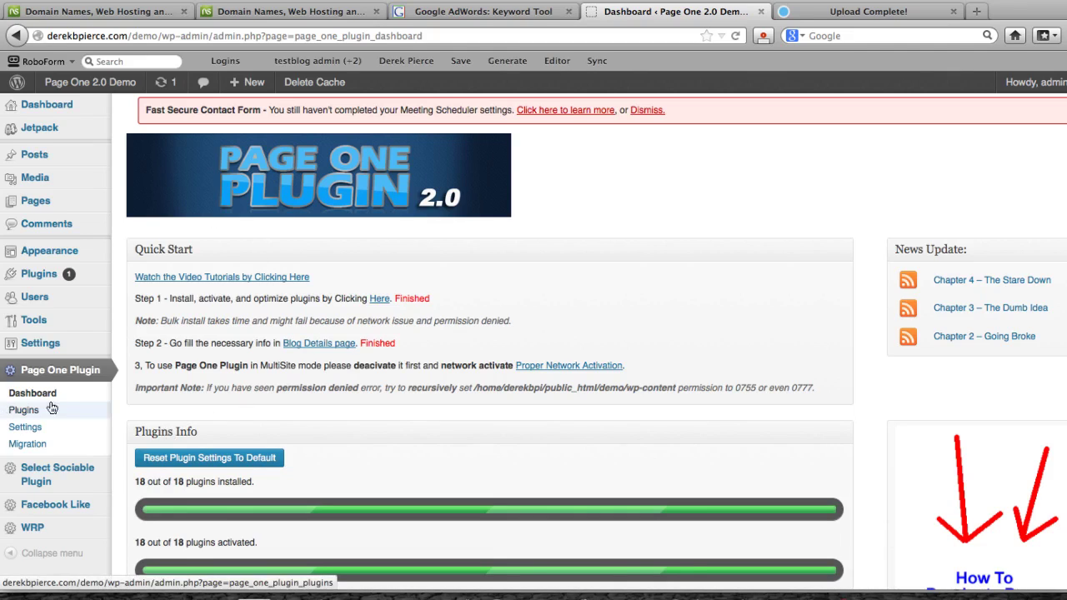
# - Open the Page One Plugin's plugin list and look through the installed plugins, starting with .html on PAGES
pyautogui.click(10, 410)
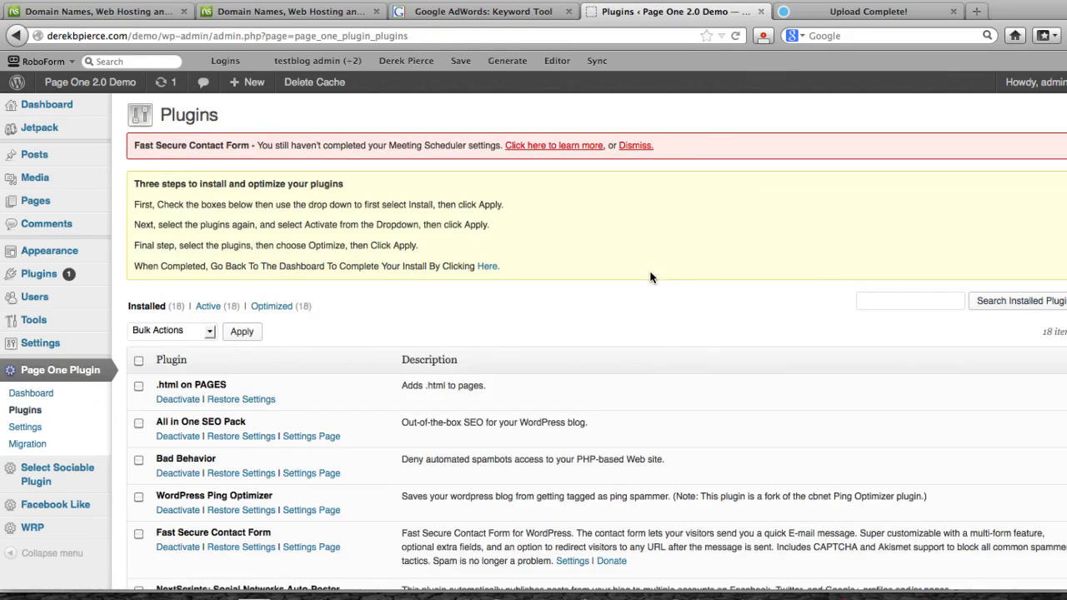
pyautogui.scroll(-1, 490, 327)
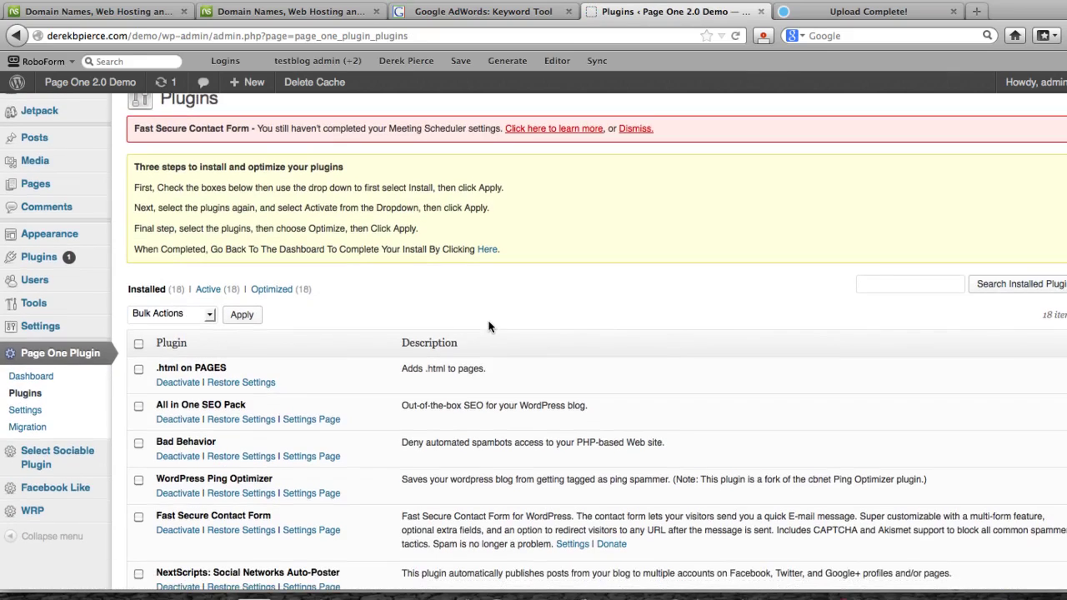
pyautogui.scroll(-3, 383, 305)
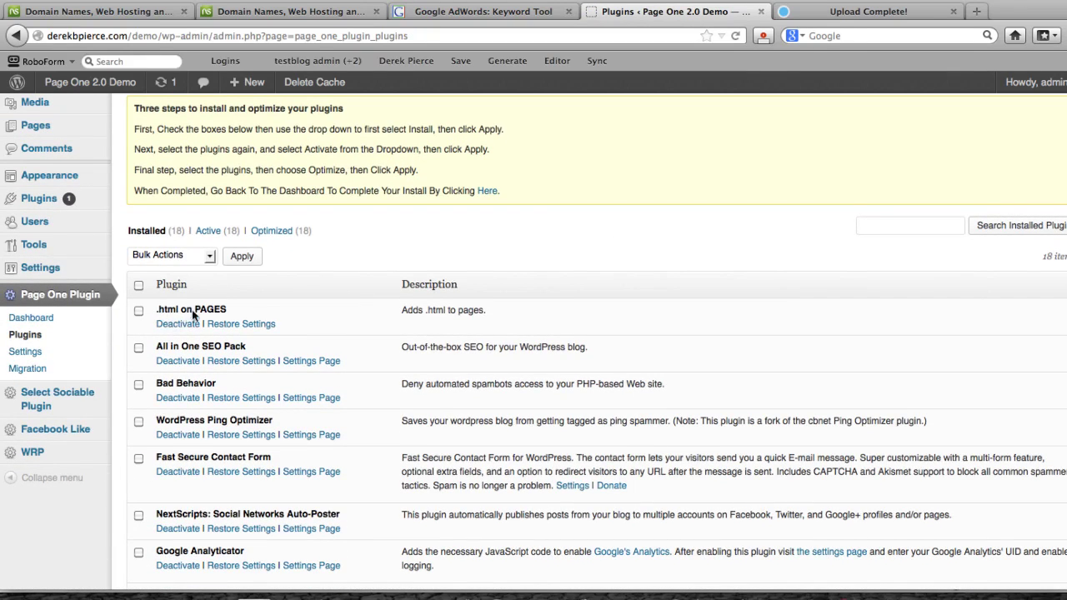
pyautogui.scroll(2, 283, 307)
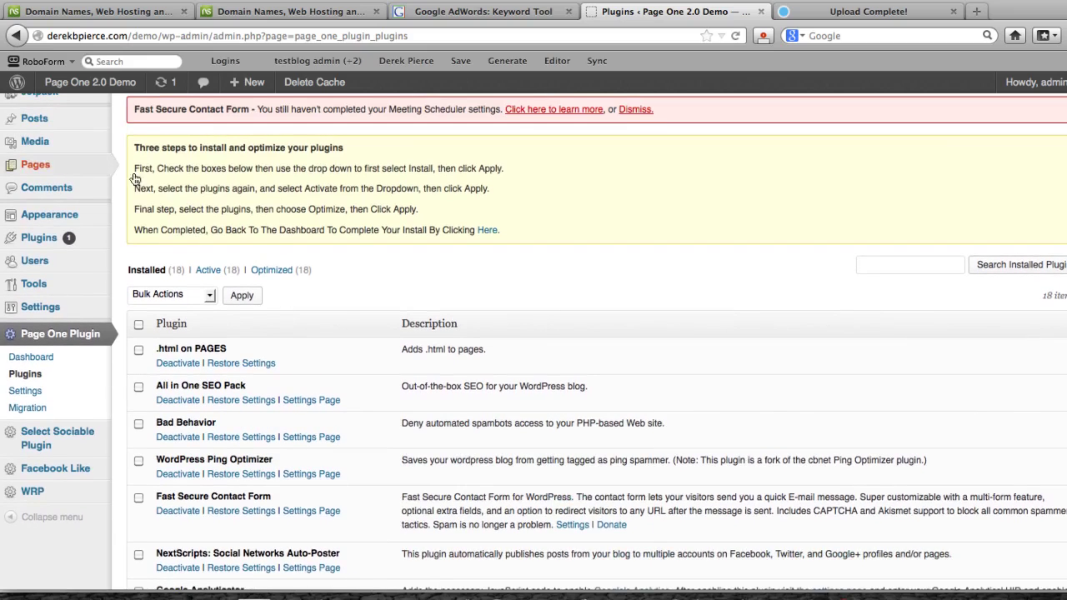
# - Open the list of all site pages in a new browser tab and switch to it
pyautogui.moveTo(58, 166)
pyautogui.rightClick(135, 183)
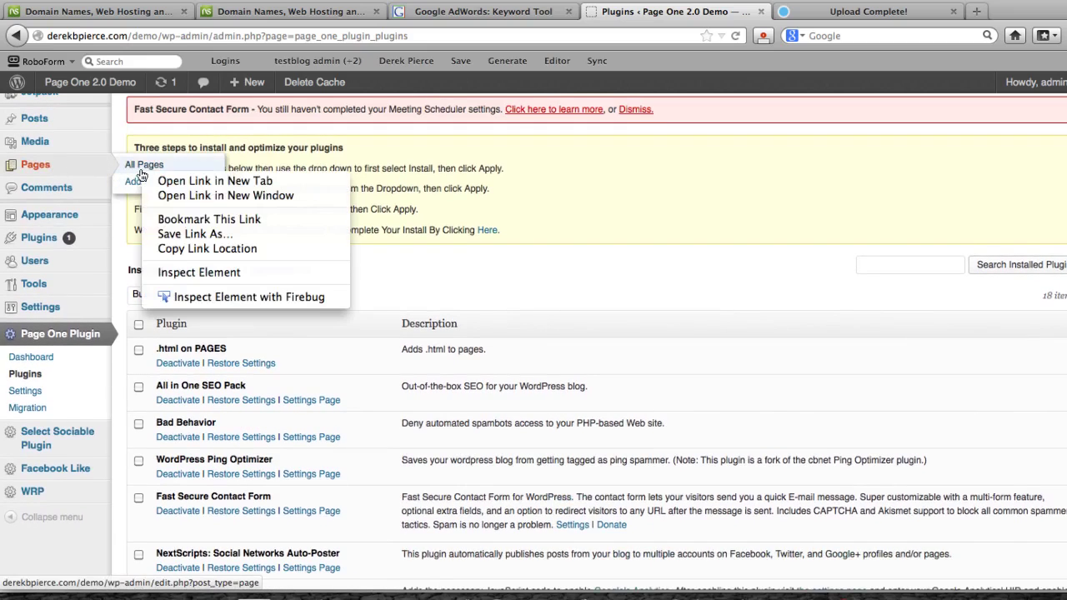
pyautogui.click(200, 178)
pyautogui.click(798, 11)
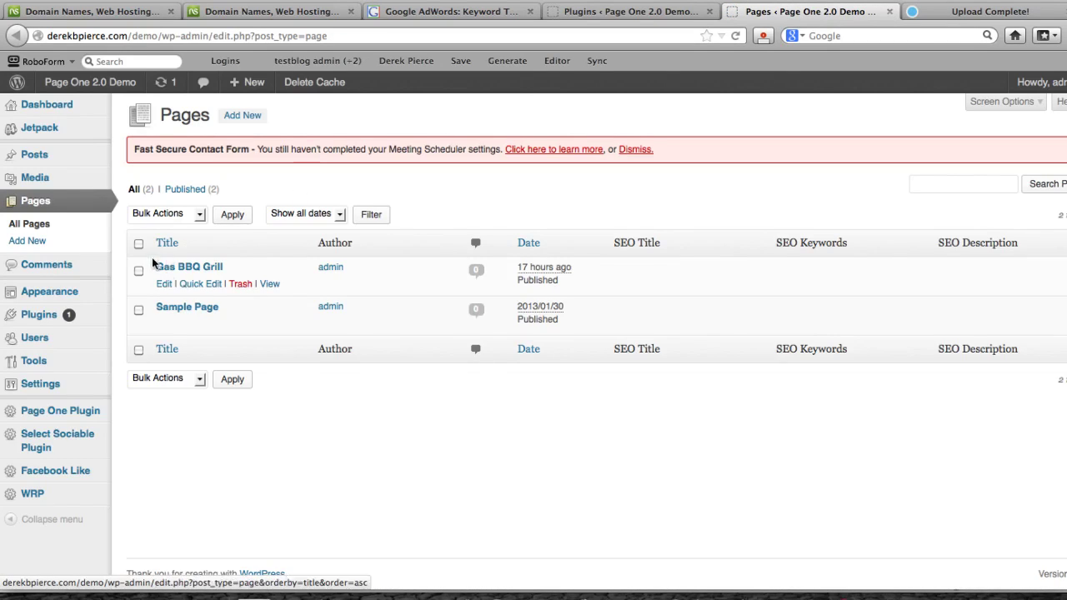
# - View the published Gas BBQ Grill page and check the file extension in its web address
pyautogui.click(269, 285)
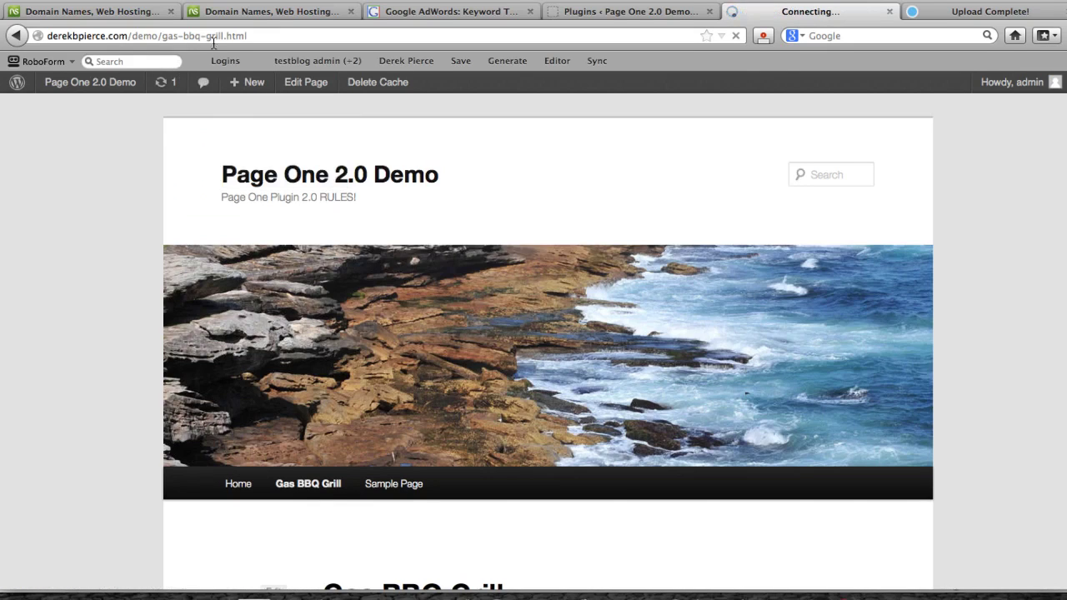
pyautogui.click(232, 38)
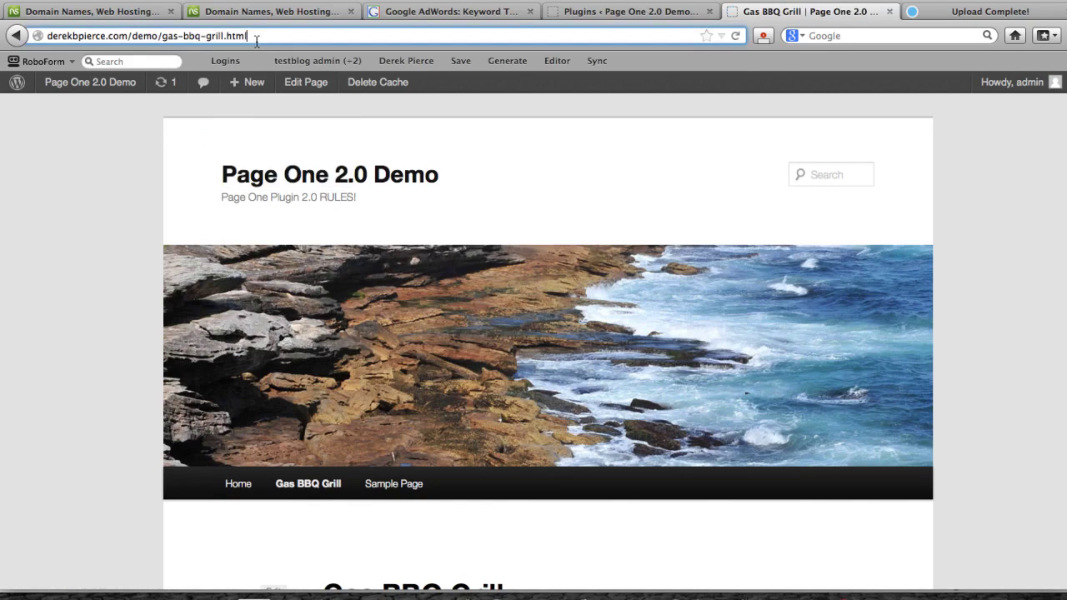
pyautogui.doubleClick(232, 38)
# - Return to the Page One Plugin's plugin list and open the site's Permalinks settings in a new browser tab
pyautogui.click(621, 12)
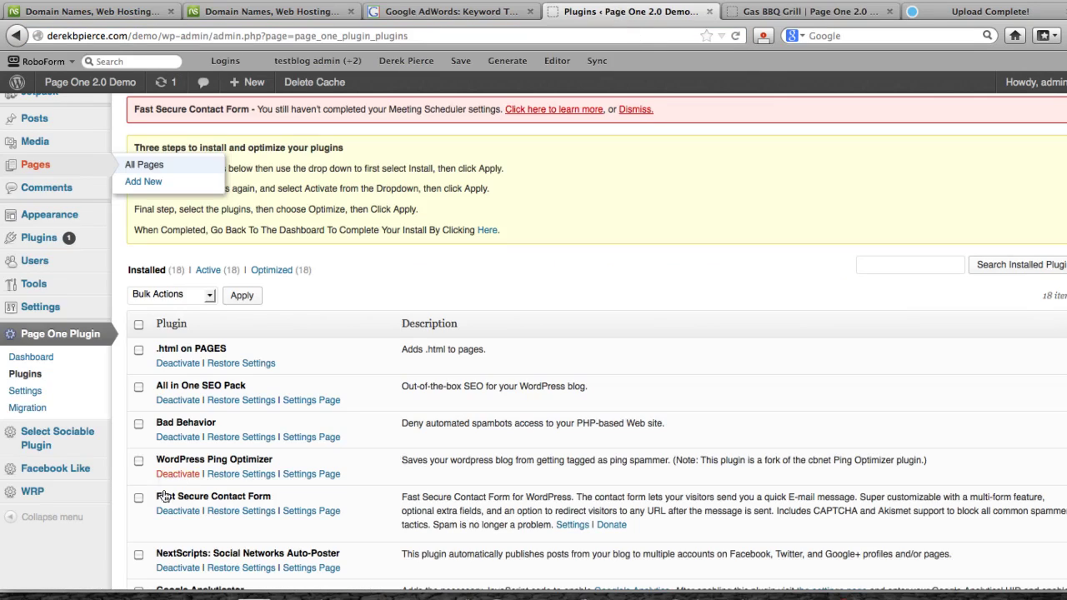
pyautogui.moveTo(42, 317)
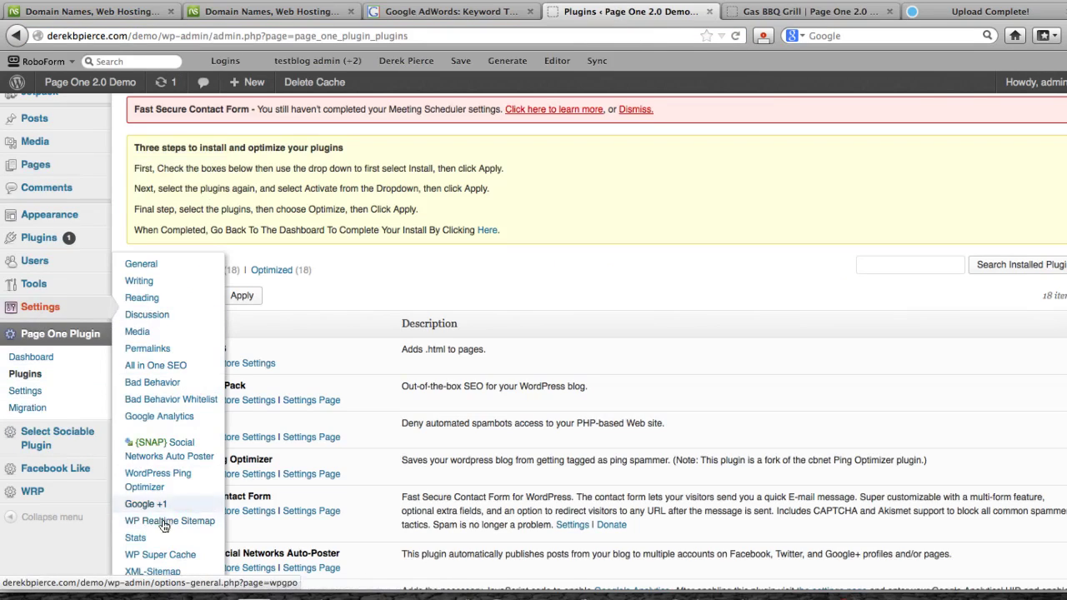
pyautogui.rightClick(166, 359)
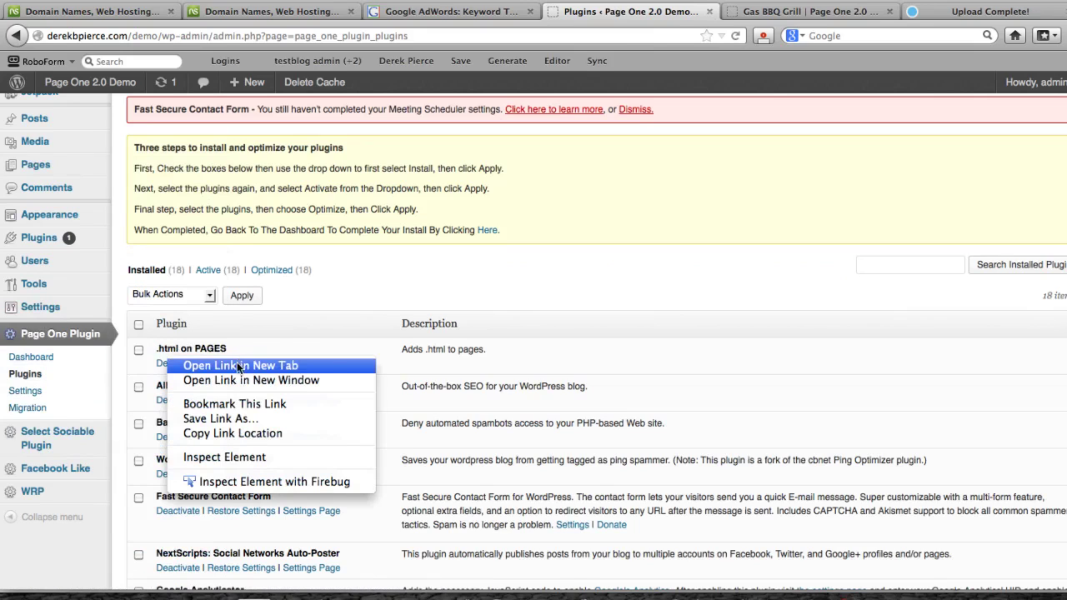
pyautogui.click(279, 367)
pyautogui.click(672, 11)
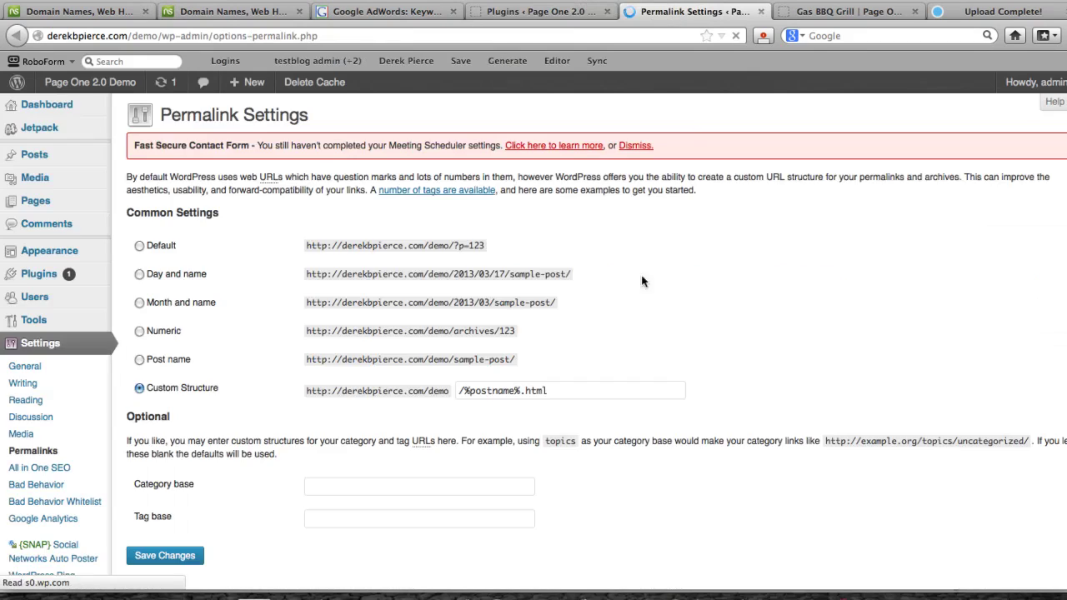
# - Examine the custom structure entry under the common permalink settings
pyautogui.scroll(-1, 516, 408)
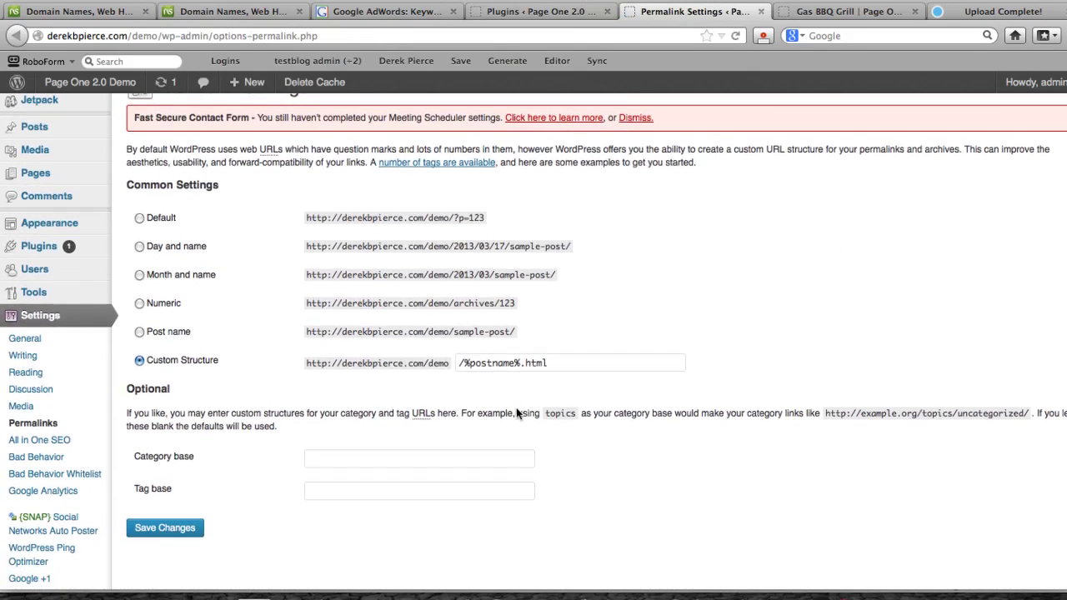
pyautogui.moveTo(460, 363); pyautogui.dragTo(540, 365)
pyautogui.click(567, 366)
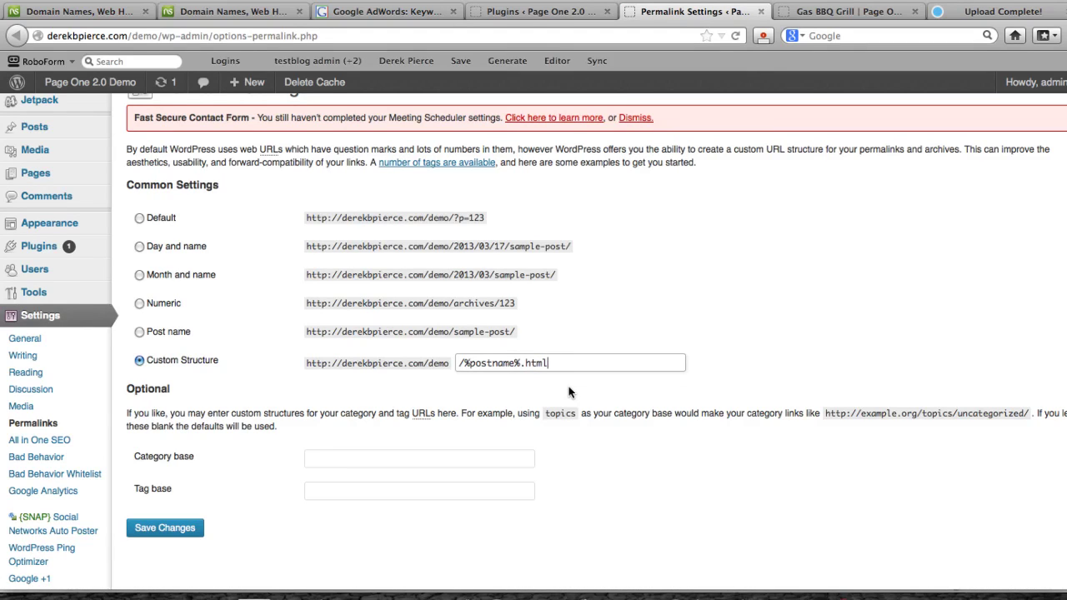
# - Go back to the plugin list, look over the plugins, and open the Page One Plugin dashboard in a new browser tab
pyautogui.click(550, 16)
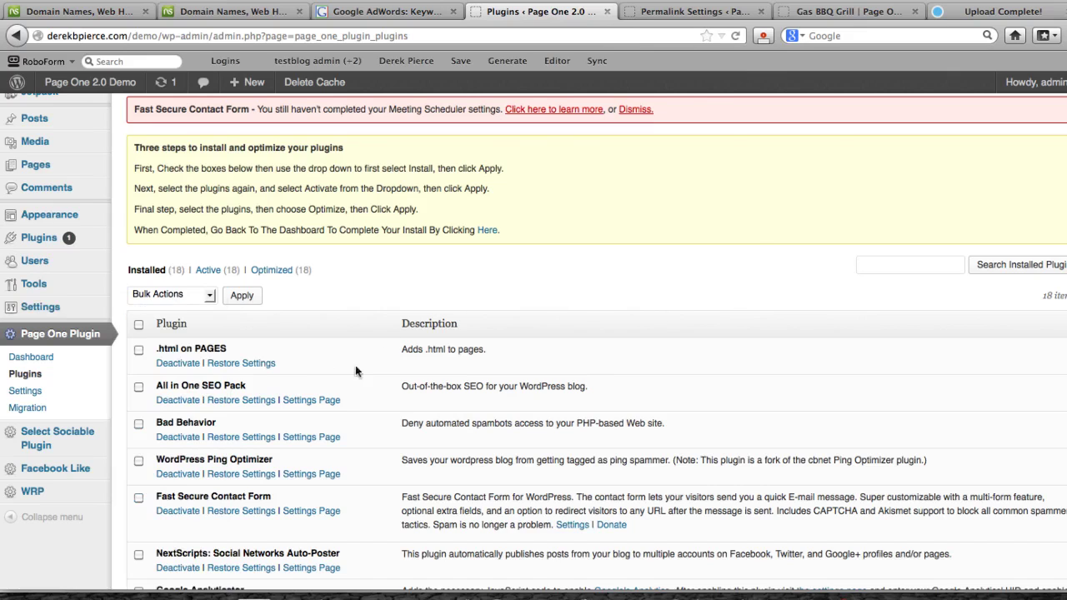
pyautogui.scroll(-2, 646, 403)
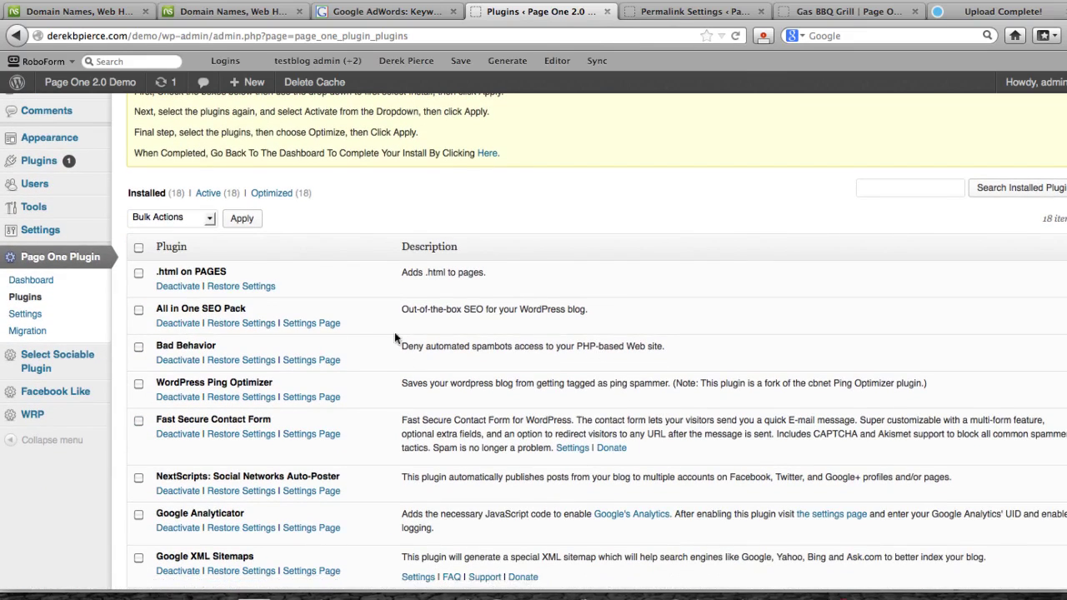
pyautogui.scroll(-1, 589, 346)
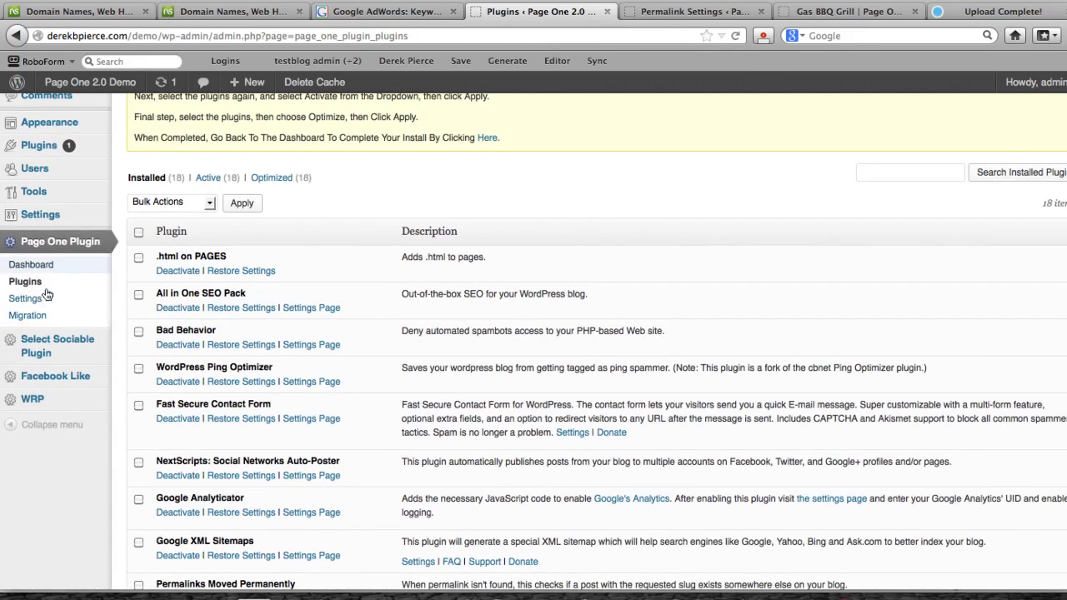
pyautogui.rightClick(37, 275)
pyautogui.click(57, 276)
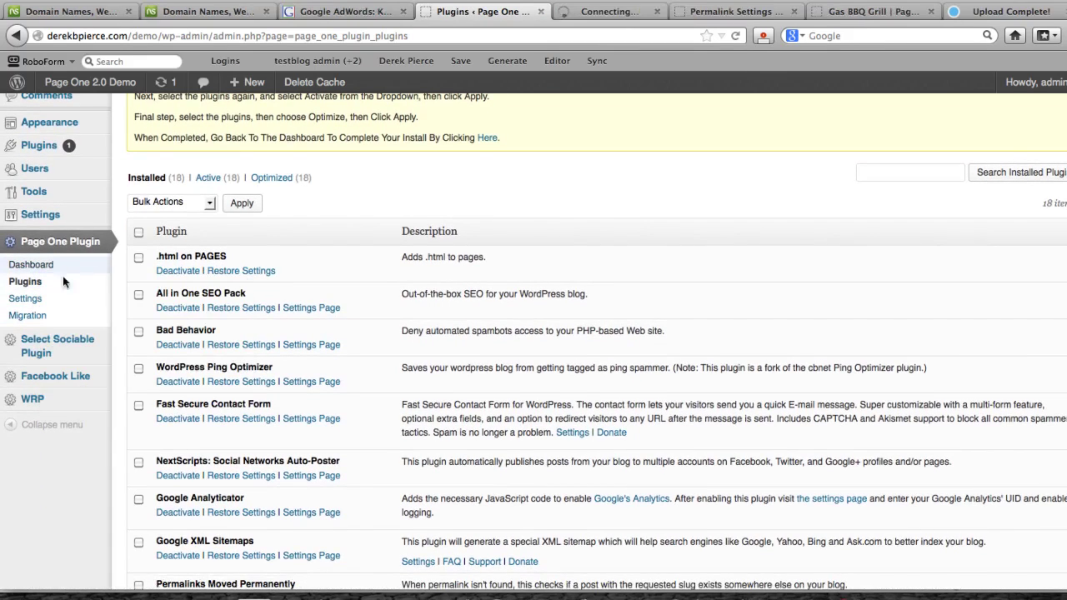
# - Close the Permalink Settings and Gas BBQ Grill tabs, and open the Blog Details page from the Page One Plugin dashboard
pyautogui.click(798, 12)
pyautogui.click(798, 12)
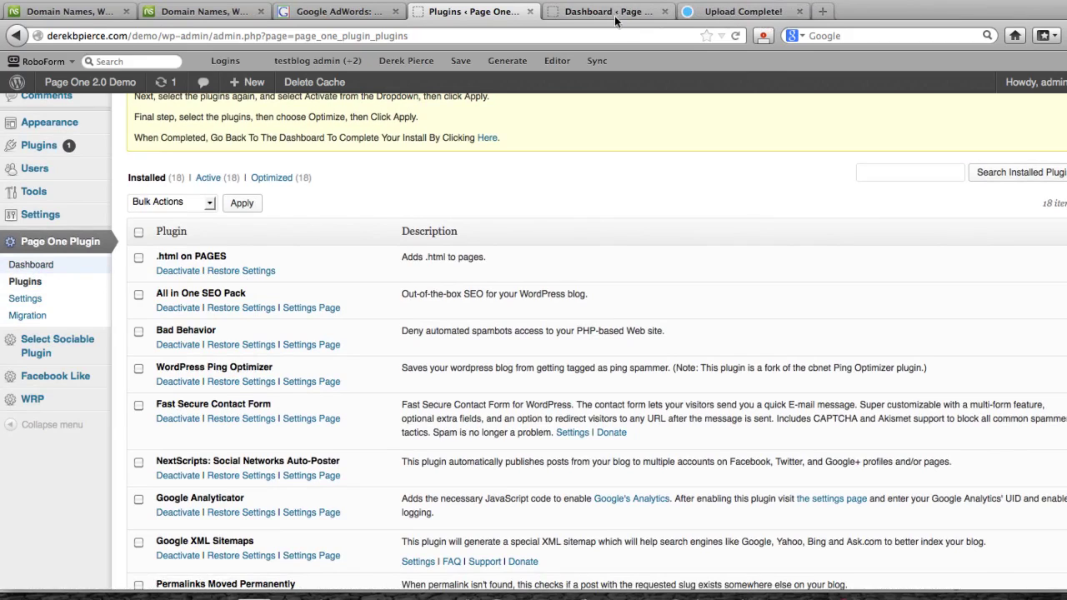
pyautogui.click(597, 17)
pyautogui.scroll(-2, 569, 255)
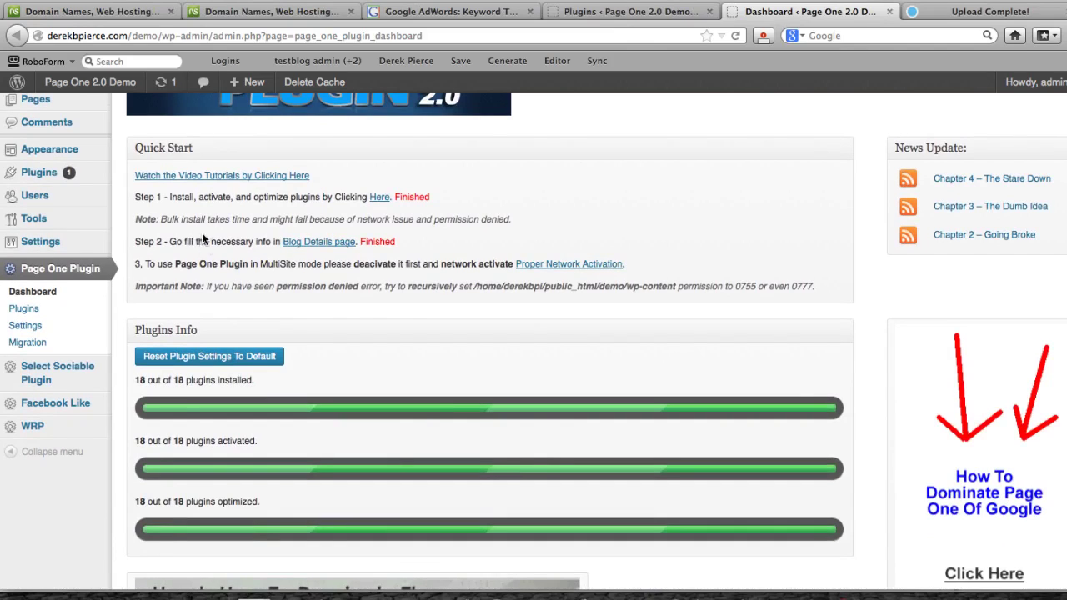
pyautogui.click(307, 243)
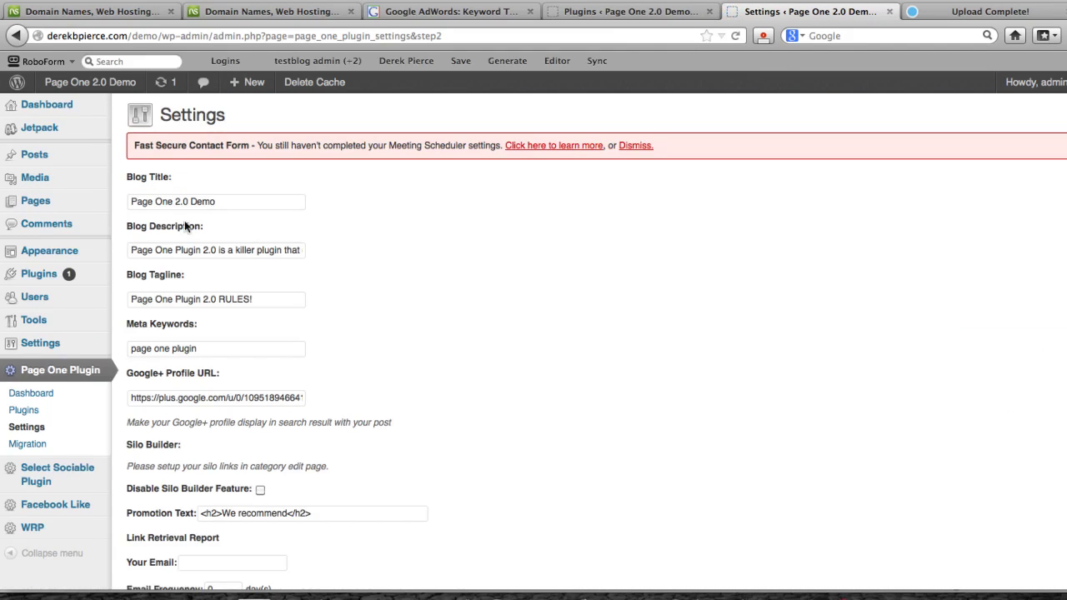
# - From the plugin list, open the All in One SEO Pack settings page in a new browser tab and switch to it
pyautogui.click(613, 12)
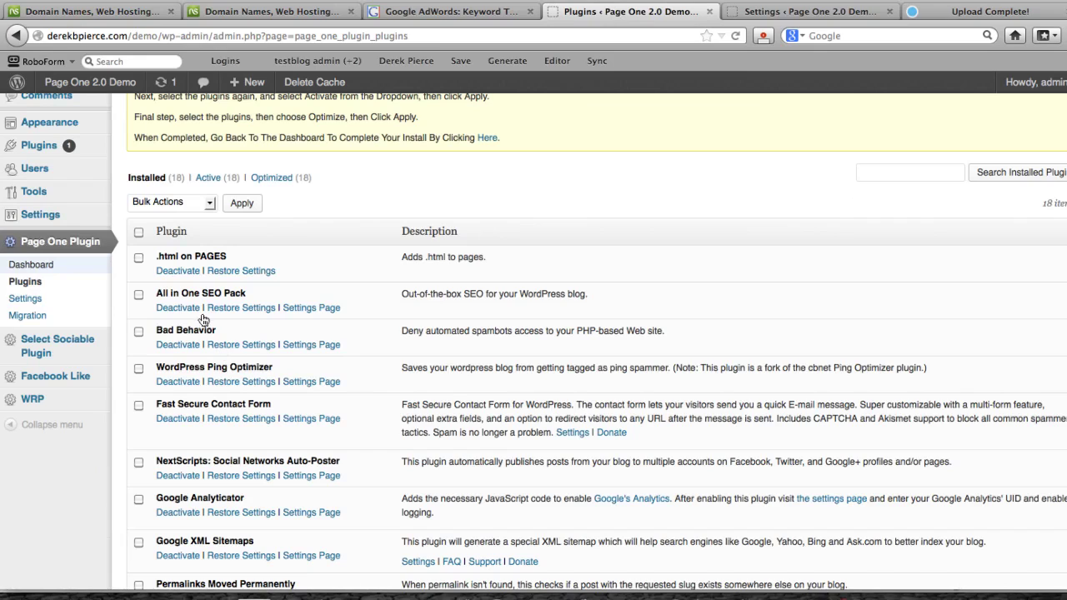
pyautogui.rightClick(315, 313)
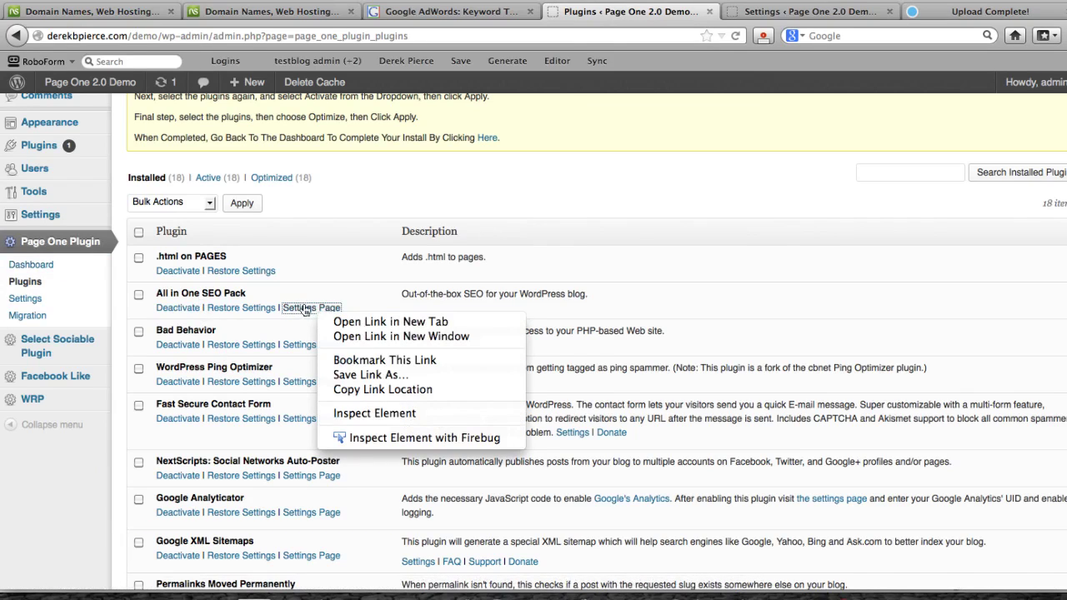
pyautogui.click(390, 322)
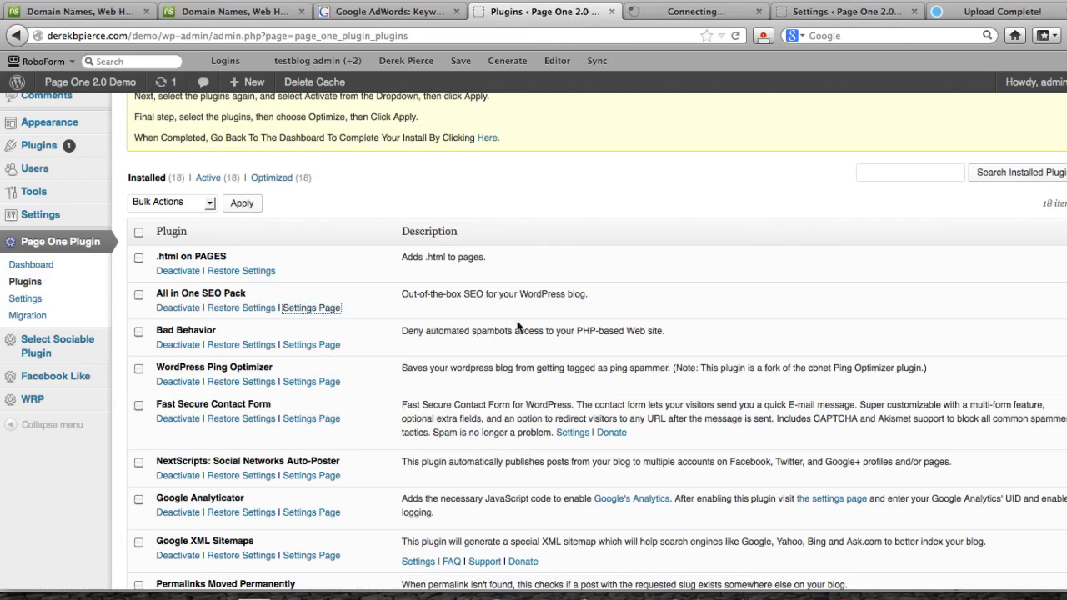
pyautogui.click(685, 13)
# - Review the home title, description and keywords in the All in One SEO options and close that settings tab
pyautogui.scroll(-3, 651, 214)
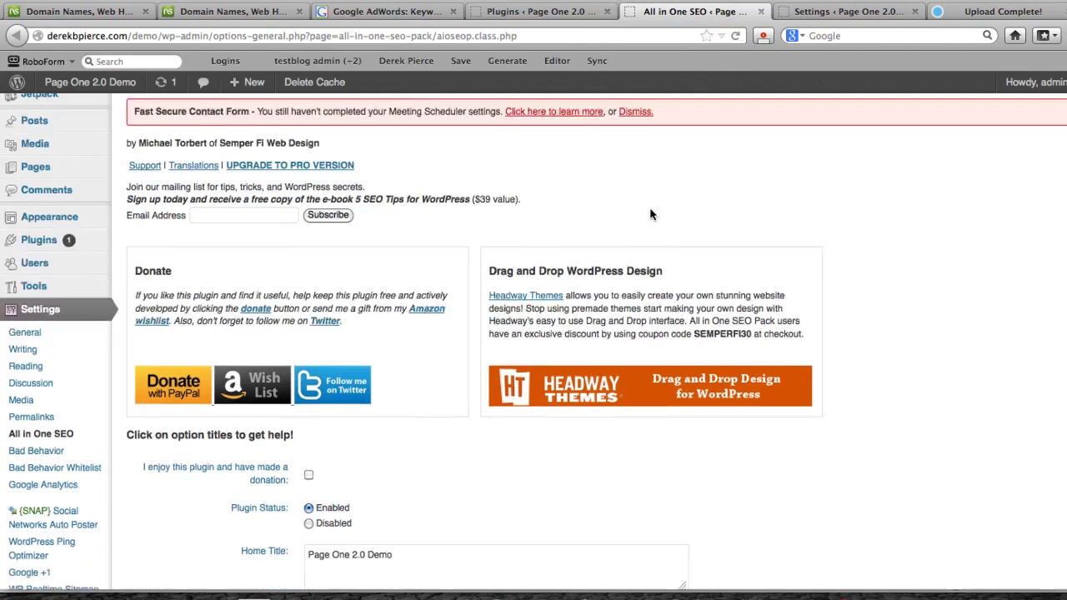
pyautogui.scroll(-4, 919, 254)
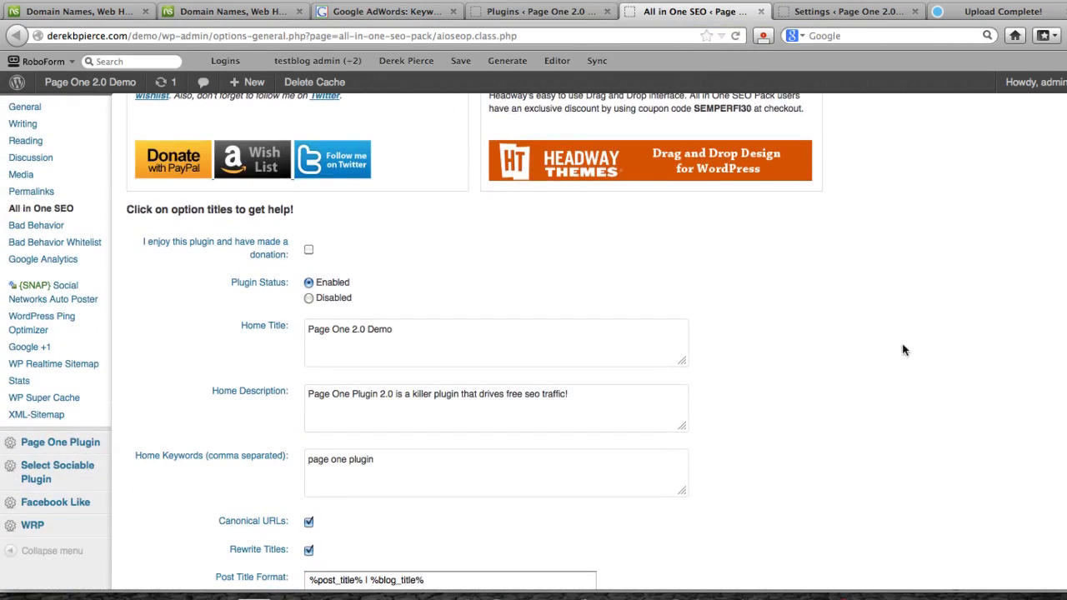
pyautogui.scroll(-2, 452, 320)
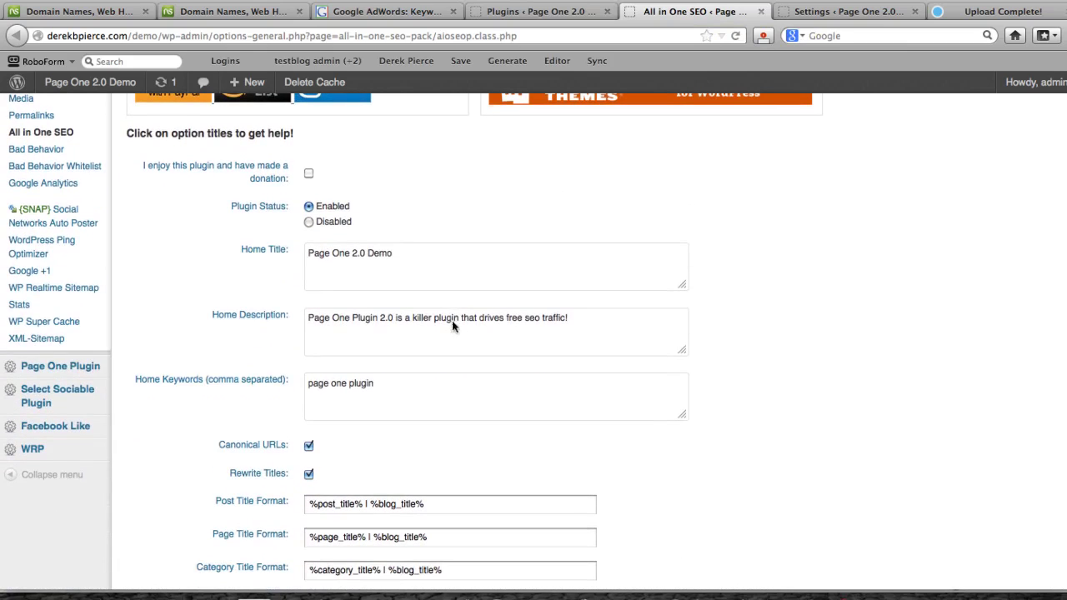
pyautogui.scroll(-2, 242, 300)
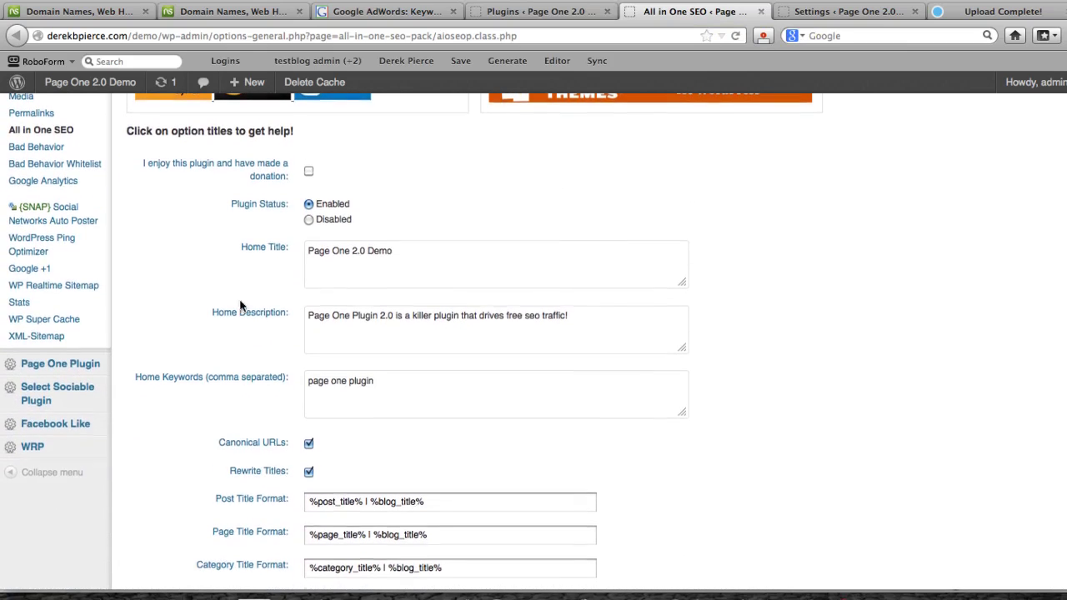
pyautogui.scroll(10, 815, 289)
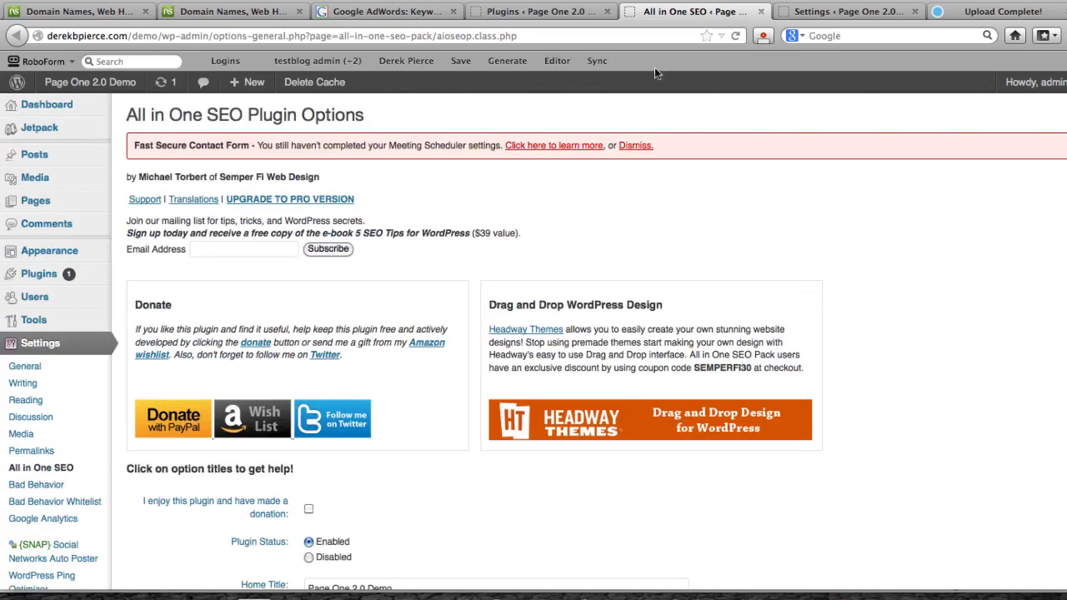
pyautogui.click(603, 5)
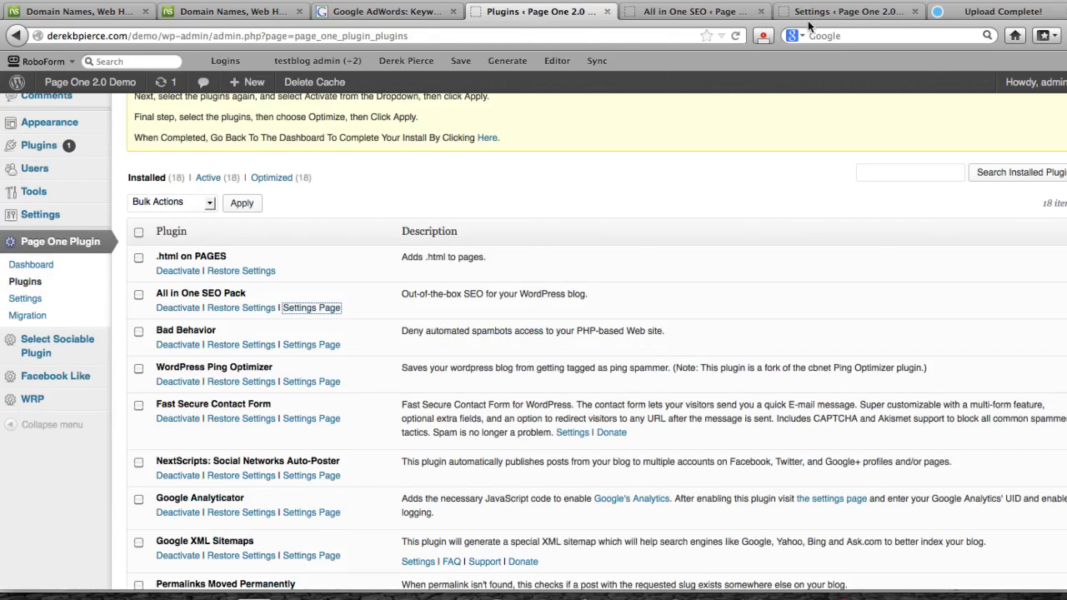
pyautogui.click(762, 12)
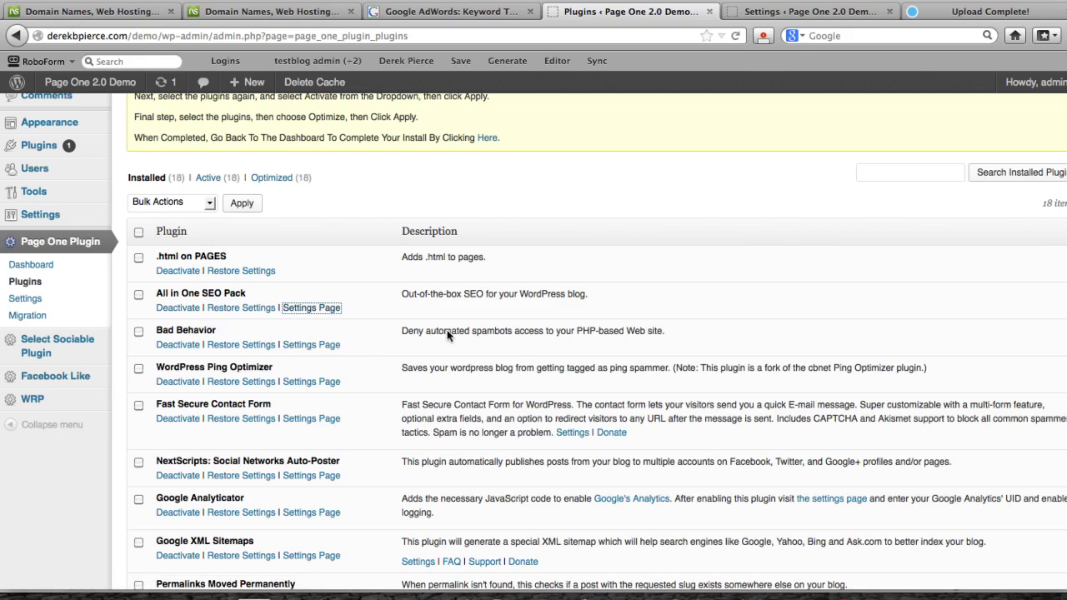
# - Look further through the installed plugins and open the Fast Secure Contact Form settings page in a new browser tab
pyautogui.scroll(-2, 869, 333)
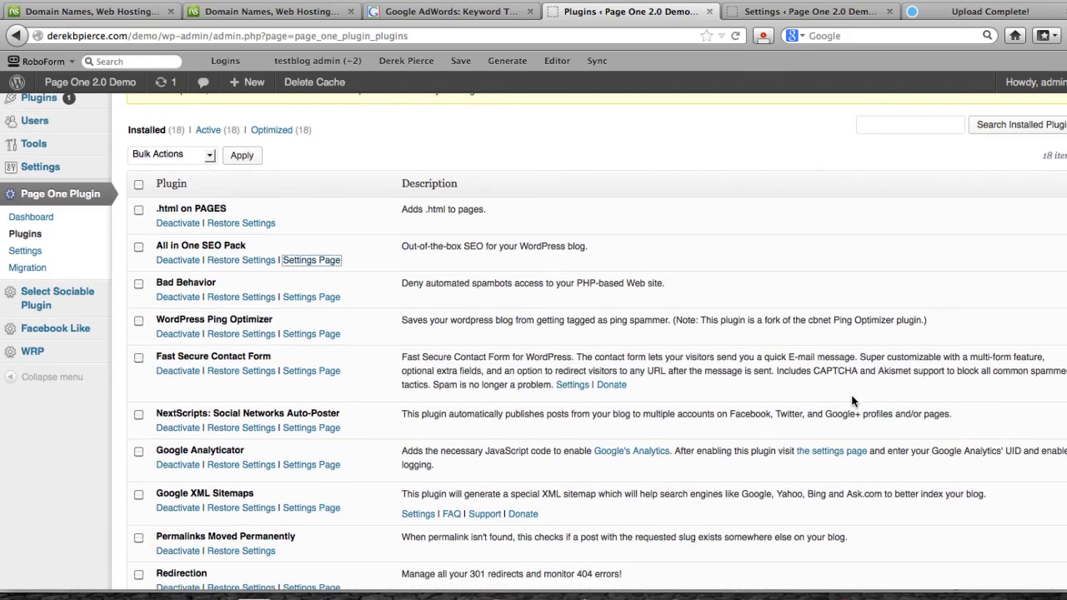
pyautogui.scroll(-1, 361, 393)
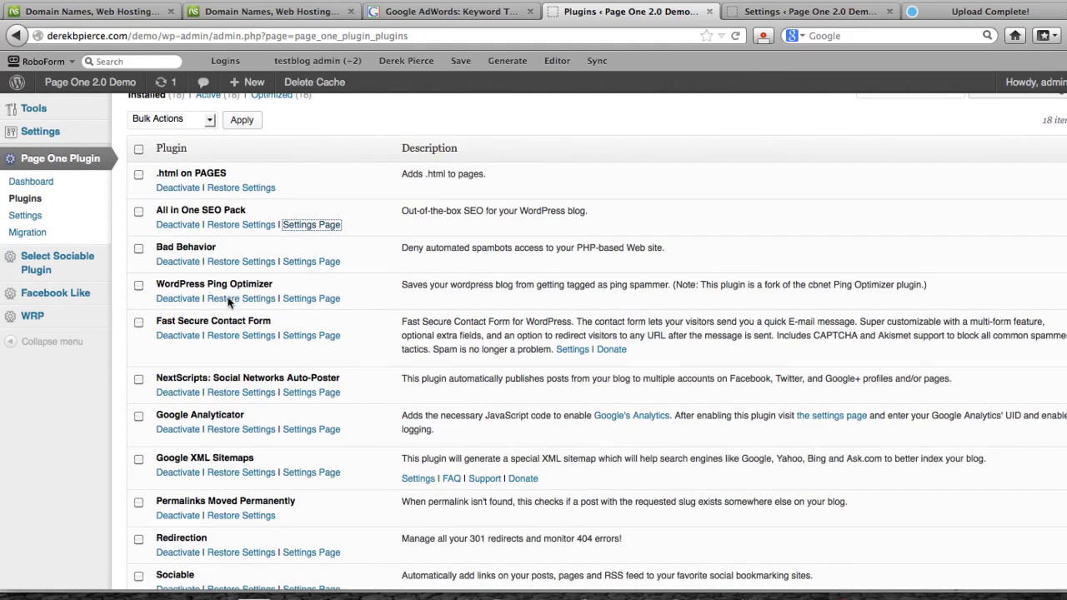
pyautogui.scroll(-1, 388, 300)
pyautogui.scroll(-1, 382, 308)
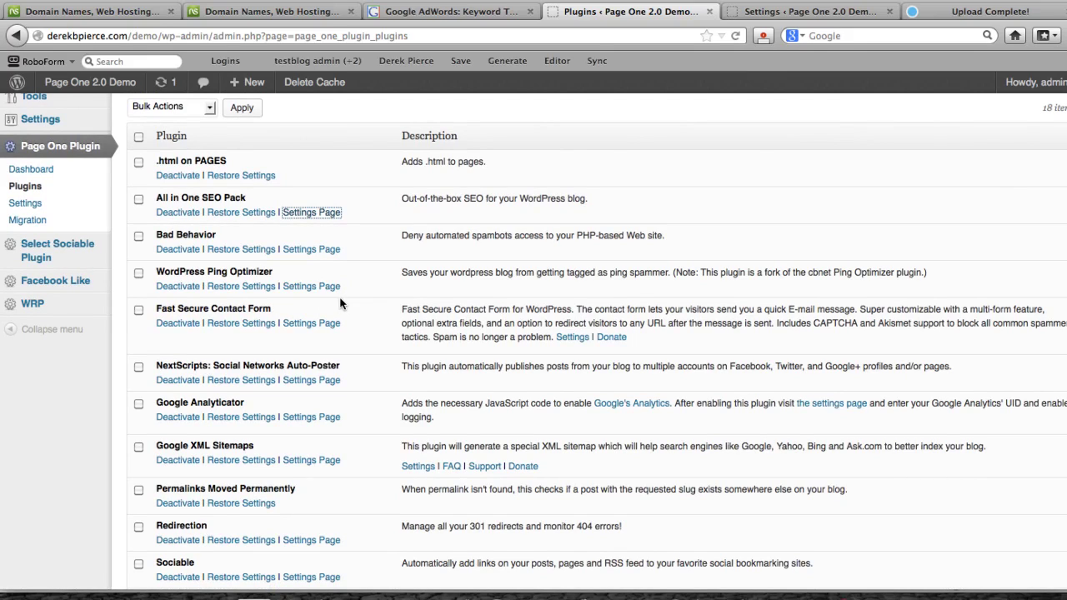
pyautogui.rightClick(306, 325)
pyautogui.click(337, 342)
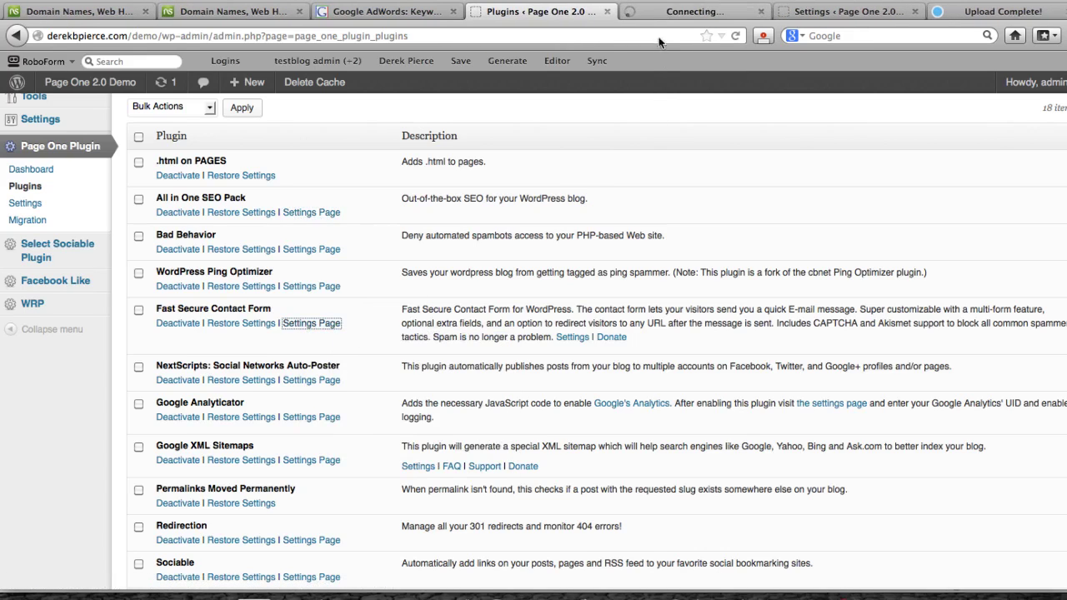
# - Look over the Fast Secure Contact Form options down to the multi-forms section and close that settings tab
pyautogui.click(662, 12)
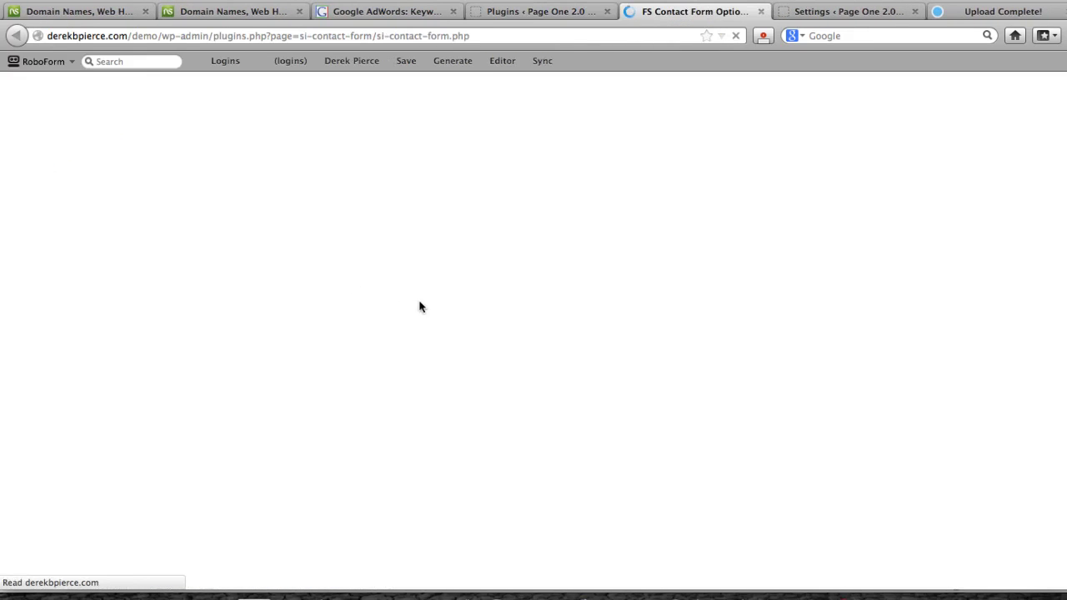
pyautogui.scroll(-3, 275, 304)
pyautogui.scroll(-5, 431, 378)
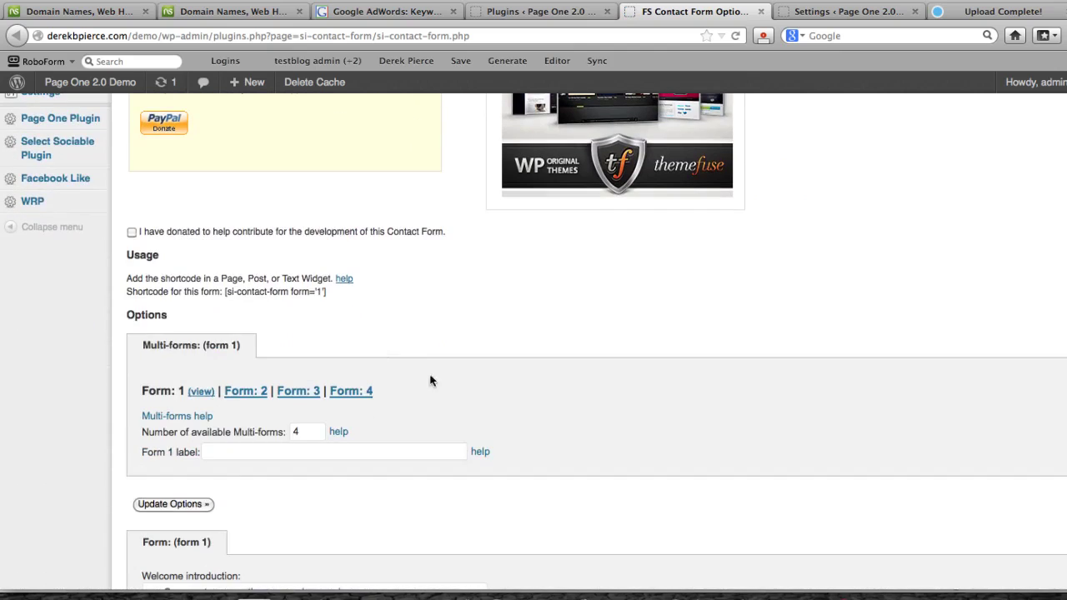
pyautogui.click(761, 12)
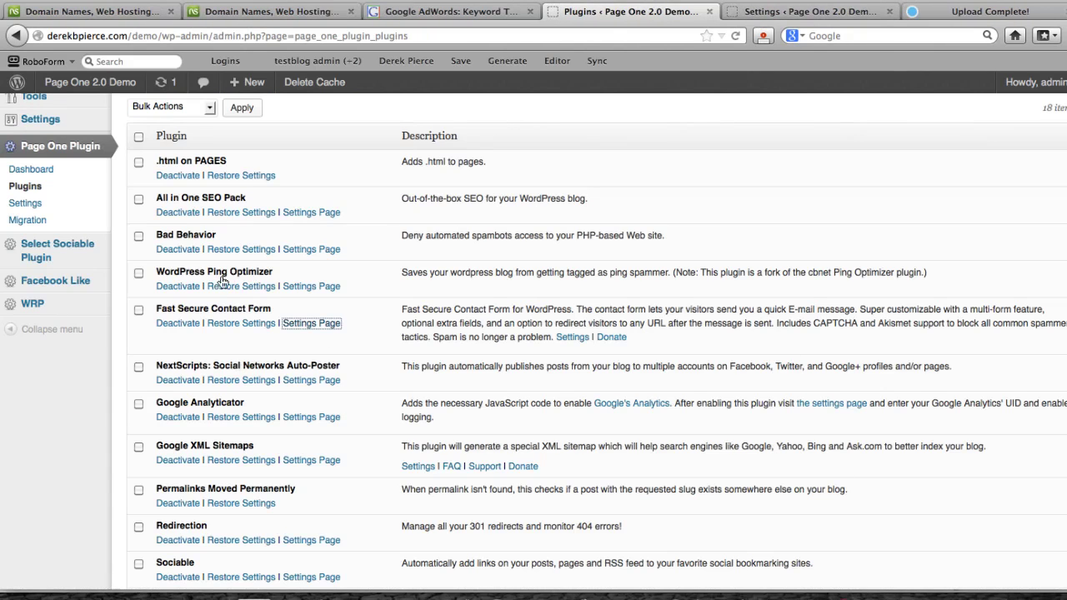
# - From the plugin list, open the WordPress Ping Optimizer settings page in a new browser tab and switch to it
pyautogui.rightClick(305, 285)
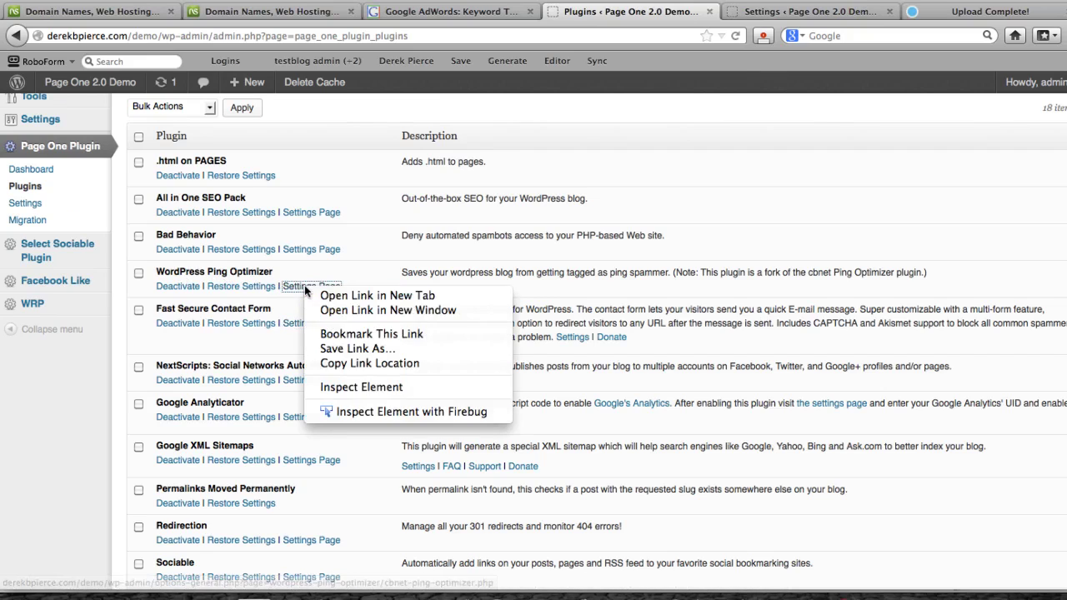
pyautogui.click(367, 295)
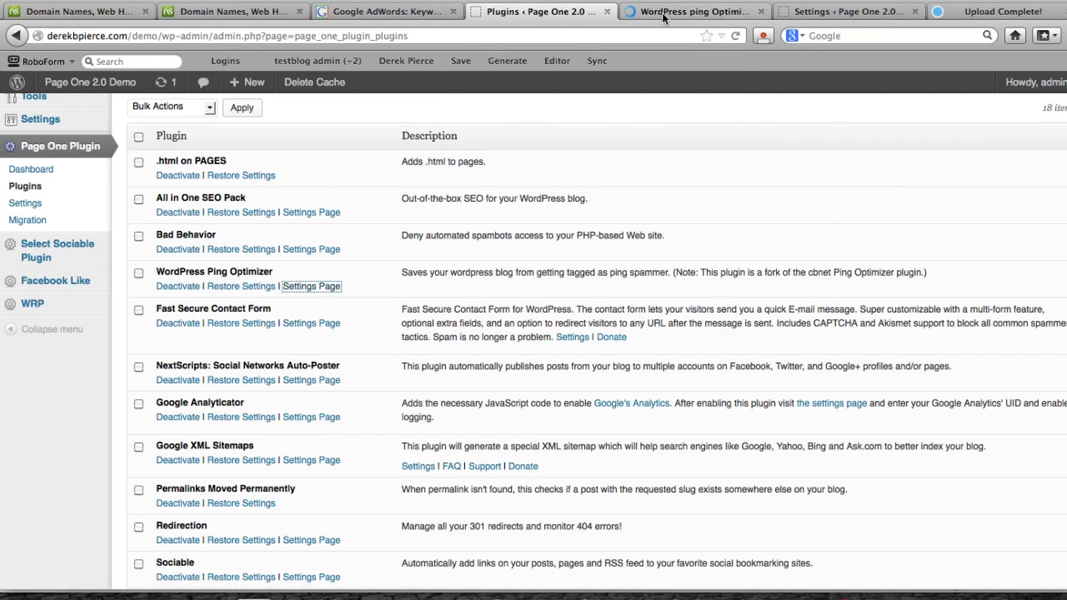
pyautogui.click(663, 14)
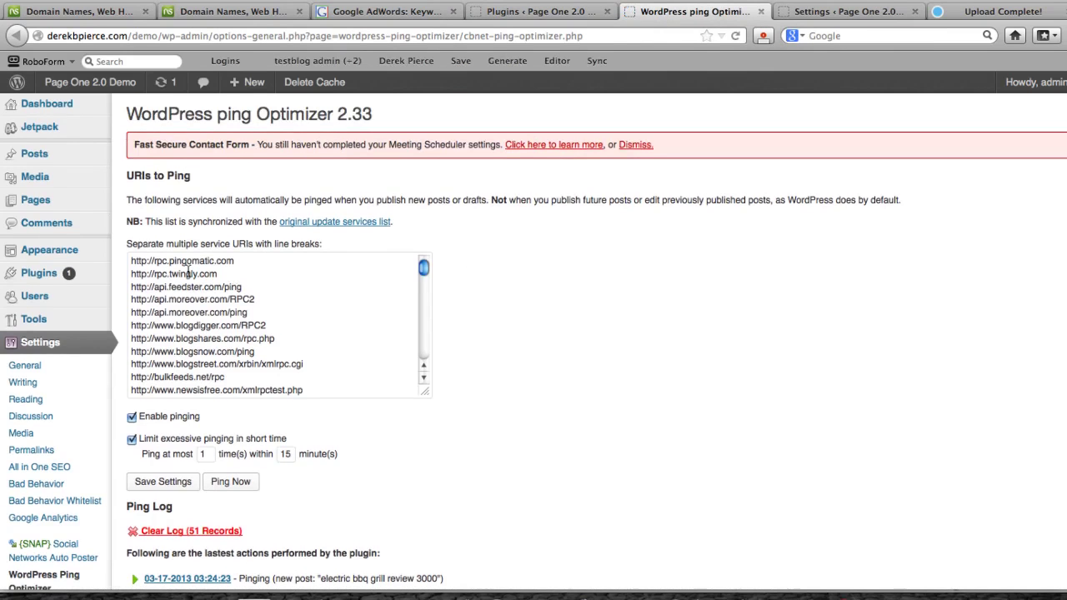
# - Review the list of ping service URIs, the pinging limits and the ping log, and close the Ping Optimizer tab
pyautogui.scroll(-10, 190, 274)
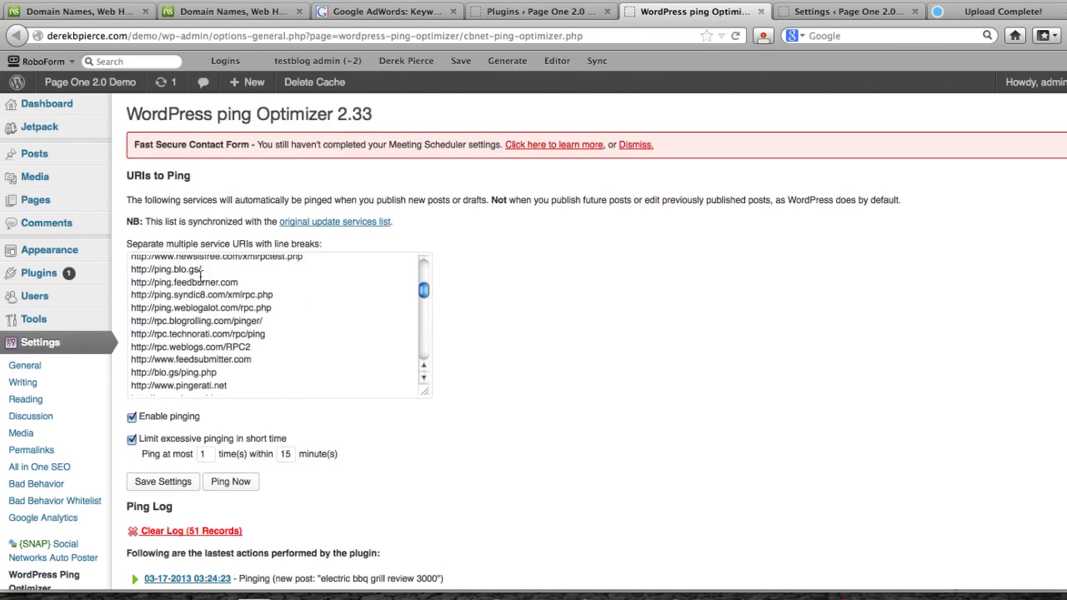
pyautogui.scroll(-10, 204, 281)
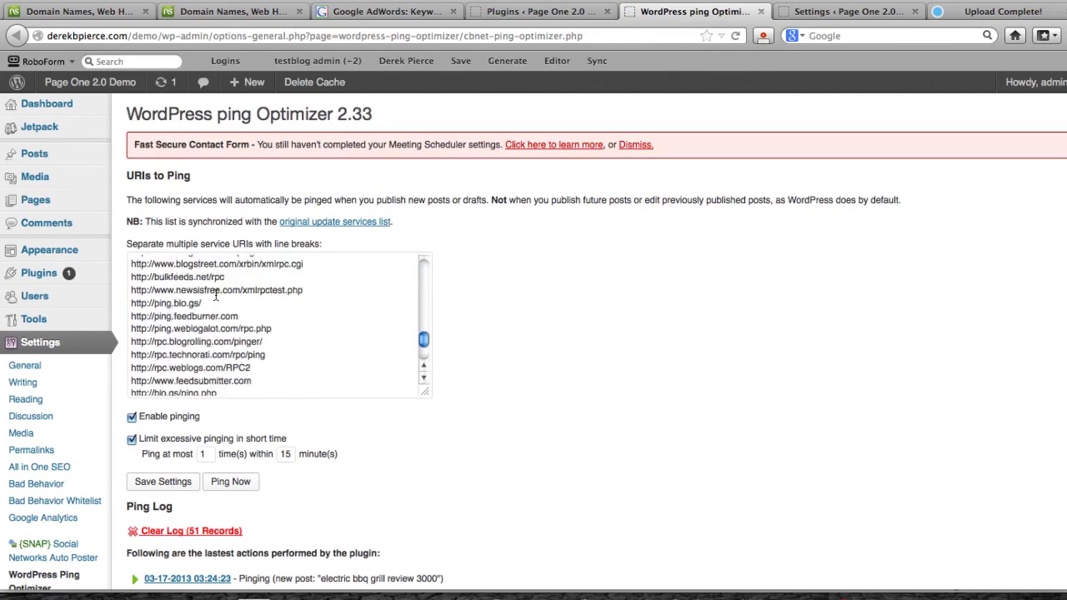
pyautogui.scroll(-4, 230, 300)
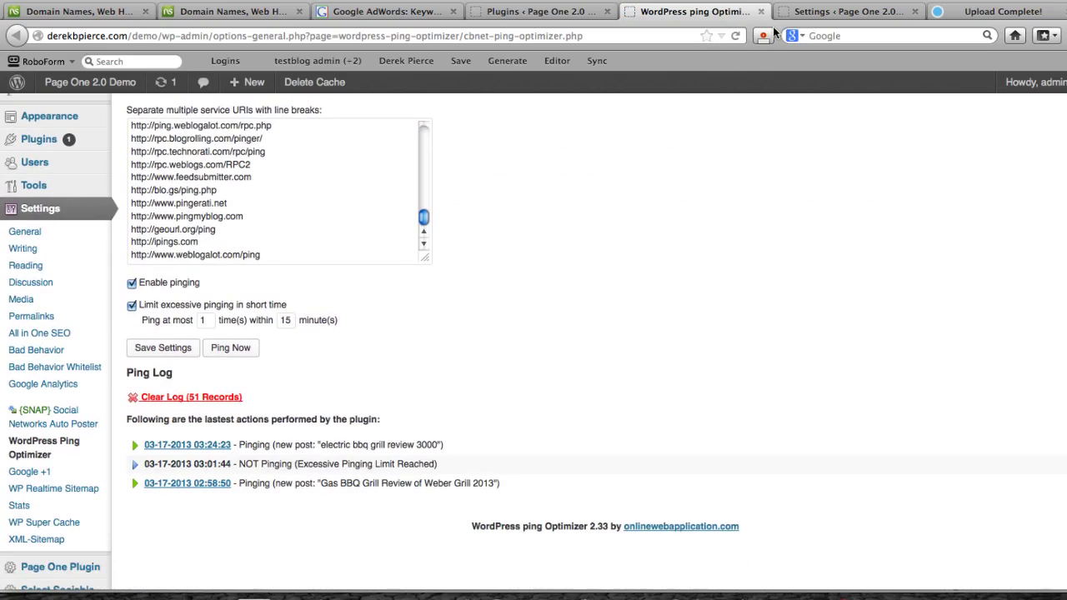
pyautogui.click(537, 14)
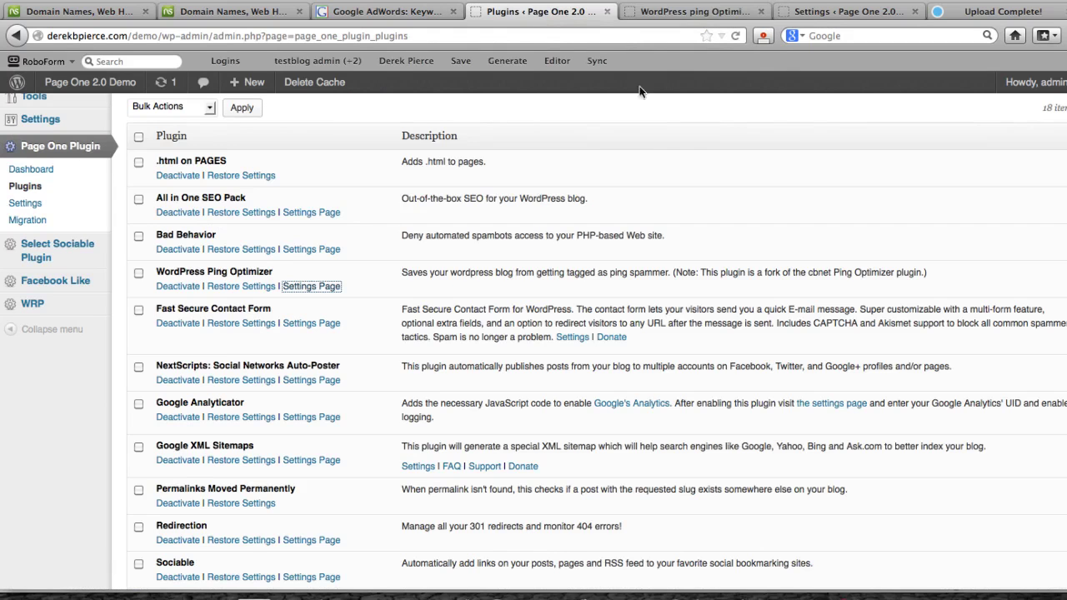
pyautogui.click(761, 12)
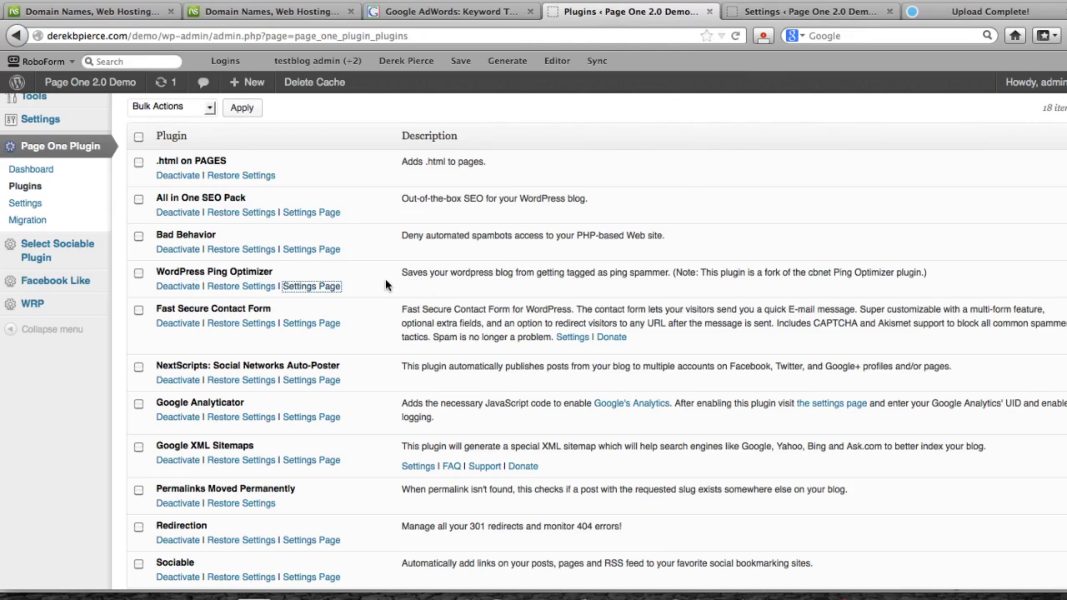
# - Reopen the Fast Secure Contact Form settings page from the plugin list in a new browser tab and switch to it
pyautogui.scroll(-1, 385, 286)
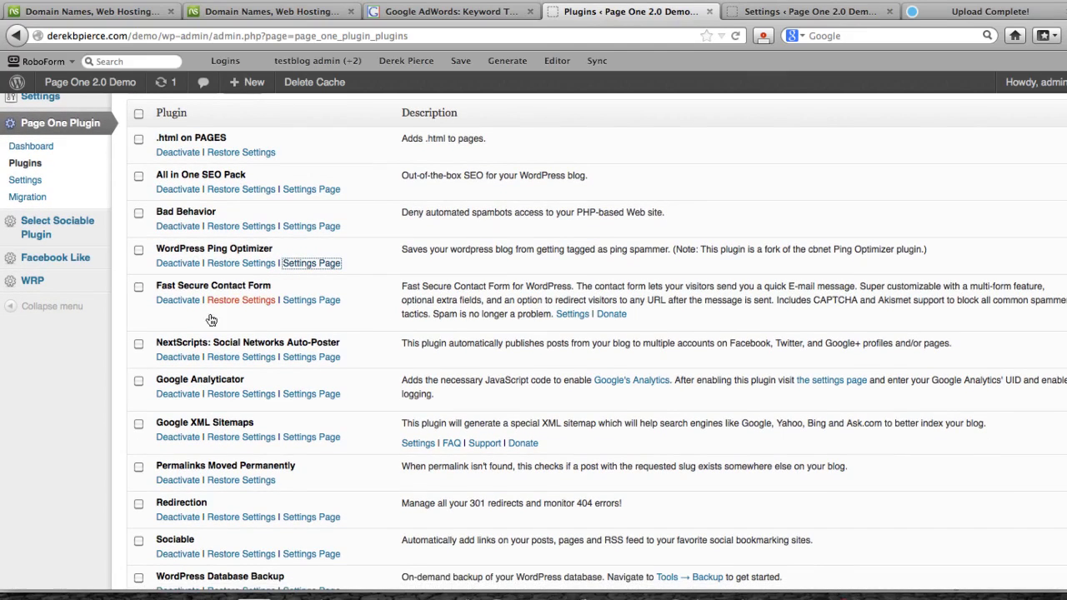
pyautogui.scroll(-1, 150, 288)
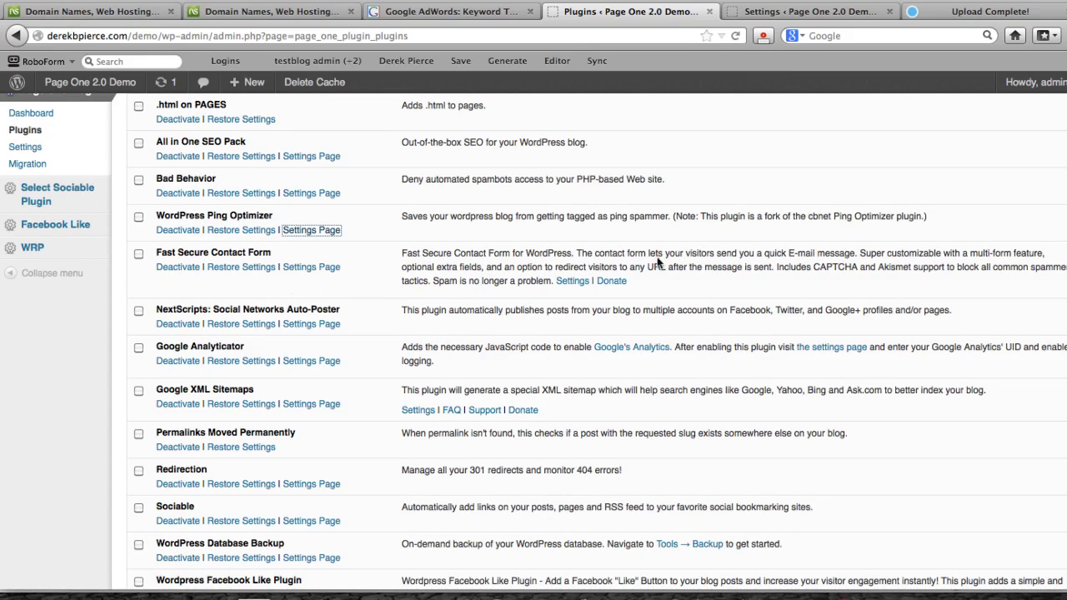
pyautogui.rightClick(308, 269)
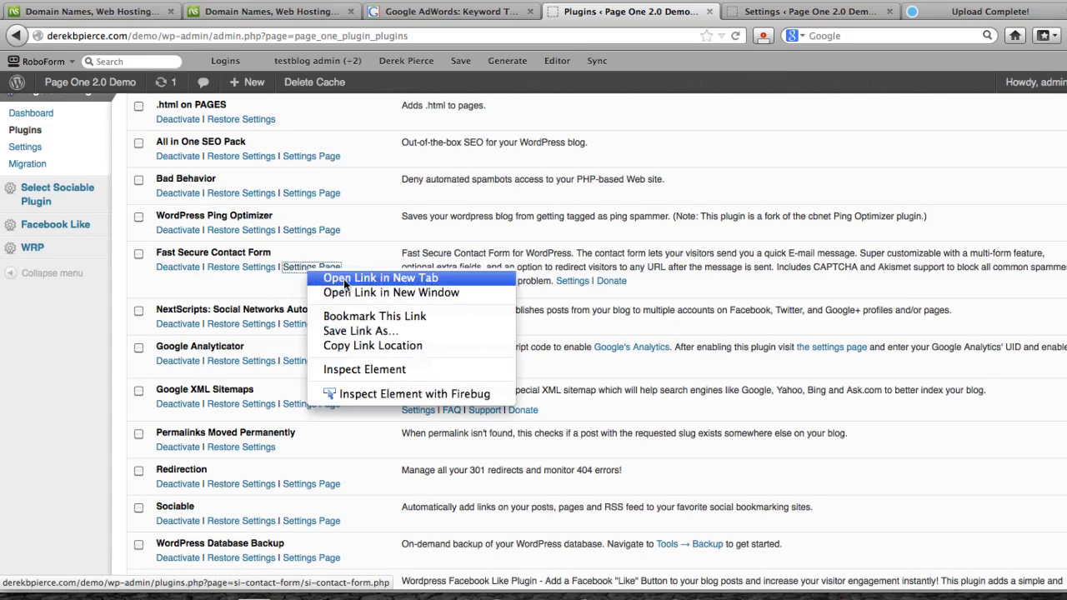
pyautogui.click(345, 277)
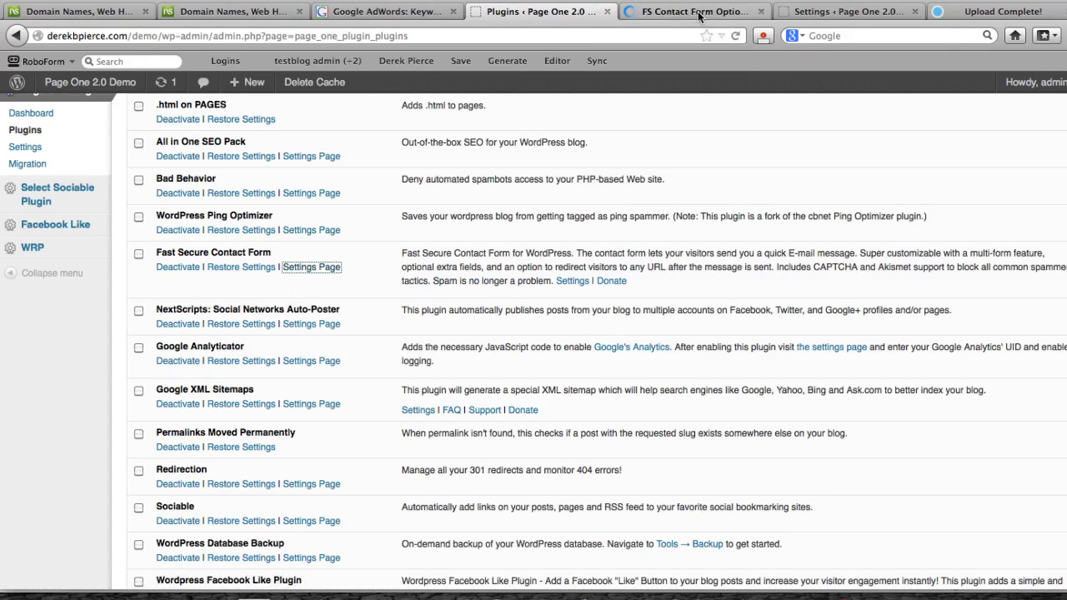
pyautogui.click(698, 11)
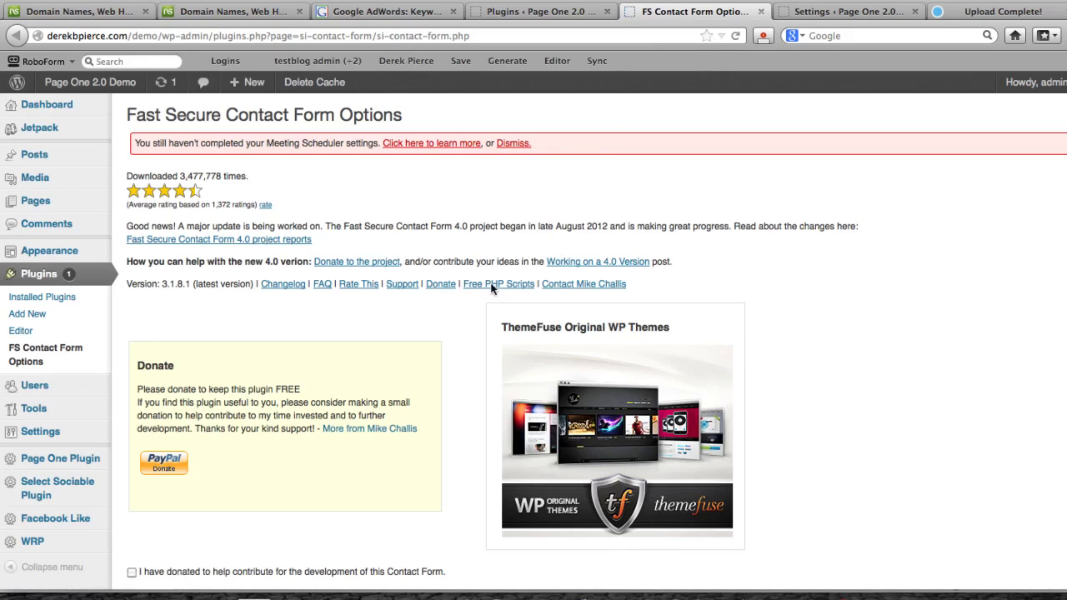
# - Copy the form 1 shortcode [si-contact-form form='1'] from the Usage section of the contact form options
pyautogui.scroll(-2, 486, 305)
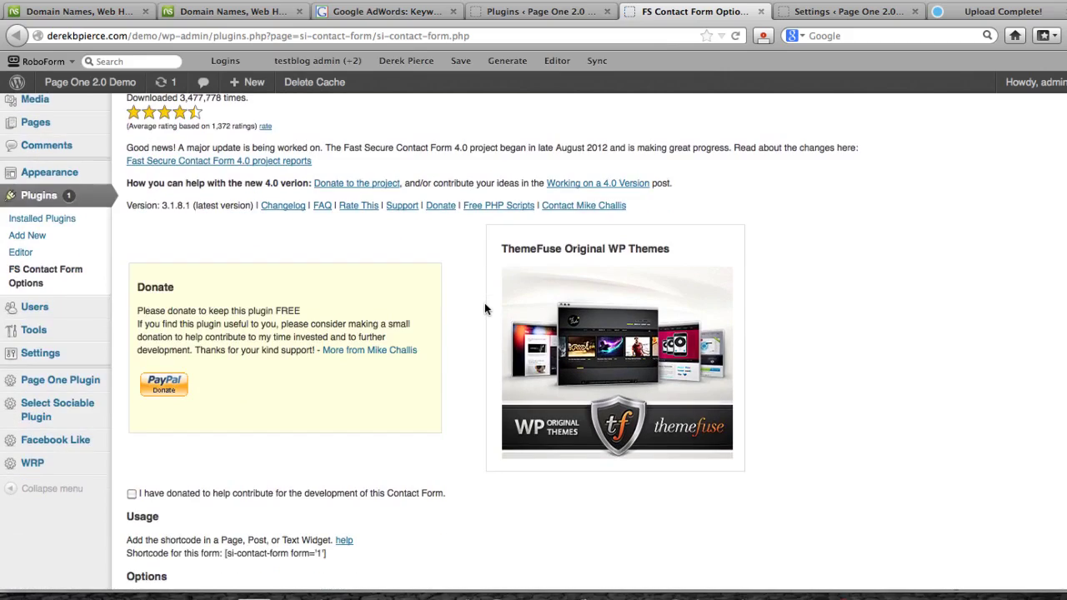
pyautogui.scroll(-4, 484, 307)
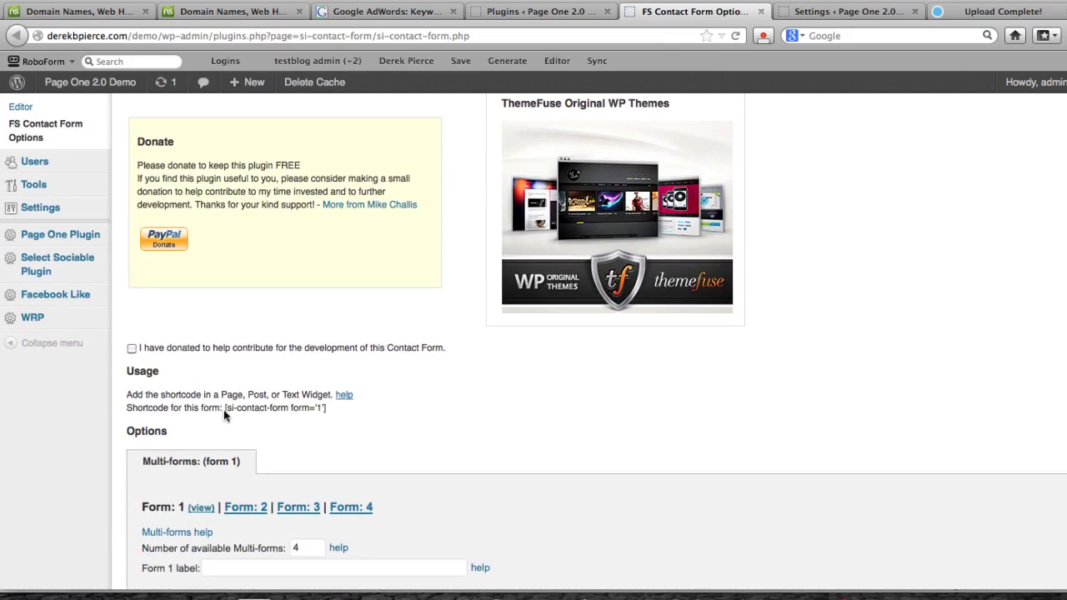
pyautogui.moveTo(223, 407); pyautogui.dragTo(330, 415)
pyautogui.rightClick(234, 407)
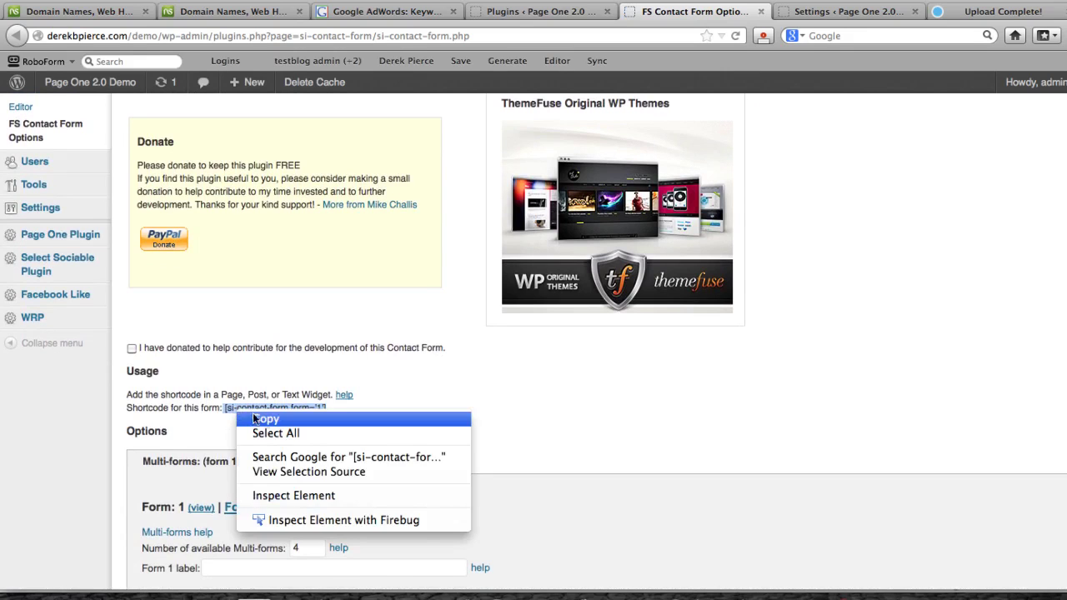
pyautogui.click(265, 419)
# - Glance over the form 1 options, and open the site's Pages list in a new browser tab and switch to it
pyautogui.scroll(-10, 594, 375)
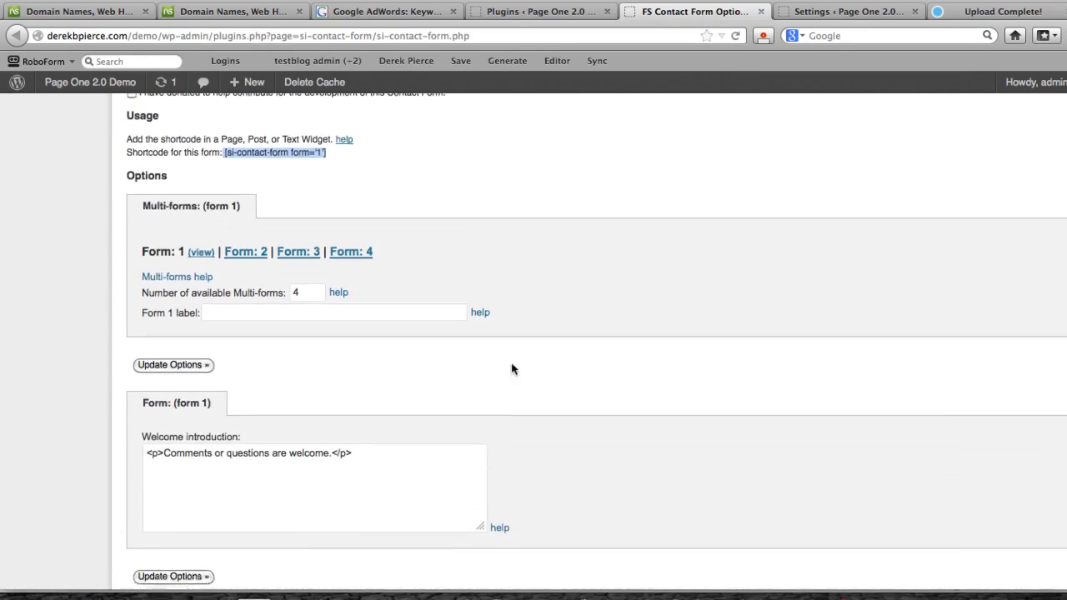
pyautogui.scroll(8, 481, 374)
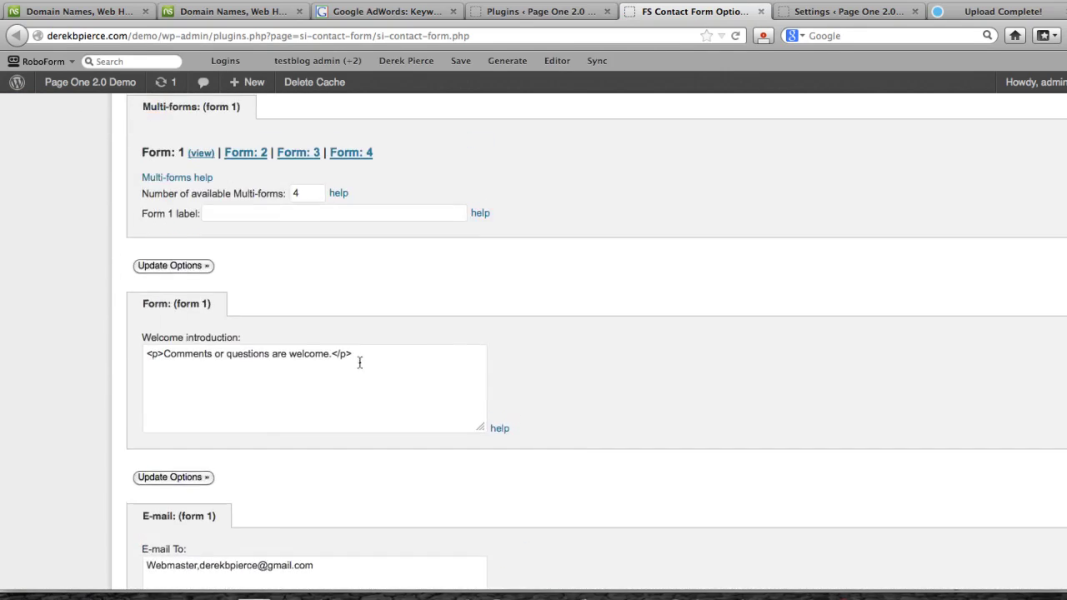
pyautogui.scroll(6, 619, 321)
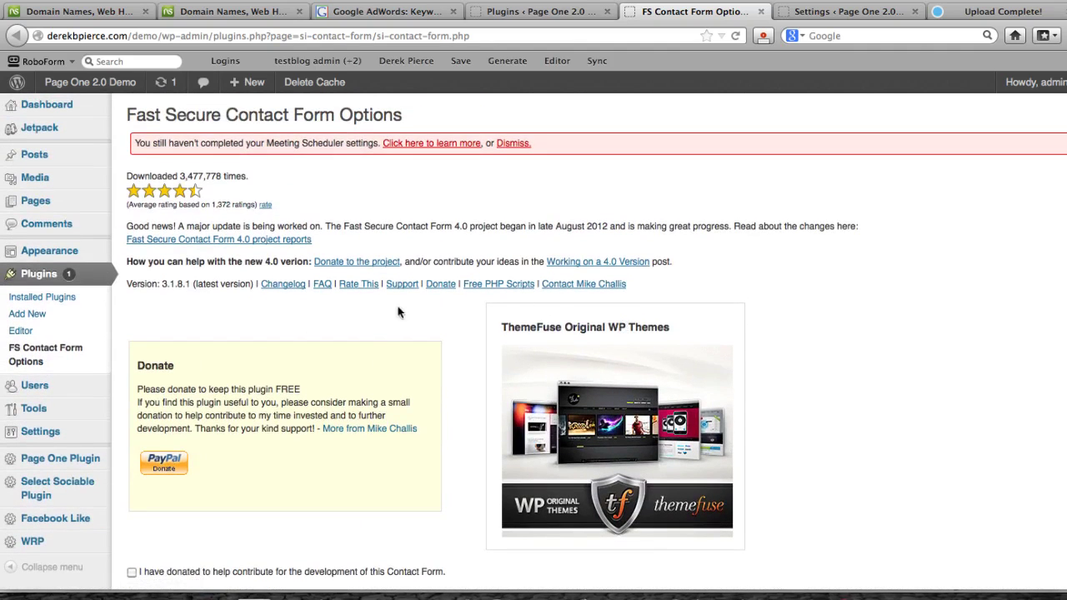
pyautogui.rightClick(32, 203)
pyautogui.click(86, 209)
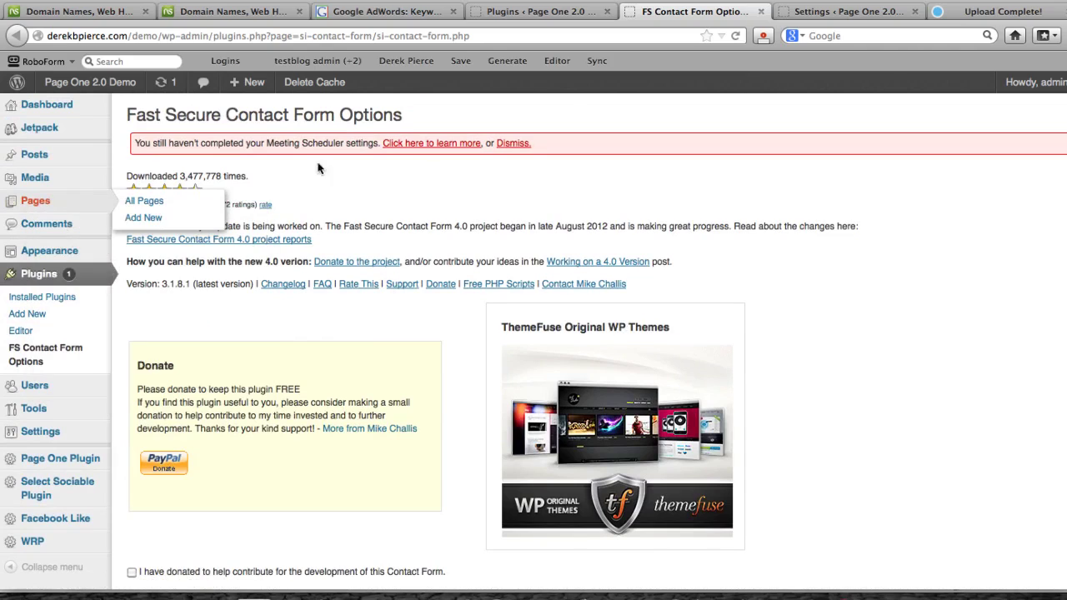
pyautogui.click(726, 11)
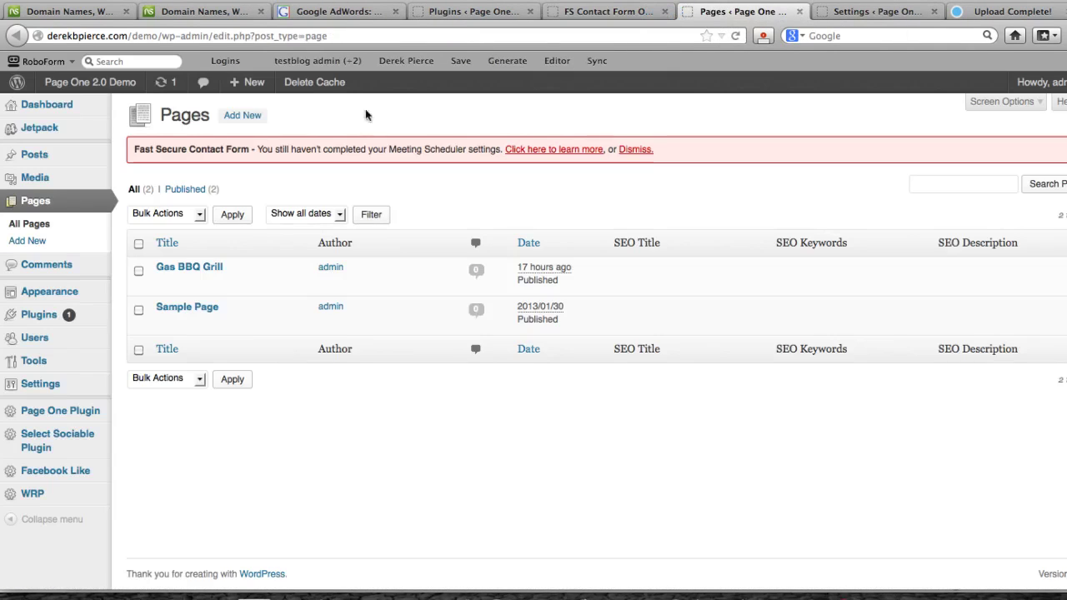
# - Start a new page and title it "Contact Page"
pyautogui.click(240, 118)
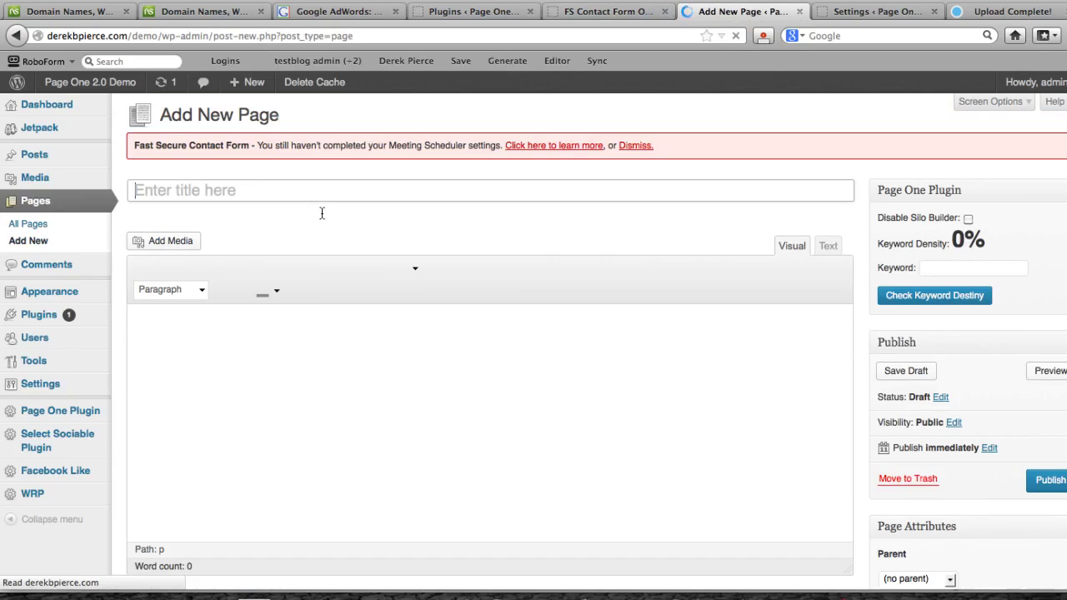
pyautogui.click(239, 188)
pyautogui.write('Cin')
pyautogui.press('BackSpace')
pyautogui.press('BackSpace')
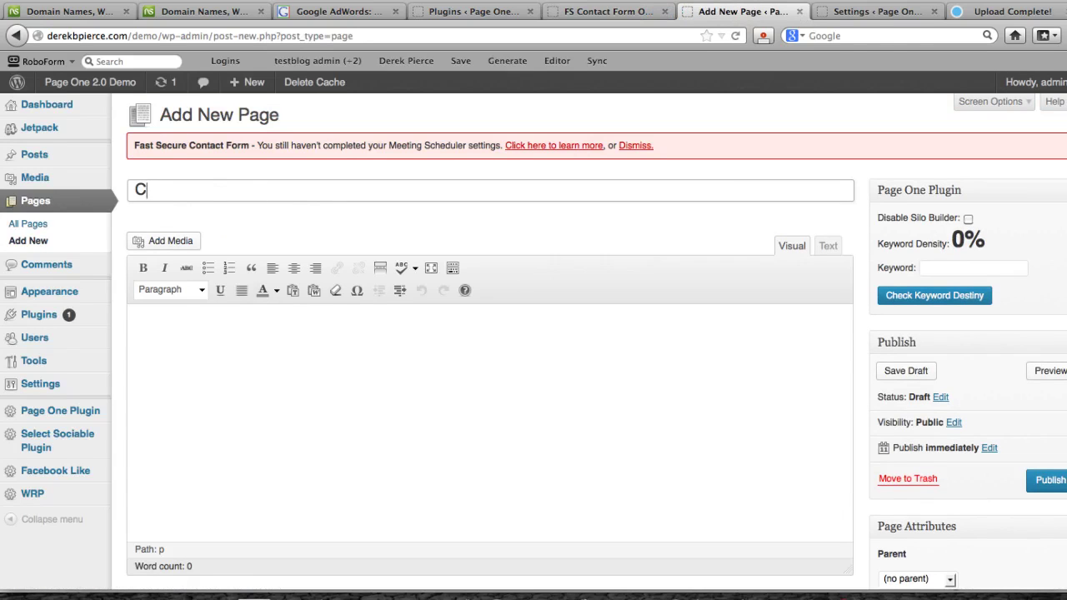
pyautogui.write('ontact Page')
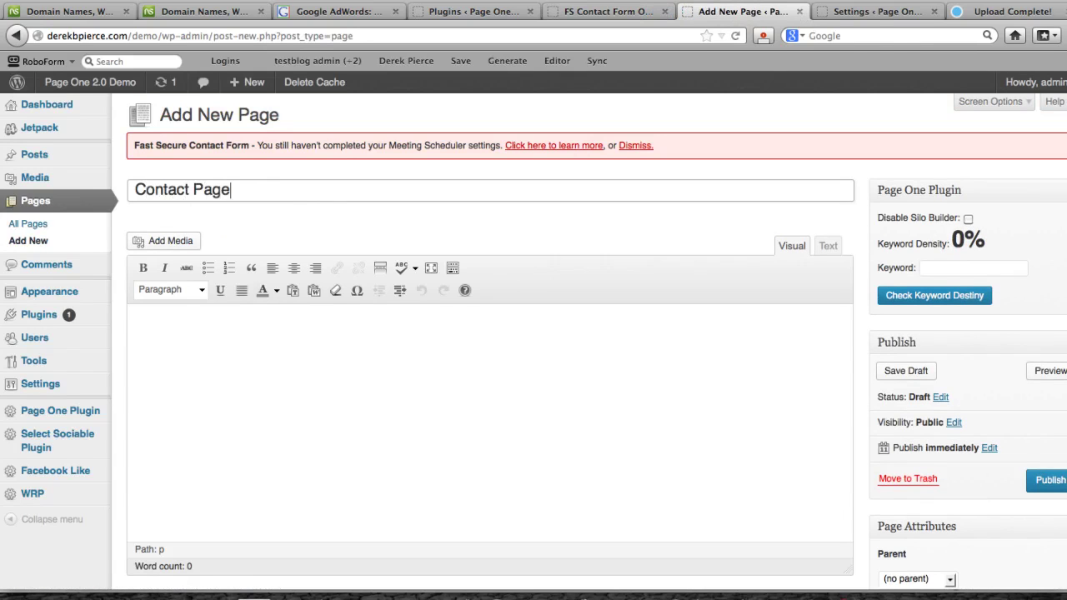
# - Paste the copied shortcode [si-contact-form form='1'] into the body of the Contact Page and publish the page
pyautogui.rightClick(264, 357)
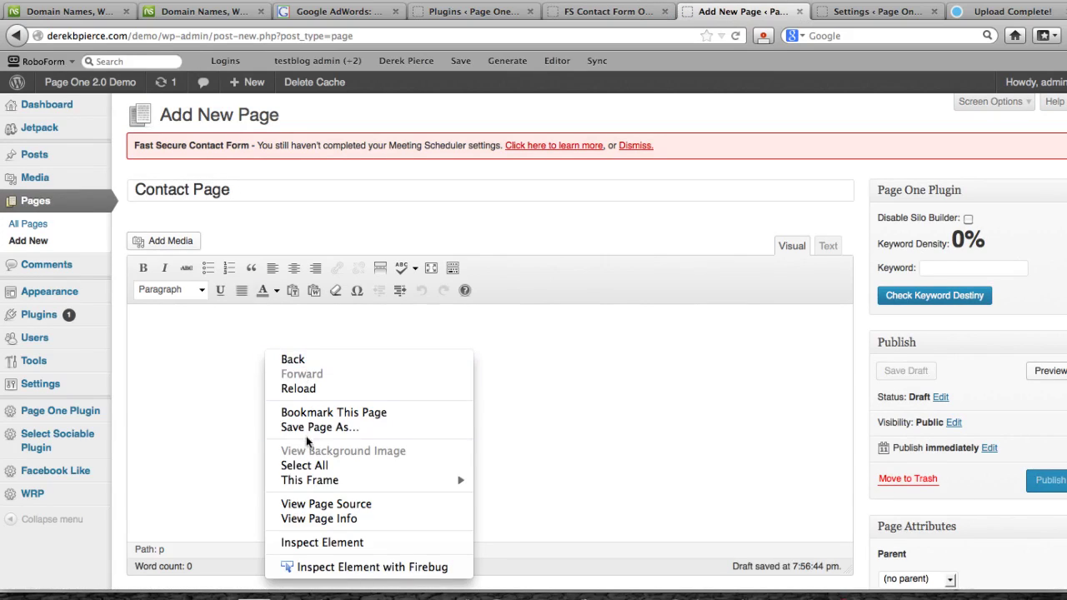
pyautogui.click(210, 398)
pyautogui.rightClick(198, 326)
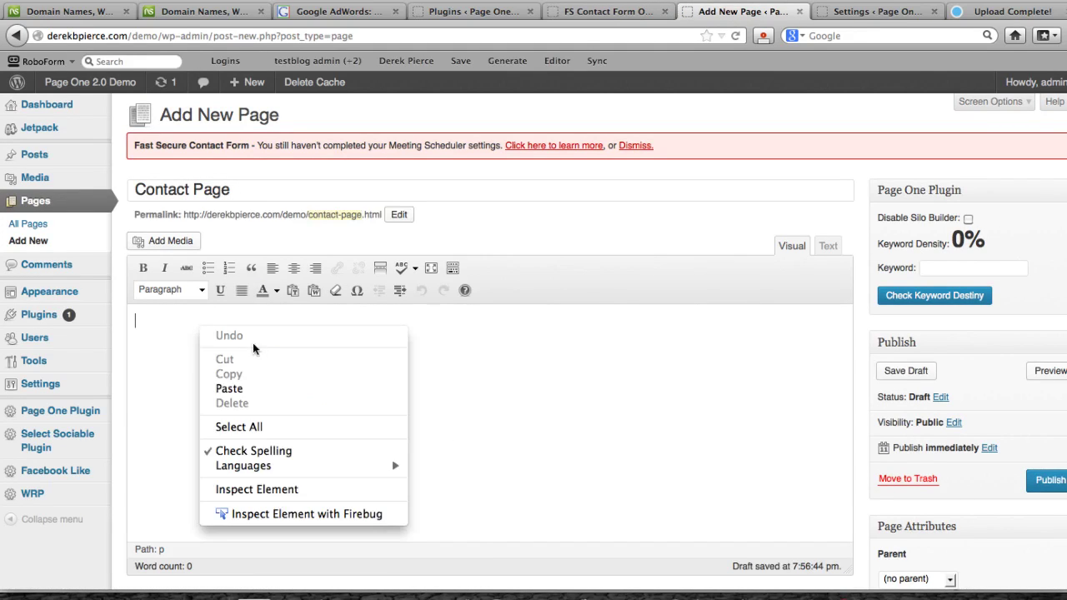
pyautogui.click(260, 390)
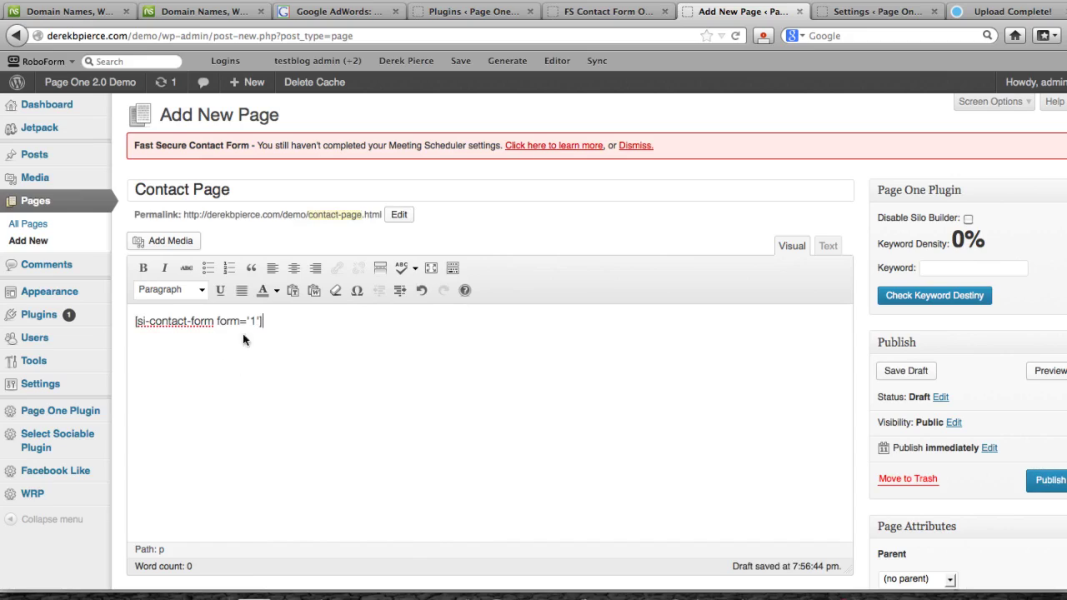
pyautogui.click(1043, 489)
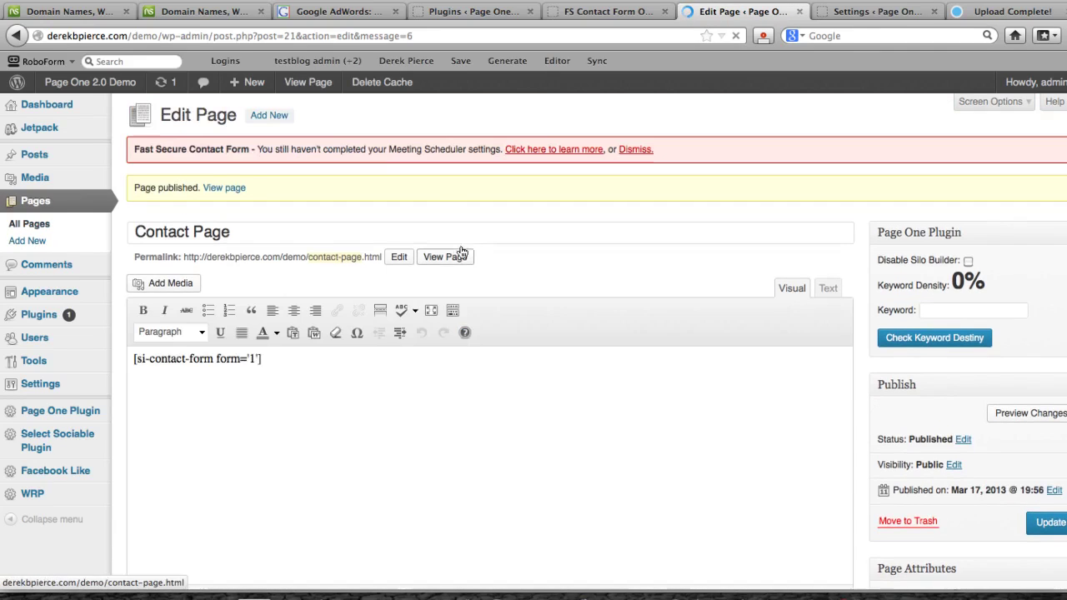
# - View the published Contact Page on the site and examine the contact form's fields, meeting options and CAPTCHA
pyautogui.click(442, 260)
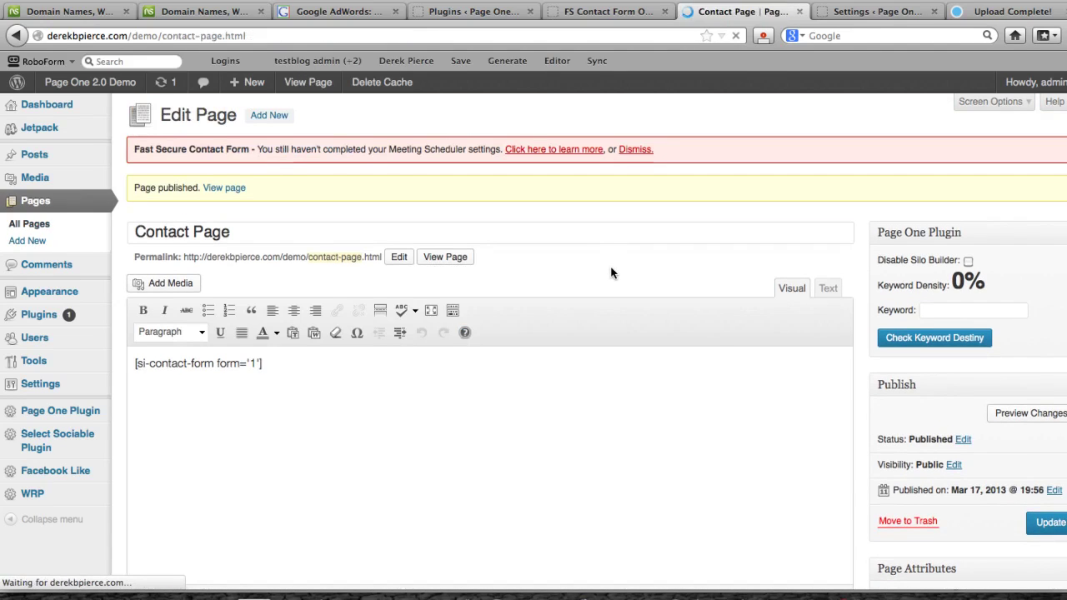
pyautogui.scroll(-3, 603, 307)
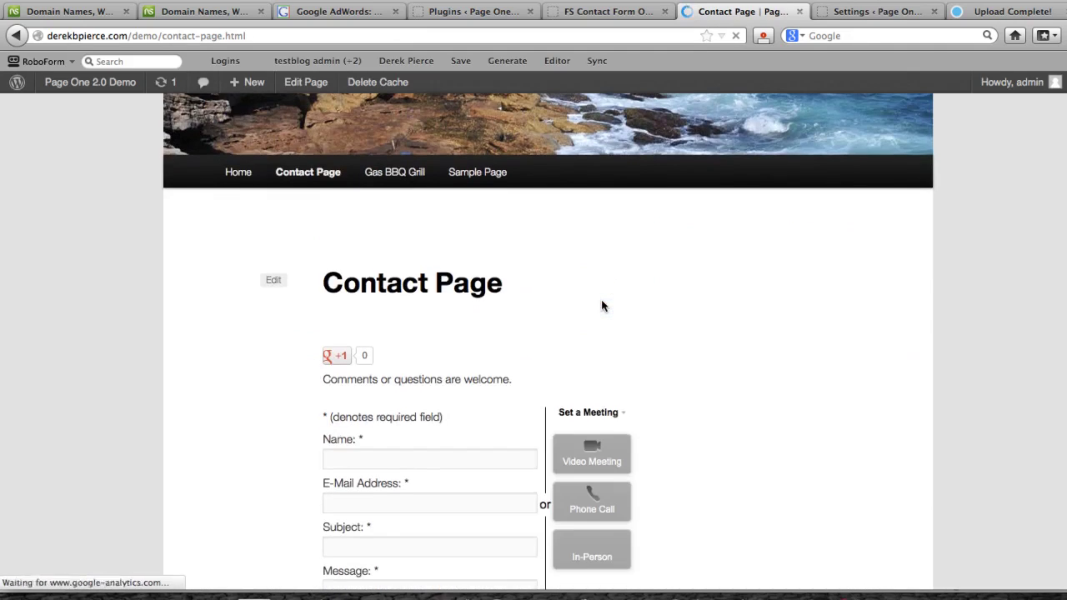
pyautogui.scroll(-3, 603, 305)
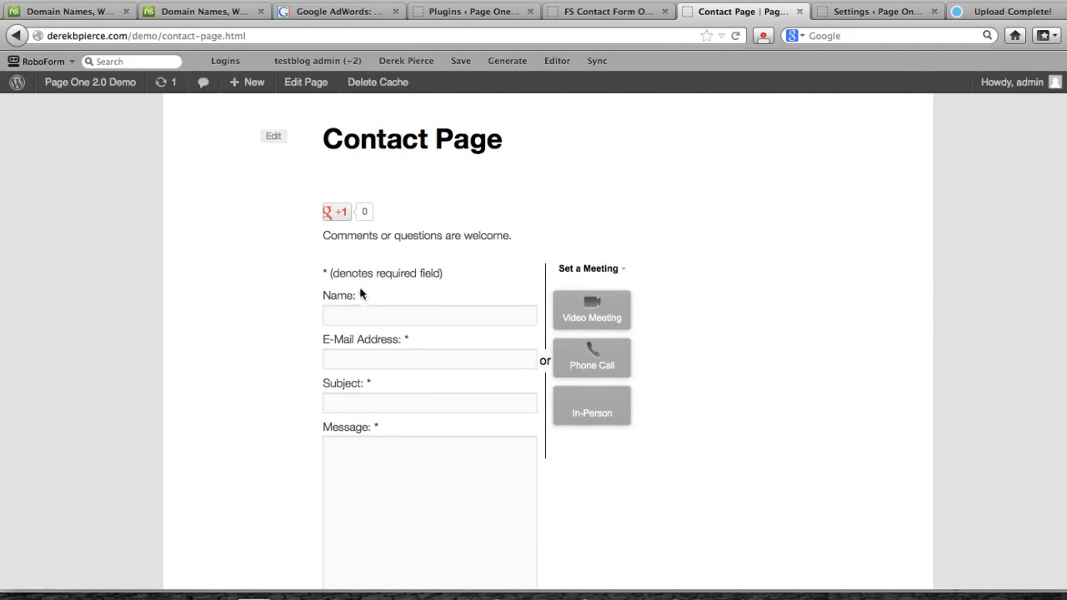
pyautogui.scroll(-2, 385, 294)
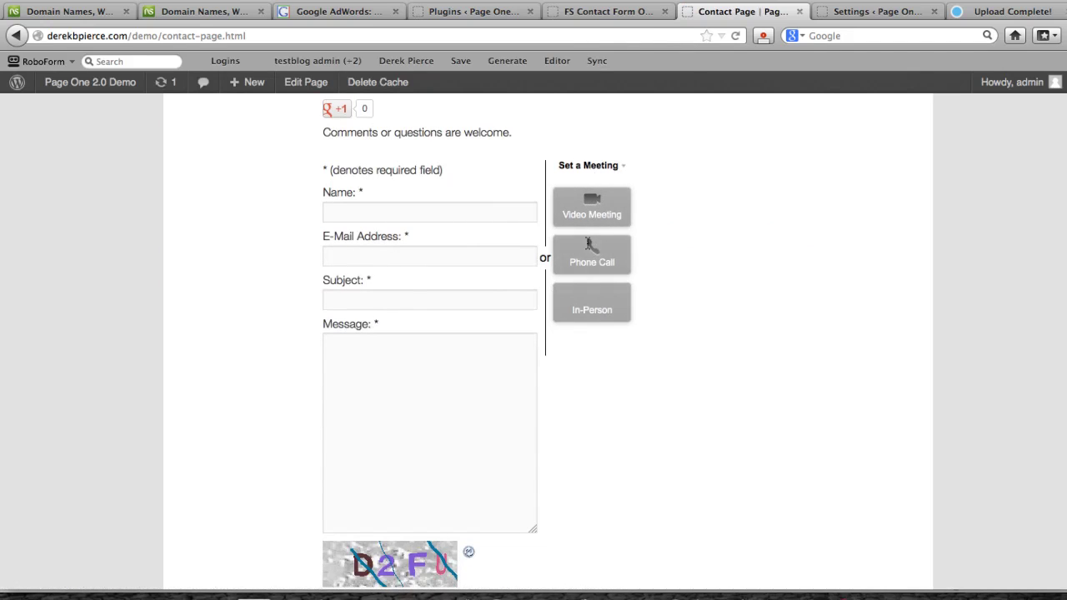
# - Turn off Accept Meeting Requests via vCita in the Fast Secure Contact Form options for form 1 and update the options
pyautogui.click(587, 11)
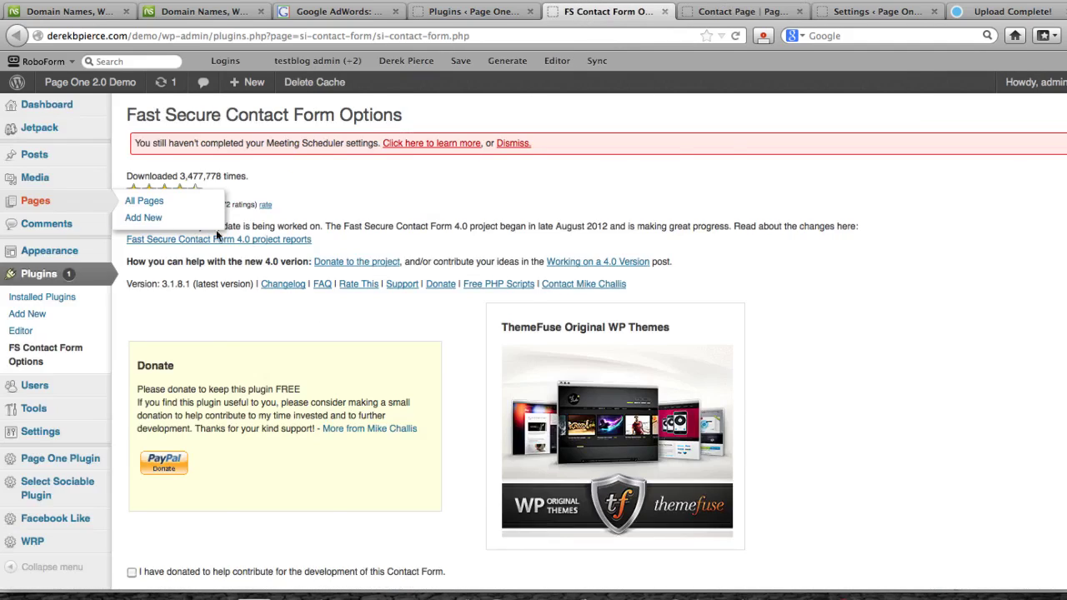
pyautogui.scroll(-5, 244, 333)
pyautogui.scroll(-15, 244, 331)
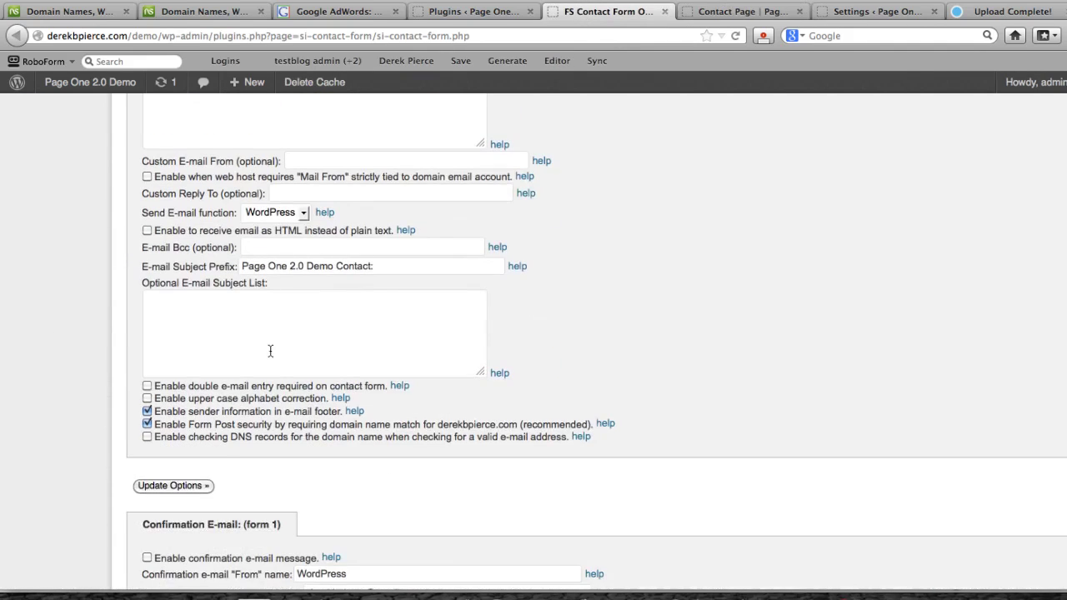
pyautogui.scroll(-10, 270, 350)
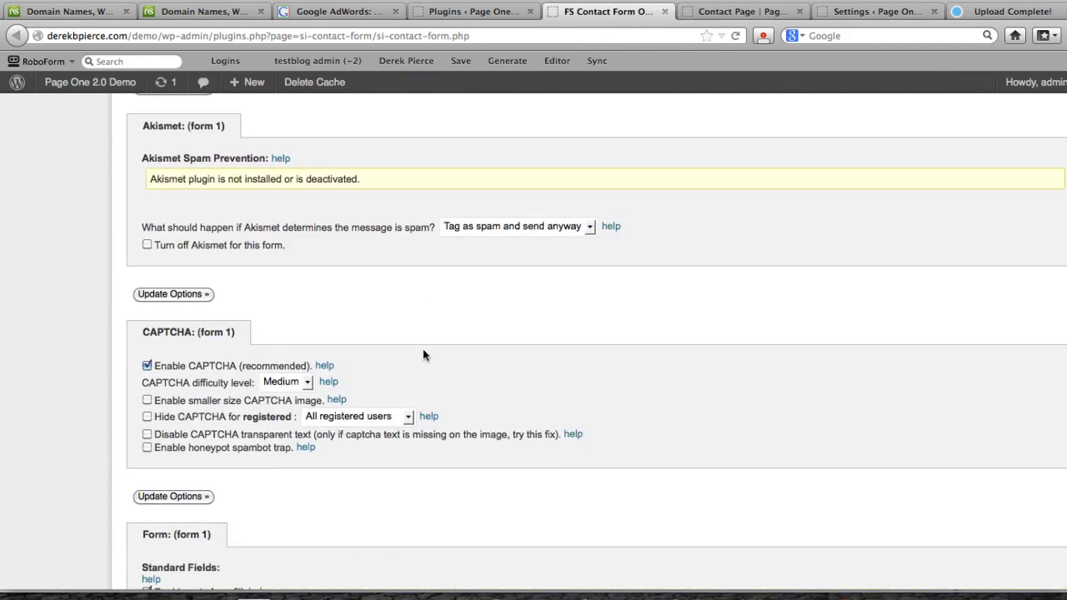
pyautogui.scroll(-6, 465, 319)
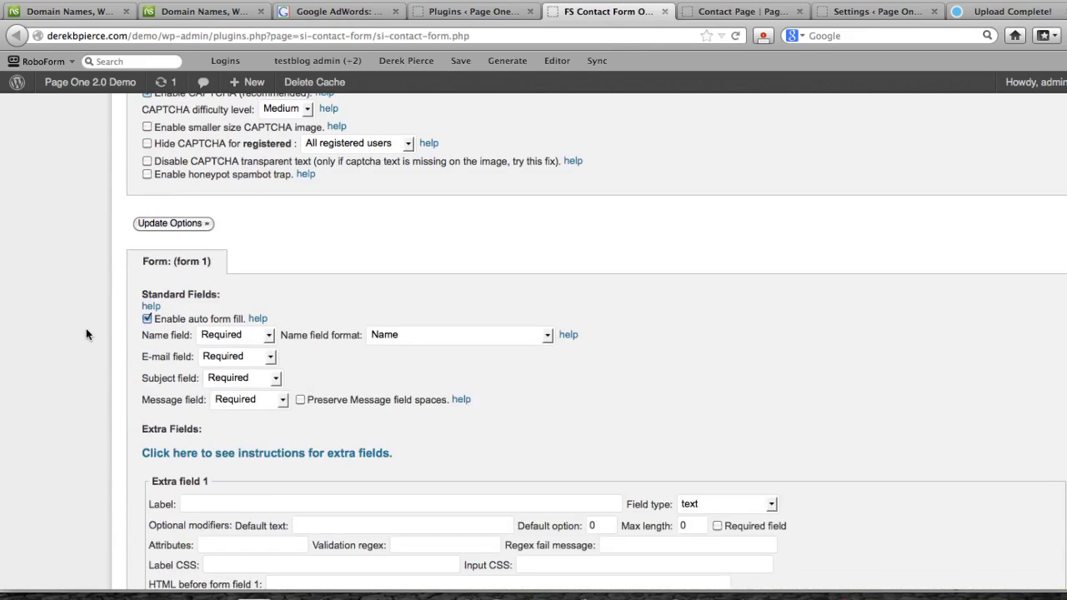
pyautogui.scroll(-4, 86, 334)
pyautogui.scroll(-10, 85, 334)
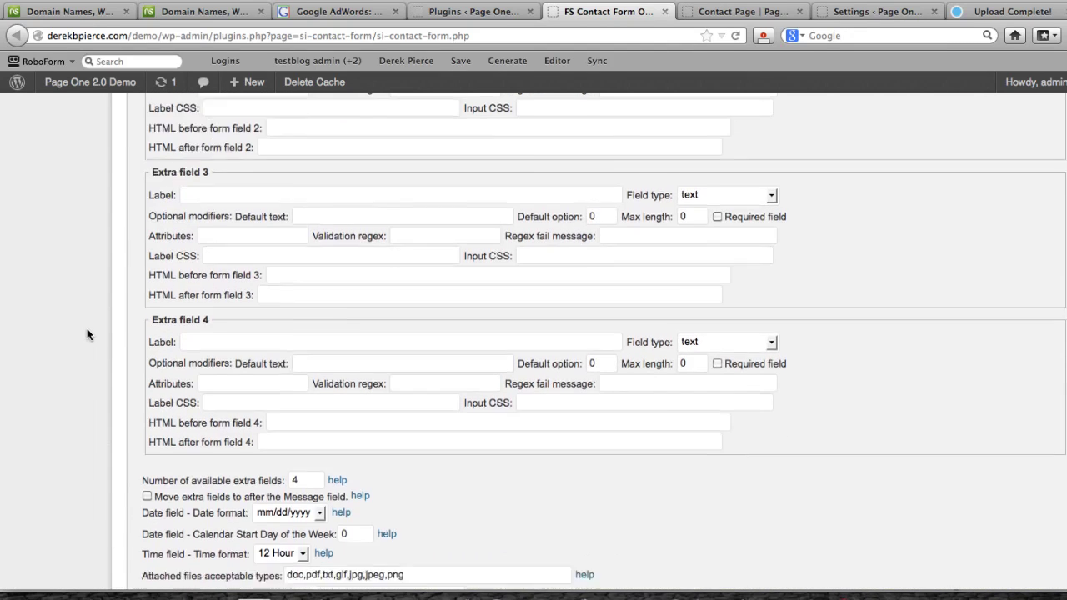
pyautogui.scroll(-4, 85, 351)
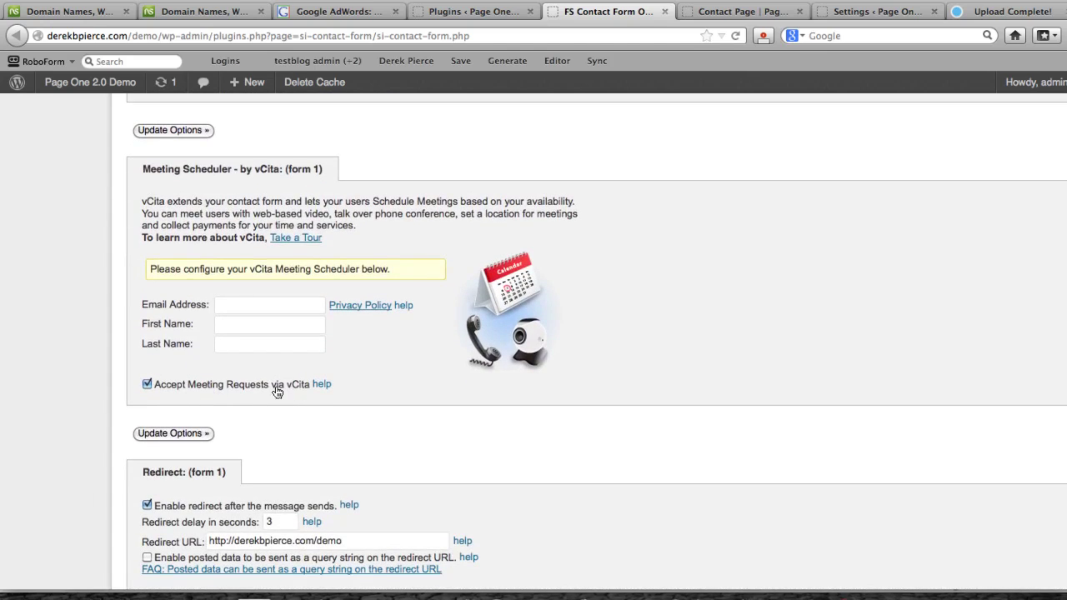
pyautogui.click(146, 384)
pyautogui.click(165, 433)
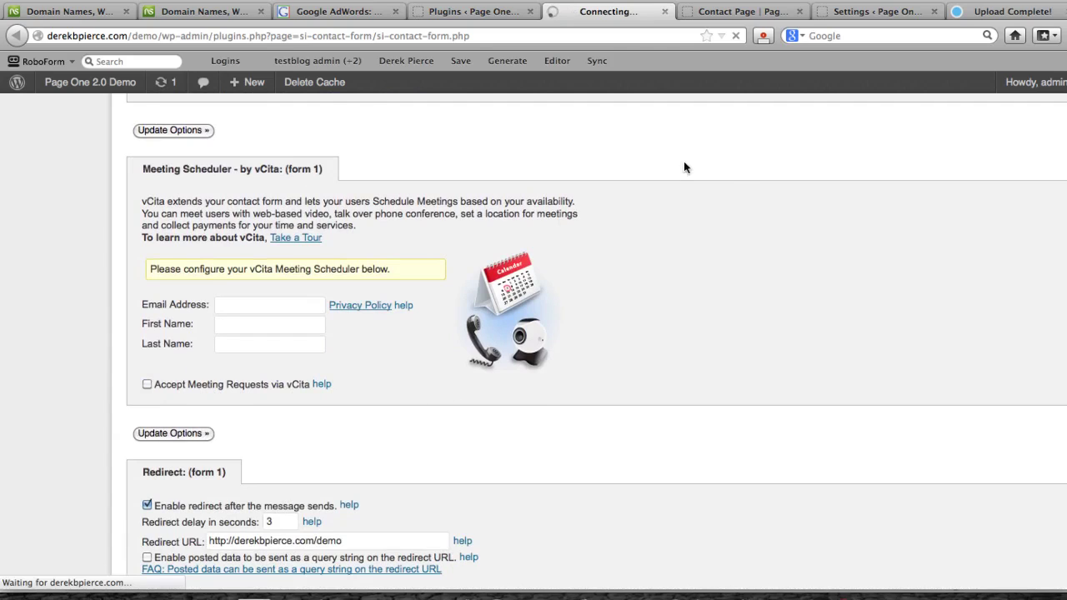
# - Reload the published Contact Page to check the contact form's meeting options, and close the page
pyautogui.click(733, 11)
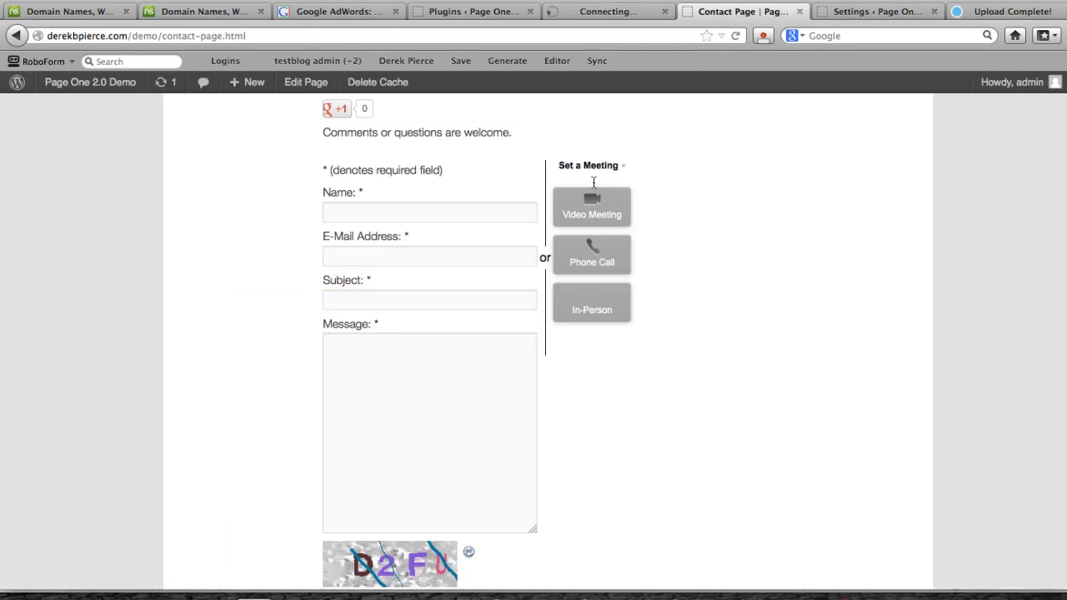
pyautogui.click(736, 36)
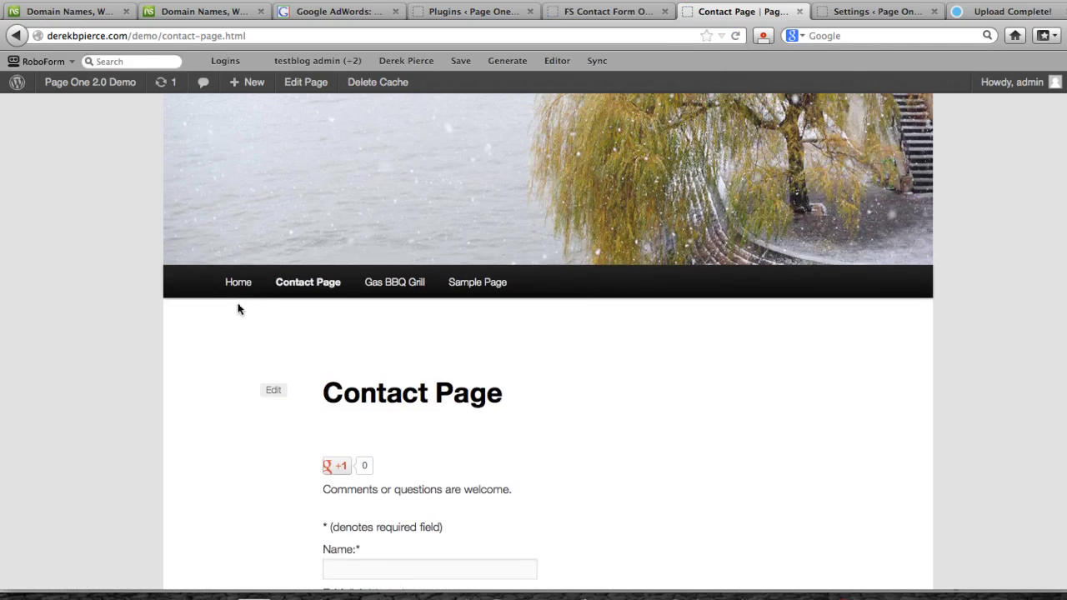
pyautogui.click(800, 12)
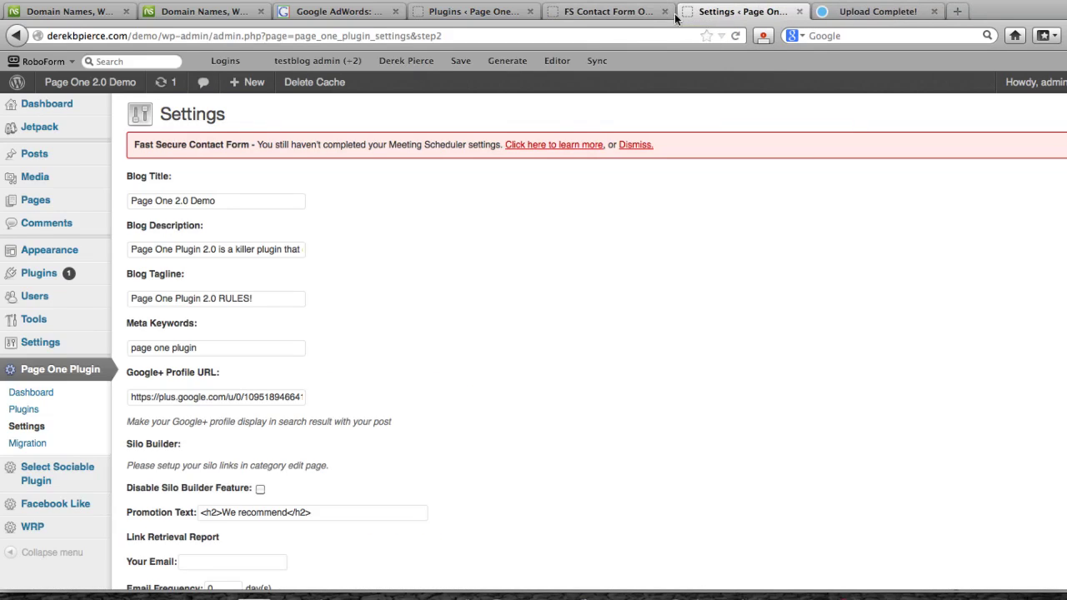
# - Close the leftover Settings page and open the NextScripts: Social Networks Auto-Poster settings in a new browser tab from the plugins list
pyautogui.click(799, 11)
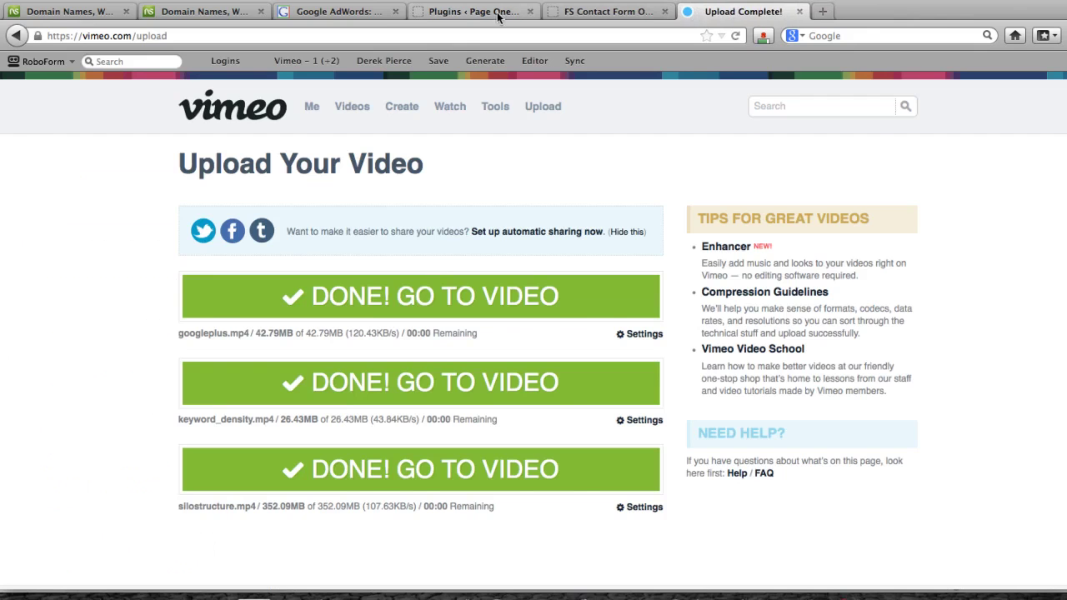
pyautogui.click(471, 12)
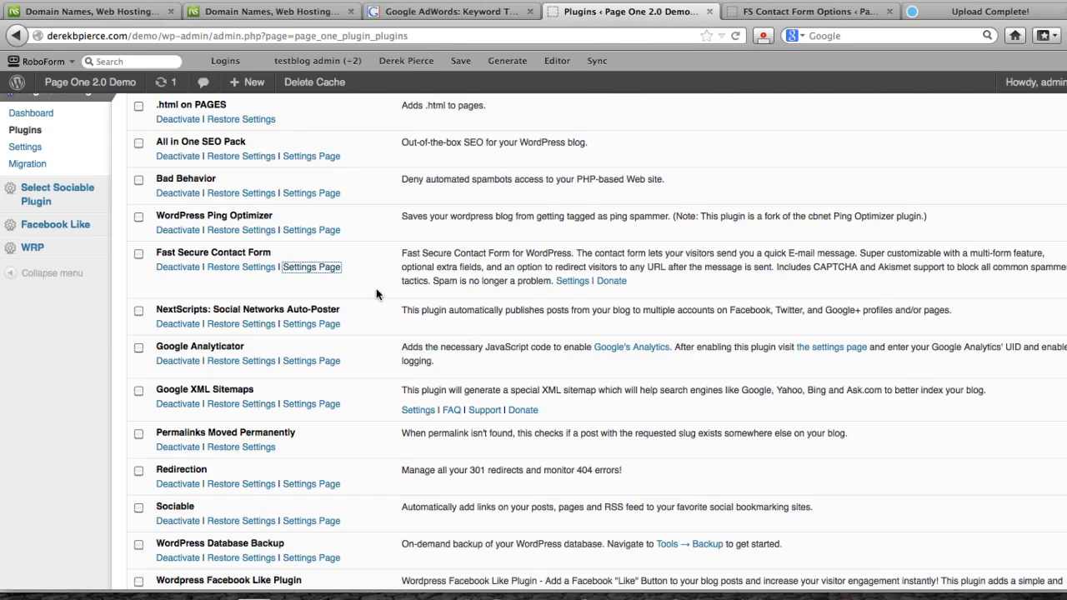
pyautogui.scroll(-1, 355, 317)
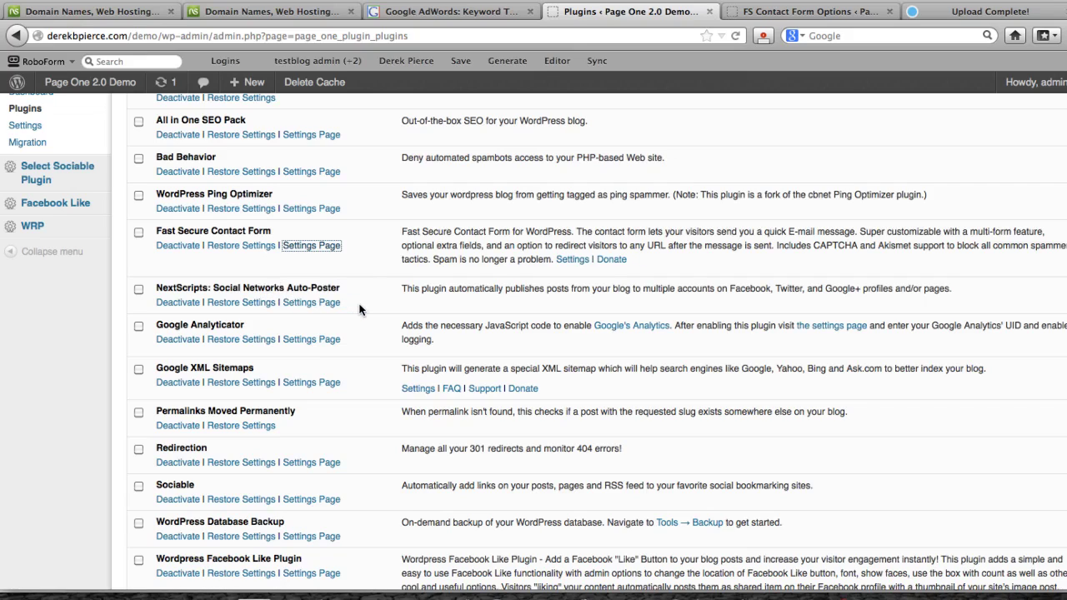
pyautogui.rightClick(311, 303)
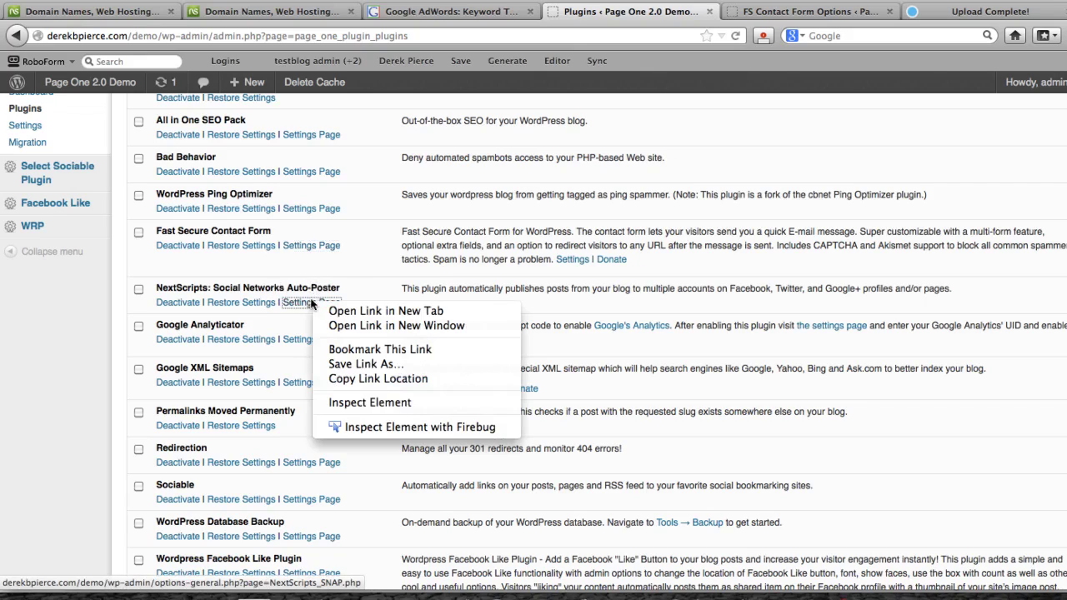
pyautogui.click(354, 312)
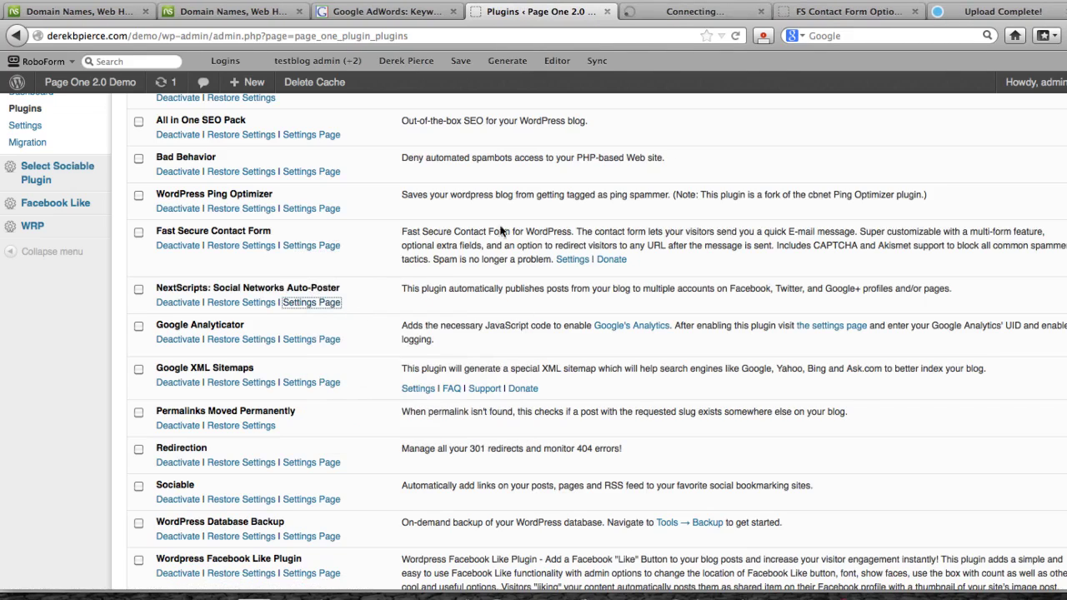
pyautogui.click(676, 12)
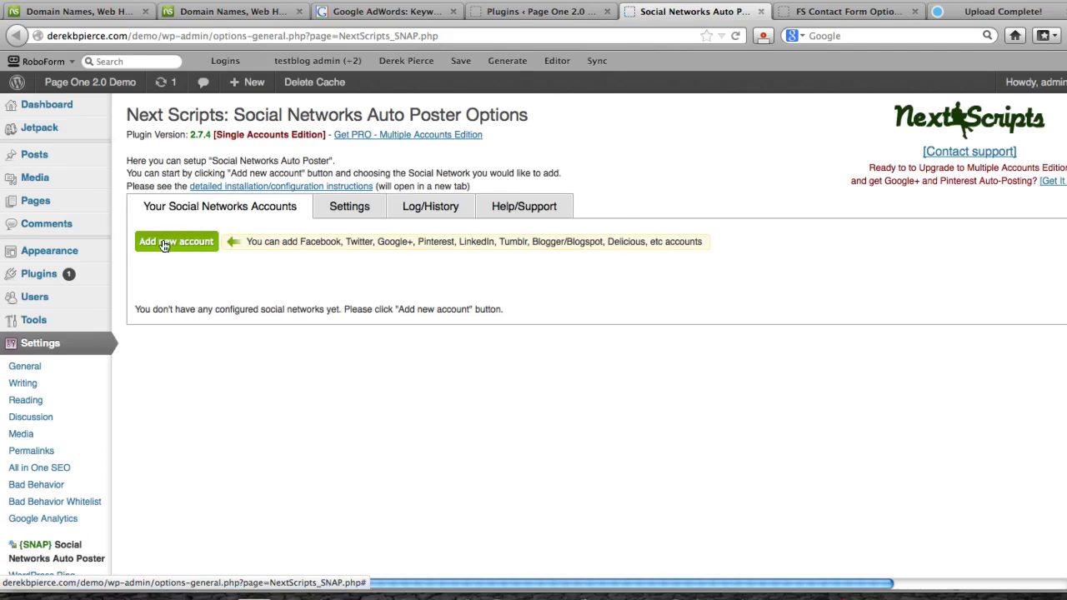
# - Examine the Twitter account fields in the Auto Poster's new account form, and close the form and settings page without adding an account
pyautogui.click(204, 241)
pyautogui.click(305, 159)
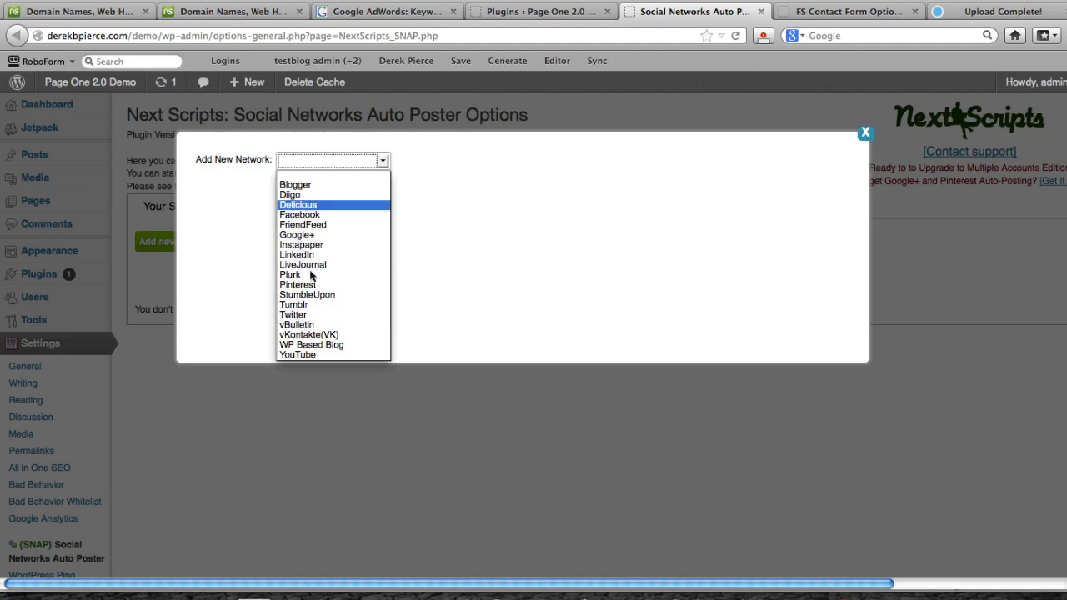
pyautogui.click(299, 314)
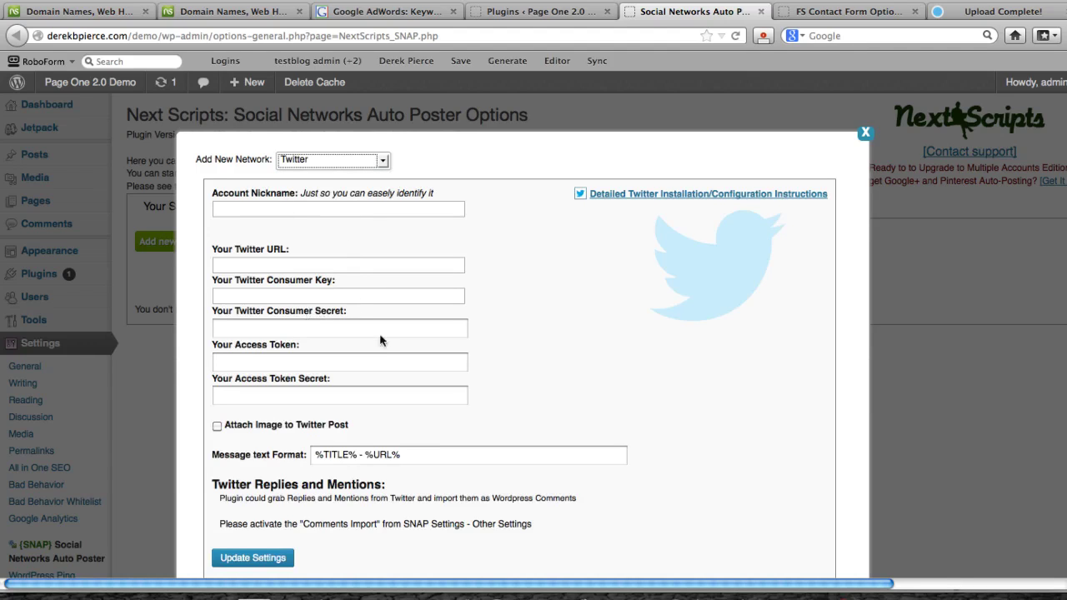
pyautogui.click(865, 135)
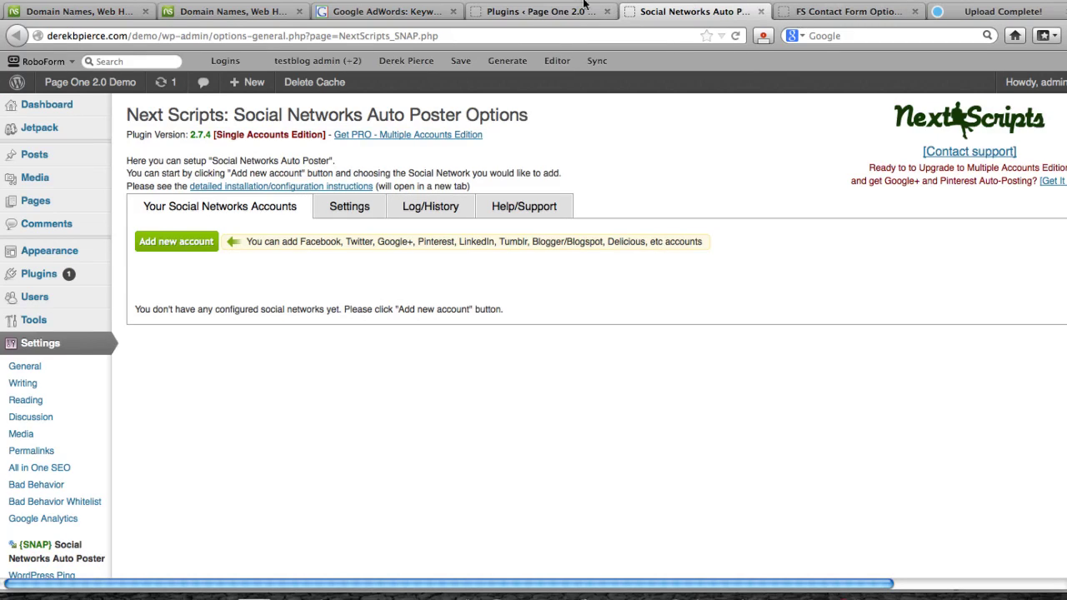
pyautogui.click(555, 11)
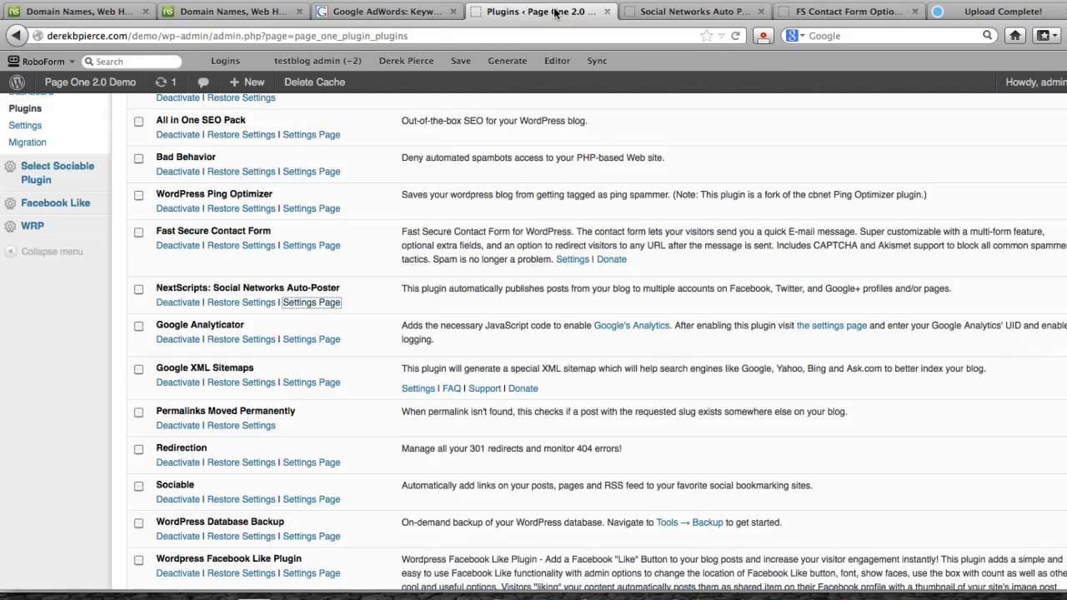
pyautogui.click(760, 11)
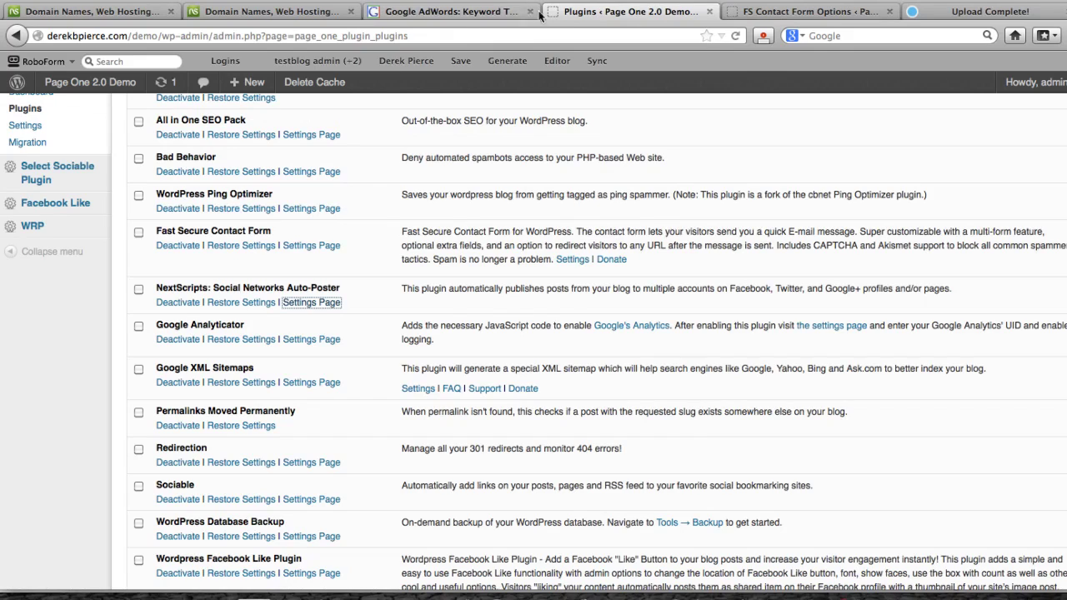
# - Open the Google Analyticator settings page in a new browser tab, review its authentication options, and close it
pyautogui.scroll(-2, 382, 313)
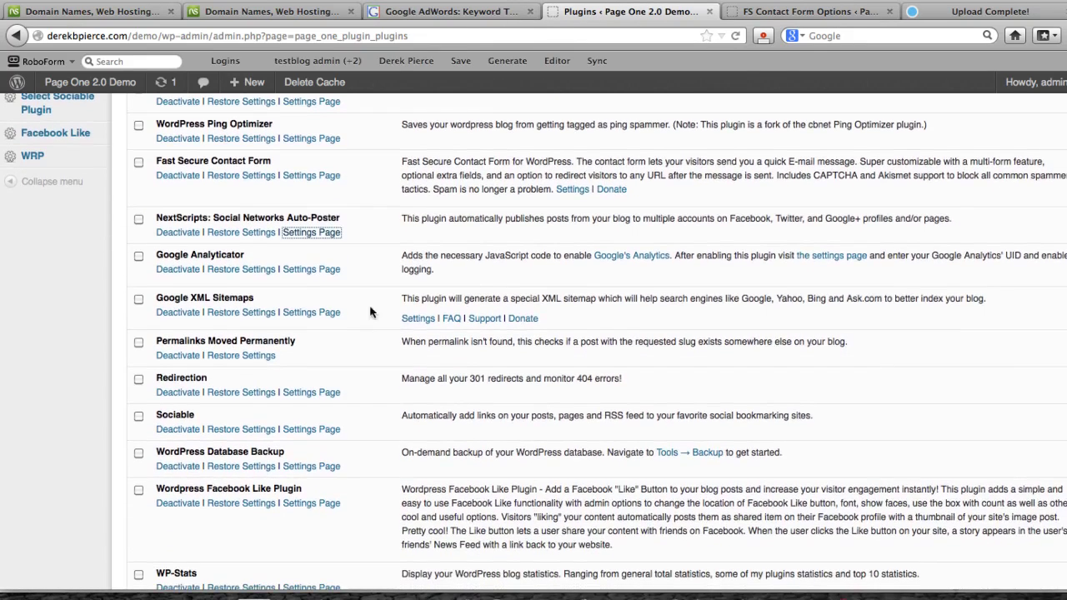
pyautogui.moveTo(264, 250); pyautogui.dragTo(191, 255)
pyautogui.click(236, 260)
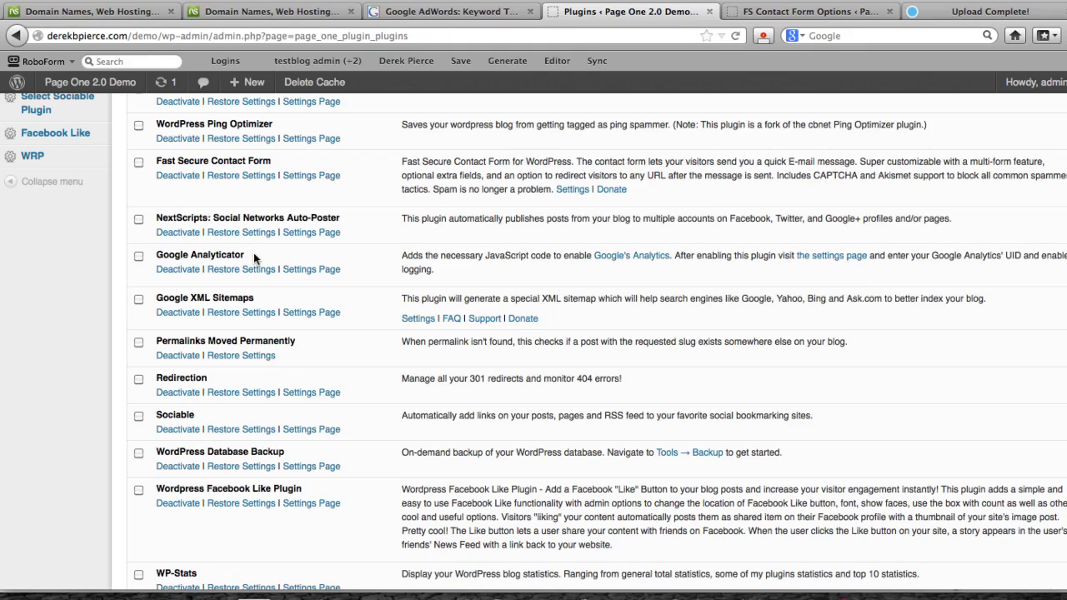
pyautogui.moveTo(250, 255)
pyautogui.mouseDown()
pyautogui.moveTo(150, 259)
pyautogui.moveTo(250, 257)
pyautogui.mouseUp()
pyautogui.rightClick(323, 280)
pyautogui.click(350, 284)
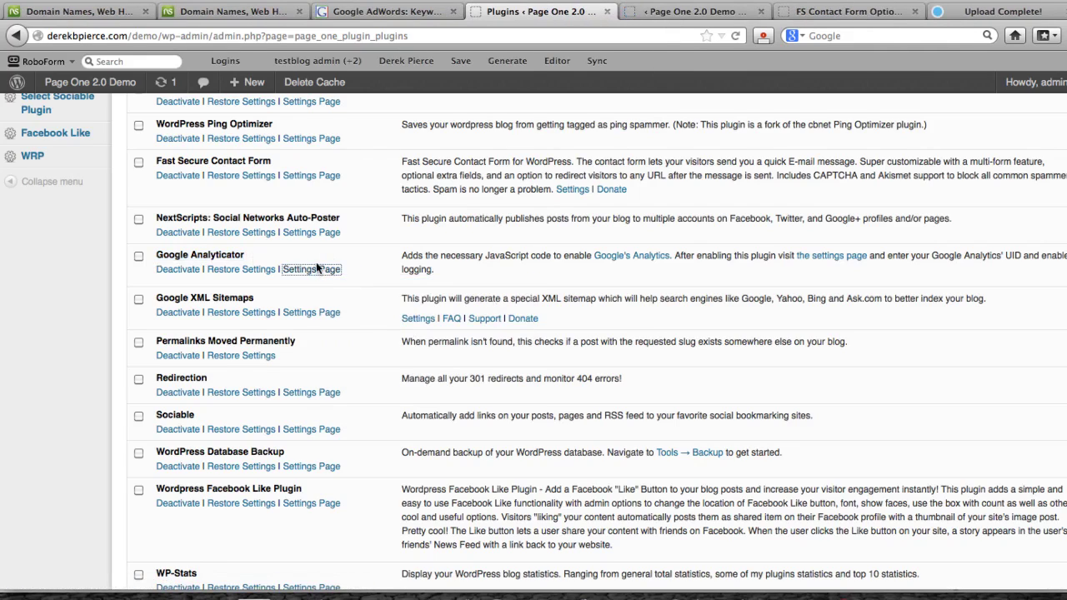
pyautogui.click(704, 11)
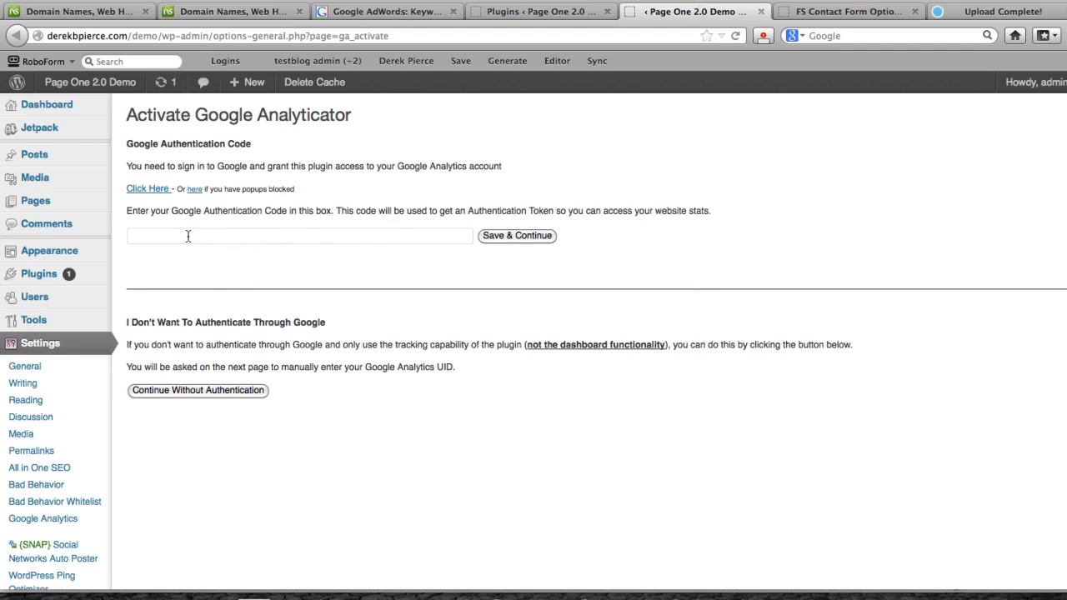
pyautogui.click(236, 239)
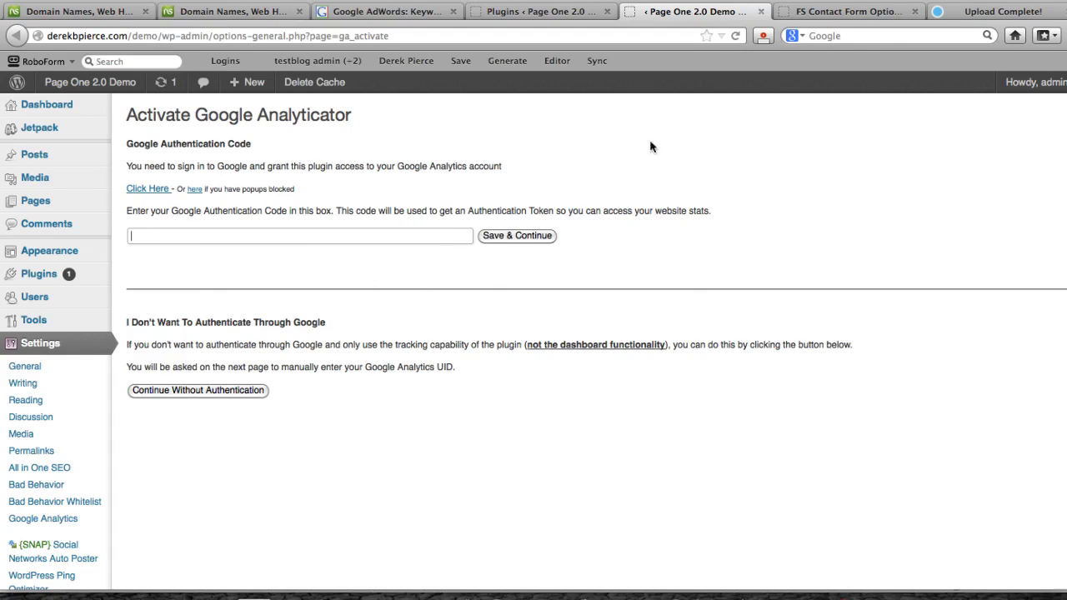
pyautogui.click(758, 11)
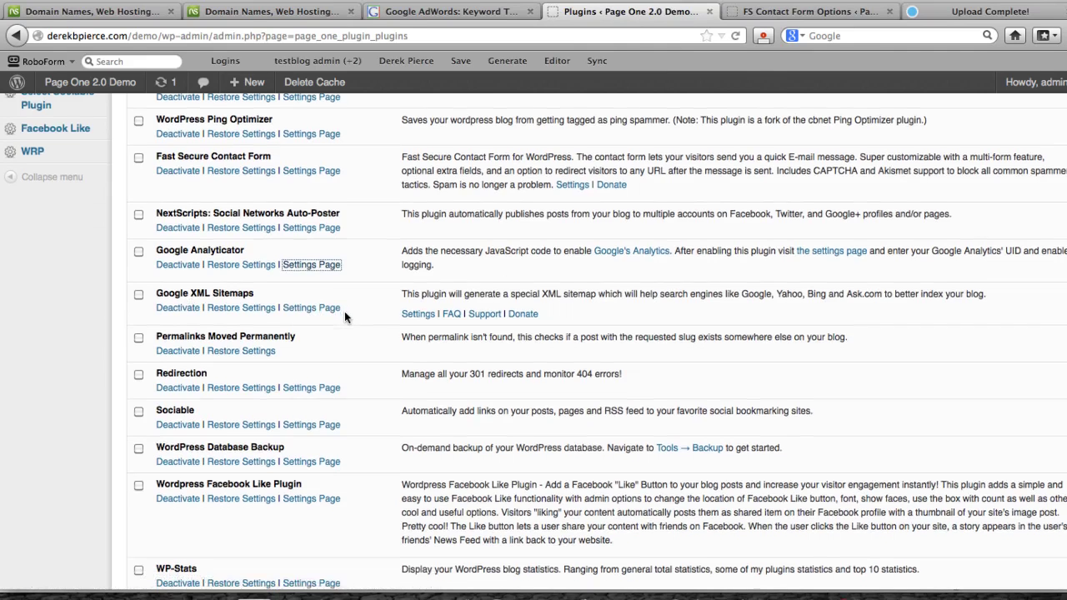
# - Open the Google XML Sitemaps settings page in a new browser tab, review the build results and basic options, and close it
pyautogui.scroll(-1, 344, 311)
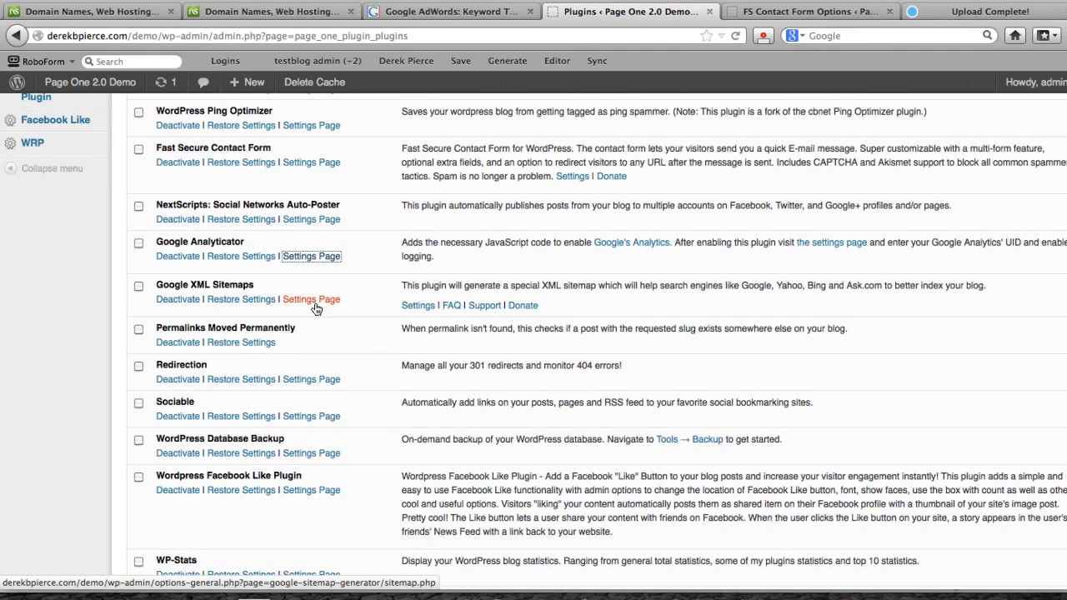
pyautogui.rightClick(315, 307)
pyautogui.click(345, 313)
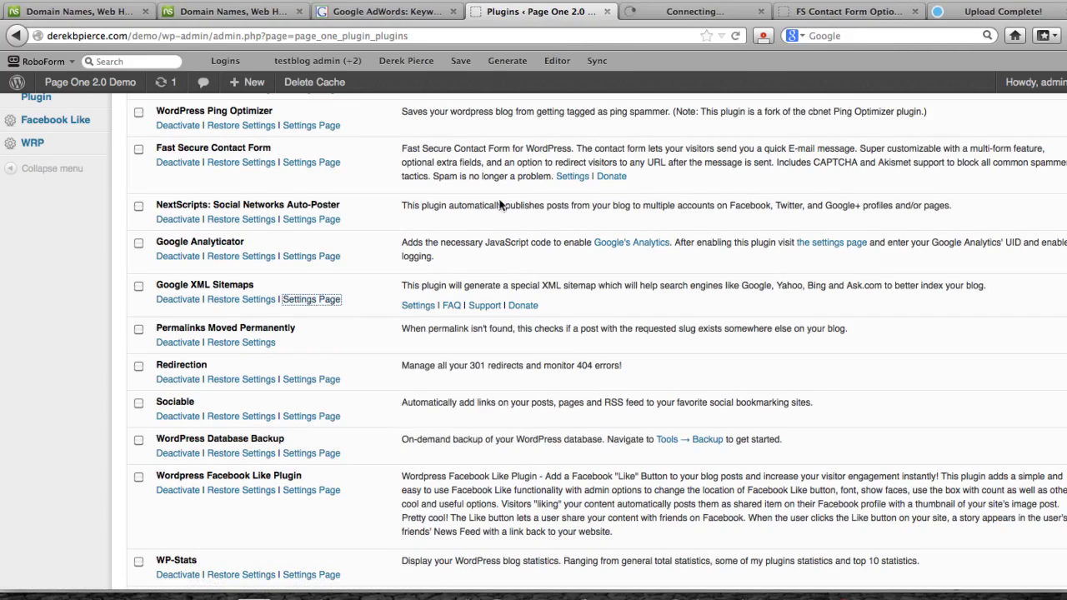
pyautogui.click(669, 10)
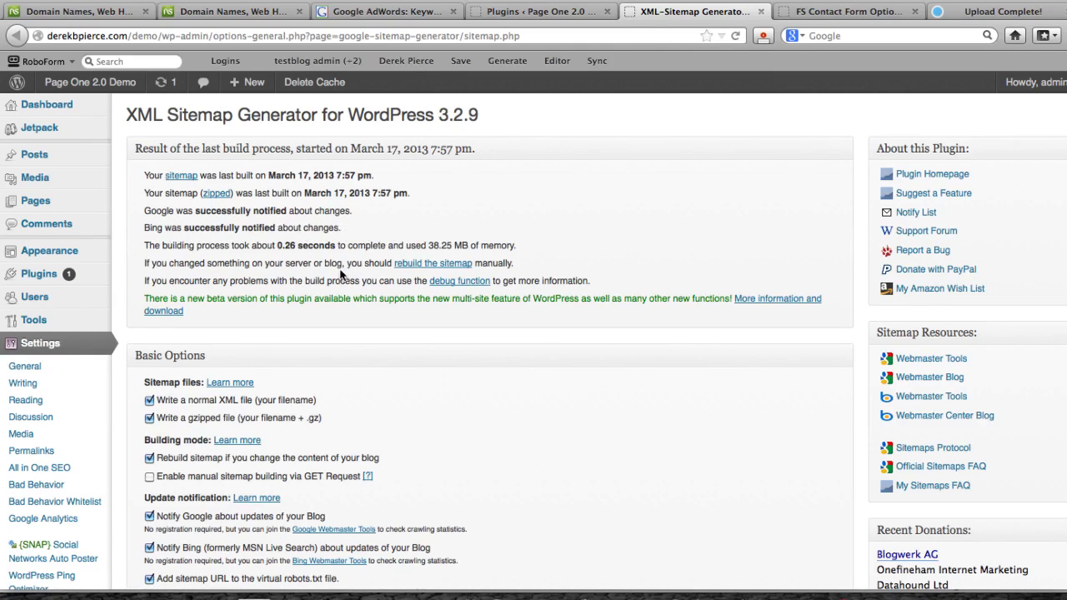
pyautogui.click(761, 13)
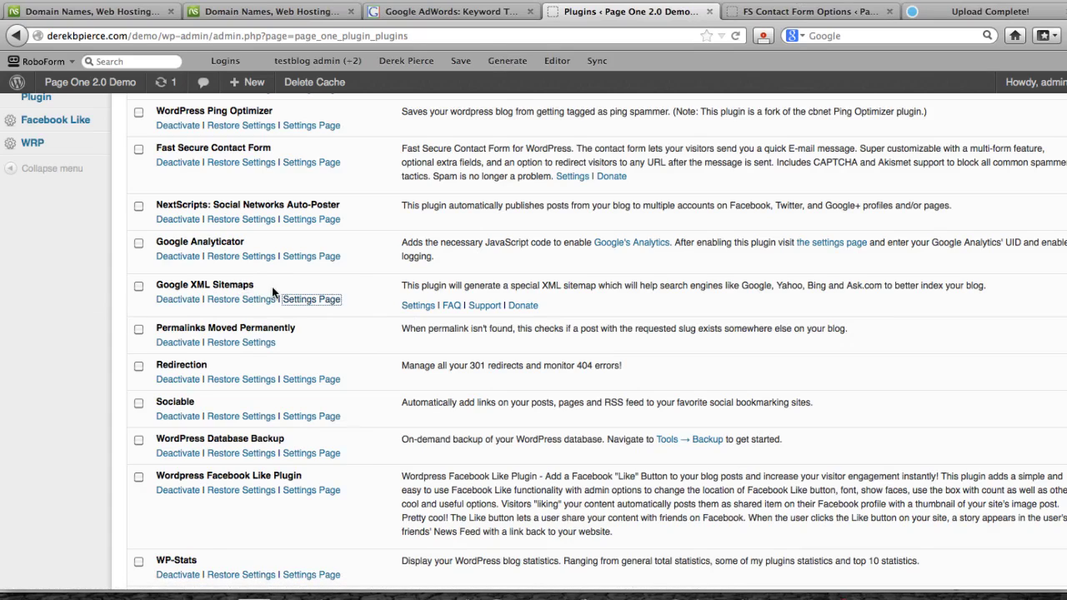
# - Open the Redirection plugin's settings page from the plugins list in a new browser tab and switch to it
pyautogui.scroll(-3, 376, 308)
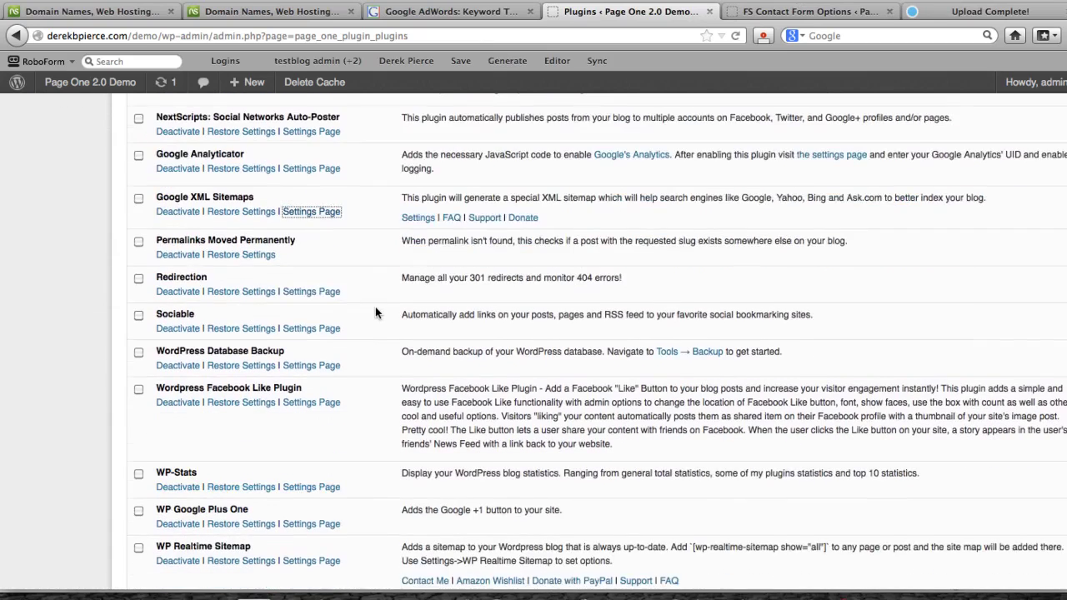
pyautogui.scroll(-1, 375, 312)
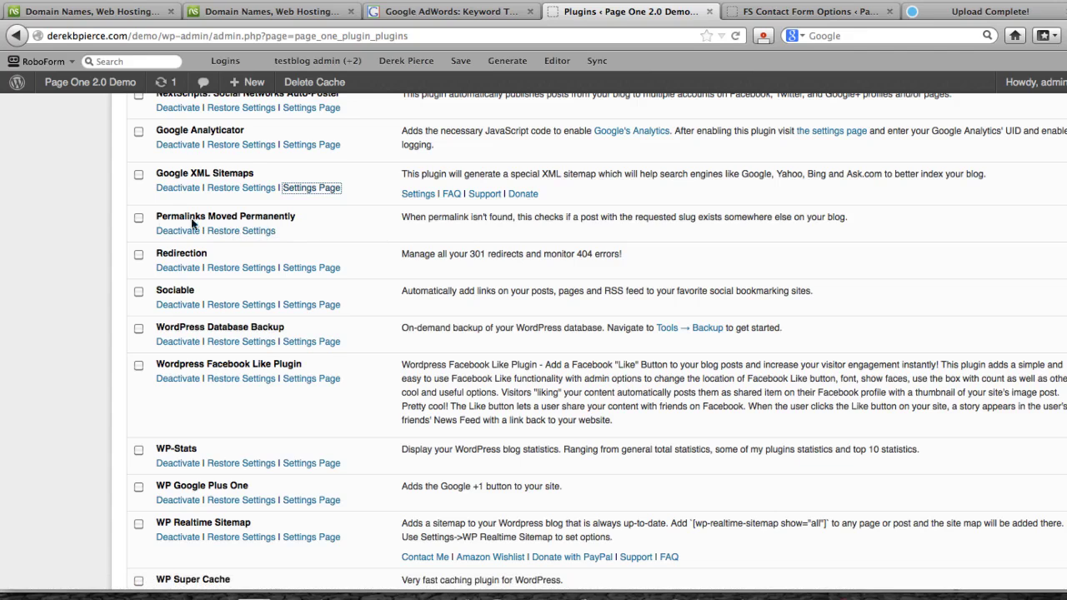
pyautogui.scroll(-2, 358, 229)
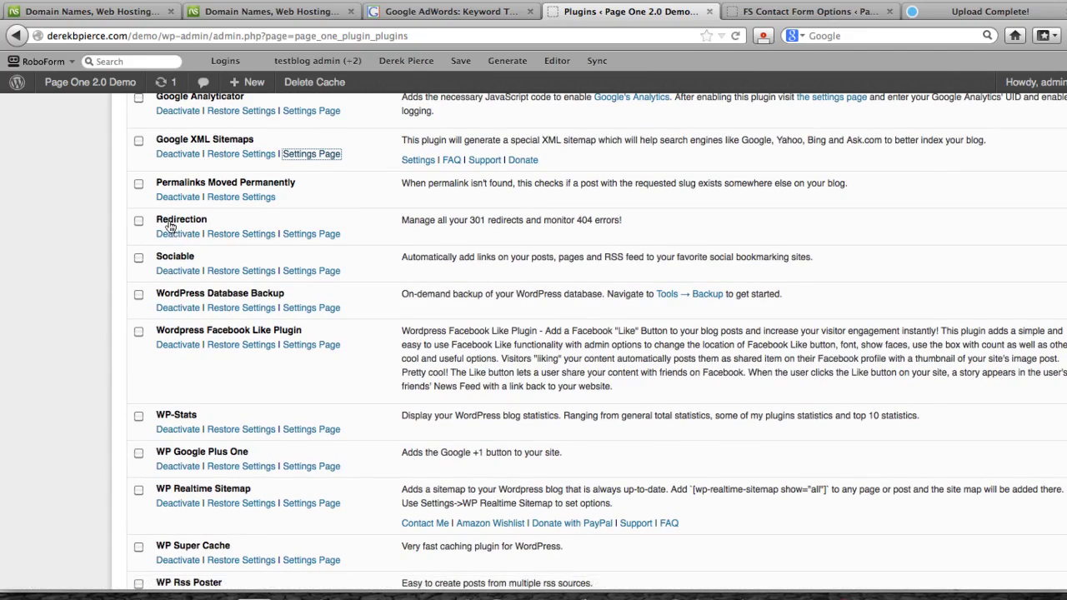
pyautogui.rightClick(302, 236)
pyautogui.click(317, 246)
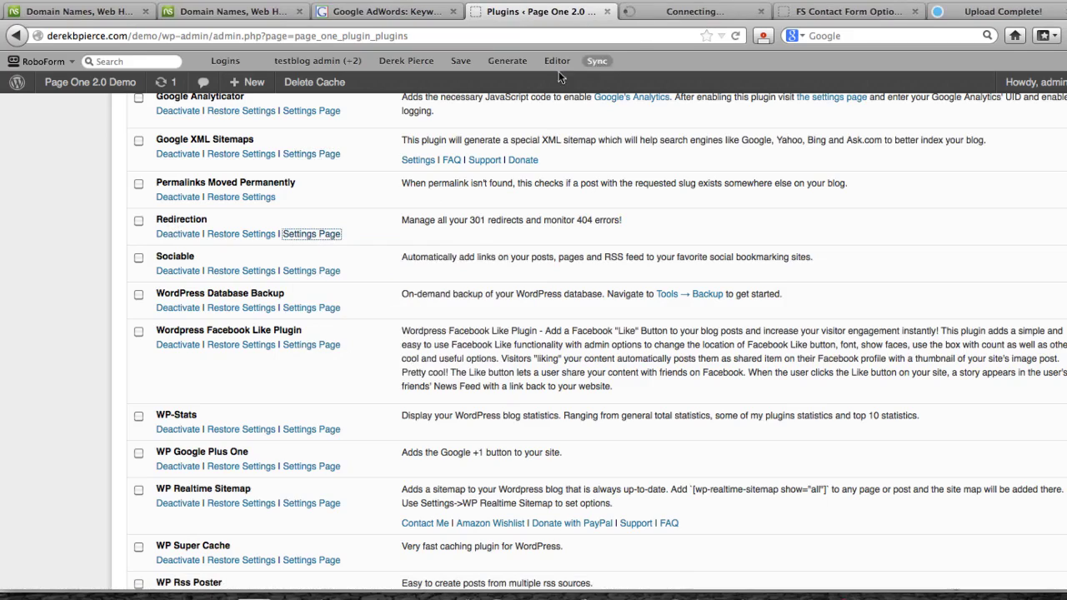
pyautogui.click(658, 13)
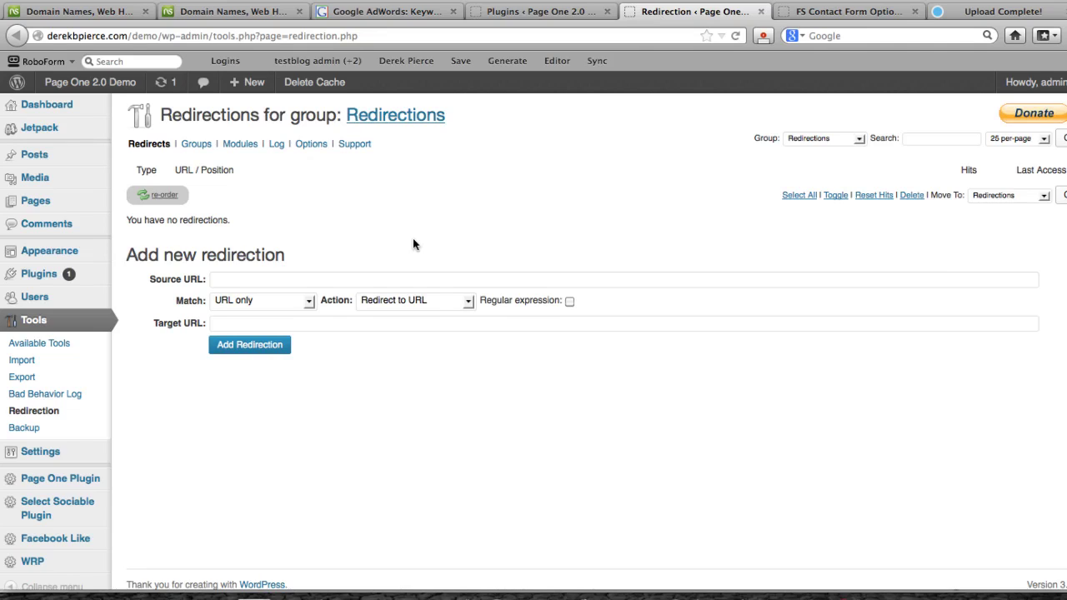
pyautogui.click(229, 323)
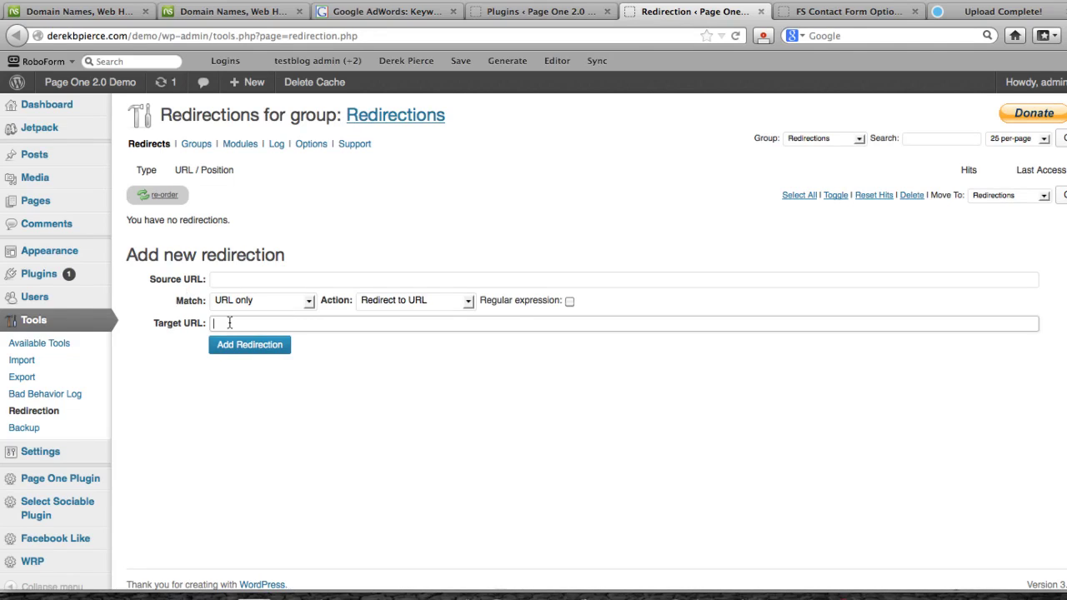
pyautogui.click(229, 280)
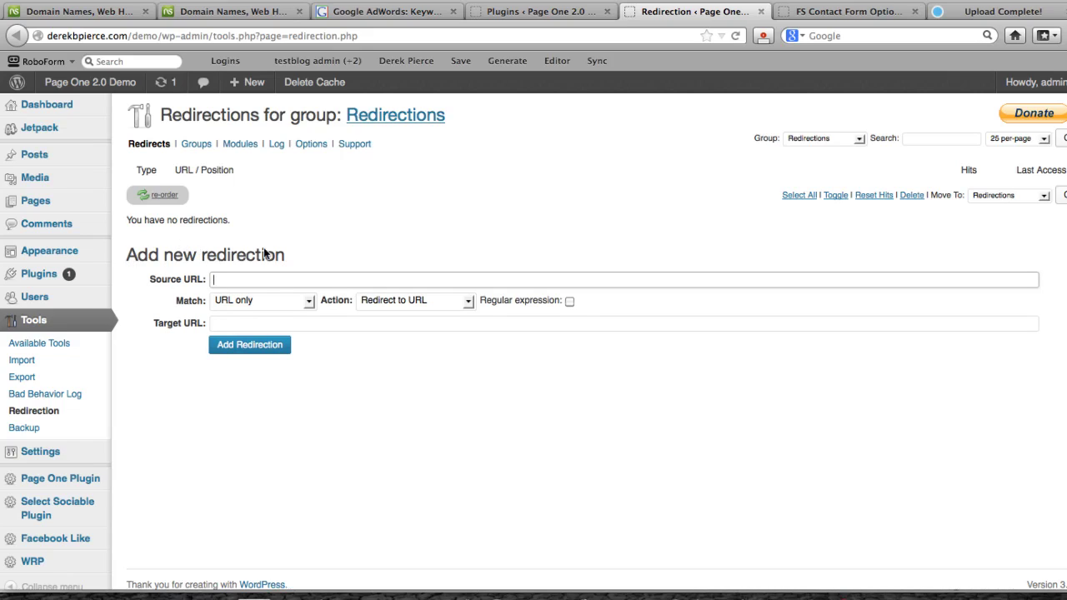
pyautogui.write('ycar')
pyautogui.press('BackSpace')
pyautogui.press('BackSpace')
pyautogui.press('BackSpace')
pyautogui.press('BackSpace')
# - Enter youraffiliateid.com?9fas98asf98af9afda as the Target URL of the new redirection
pyautogui.press('Tab')
pyautogui.press('Tab')
pyautogui.press('Tab')
pyautogui.press('Tab')
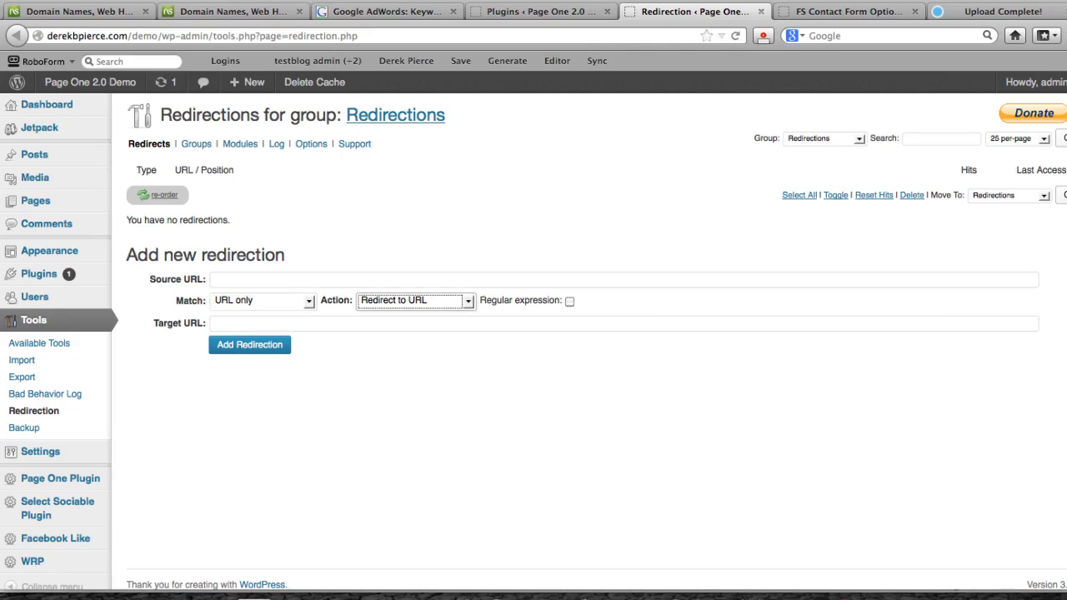
pyautogui.write('your')
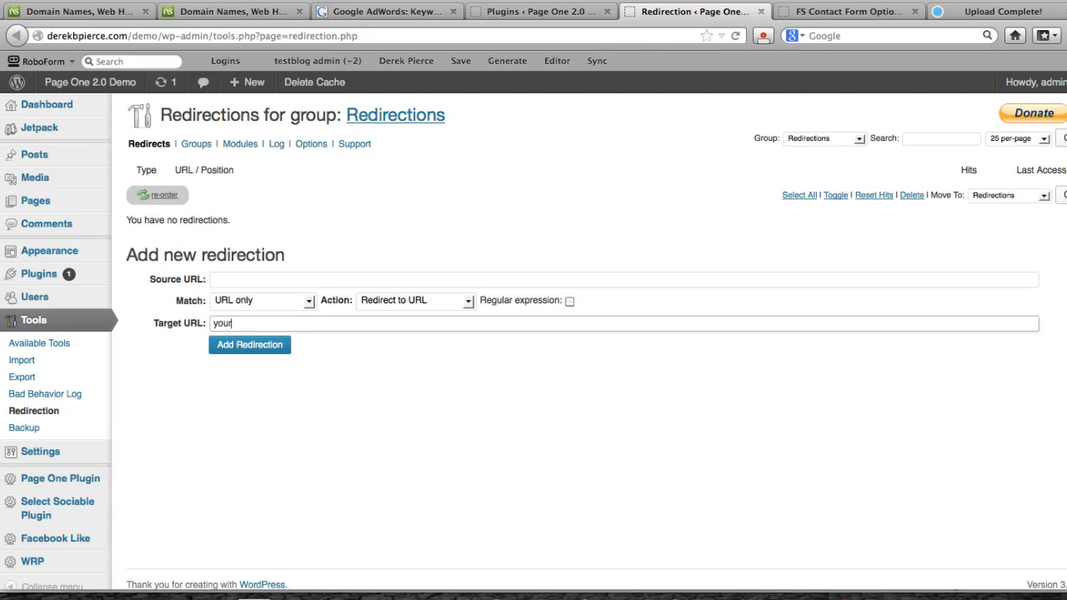
pyautogui.write('affiliateid.com?9fas98asf98af9afda')
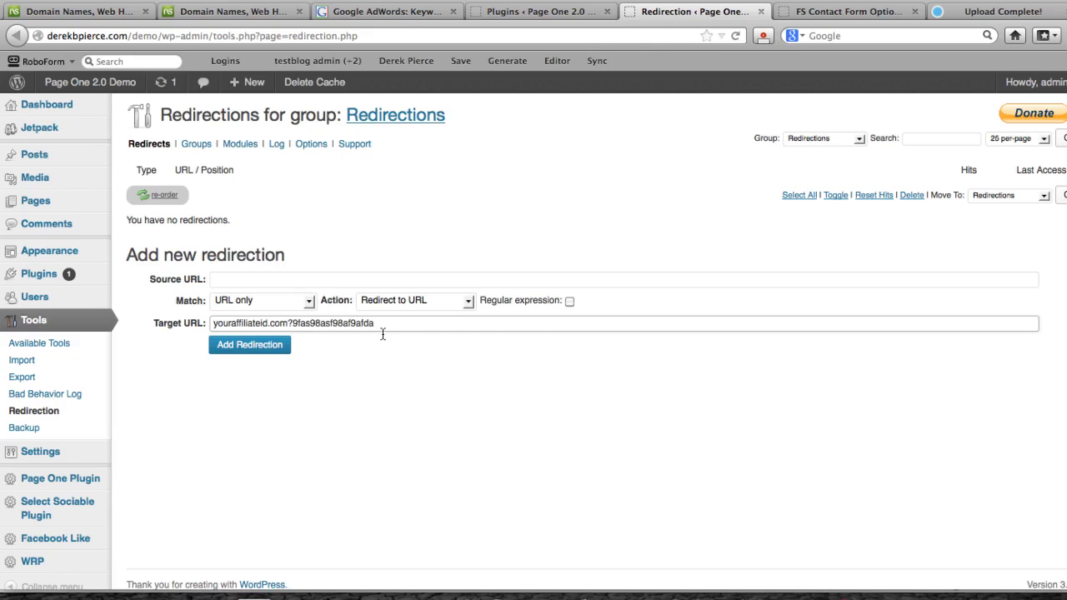
pyautogui.moveTo(388, 328); pyautogui.dragTo(172, 328)
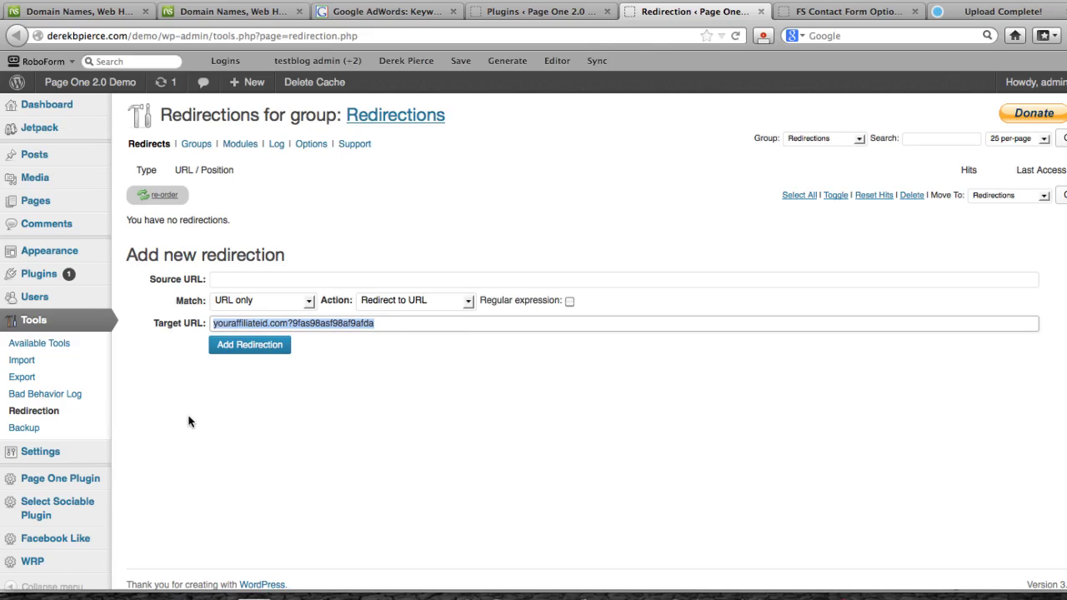
pyautogui.click(245, 280)
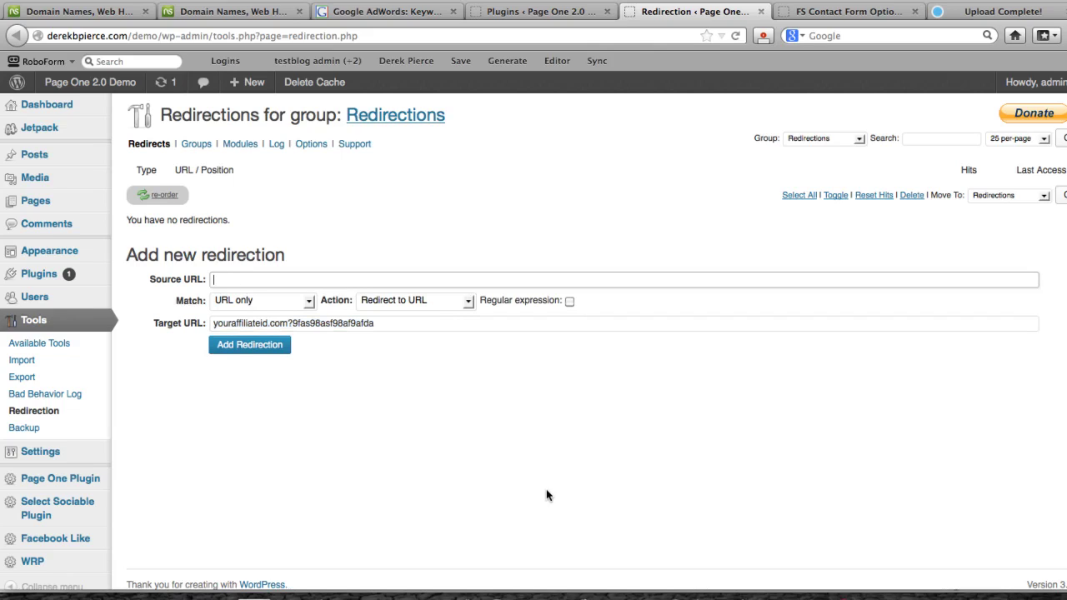
pyautogui.click(383, 322)
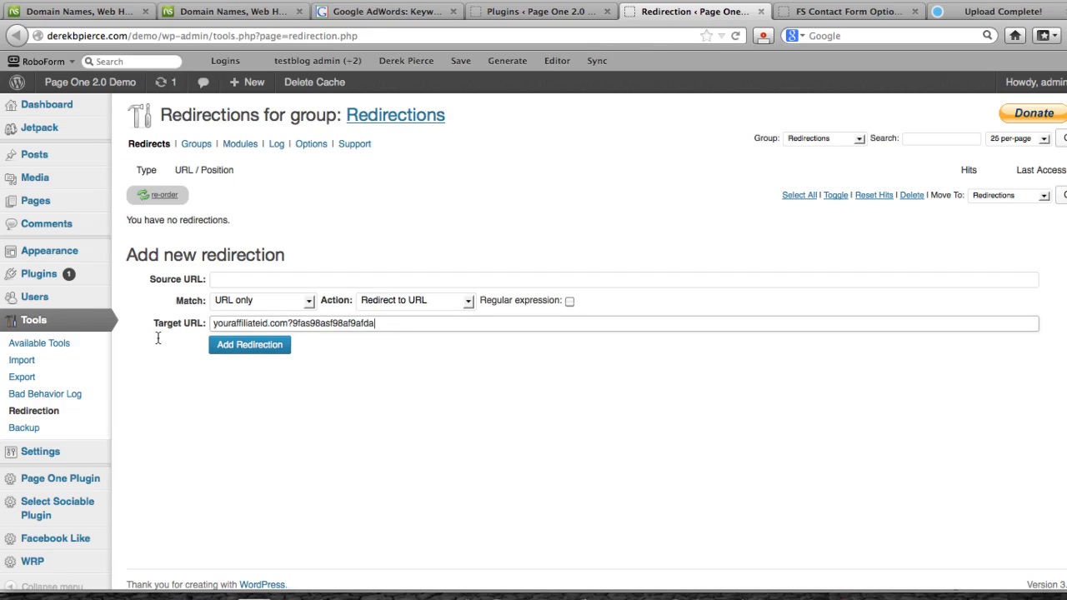
pyautogui.press('super+a')
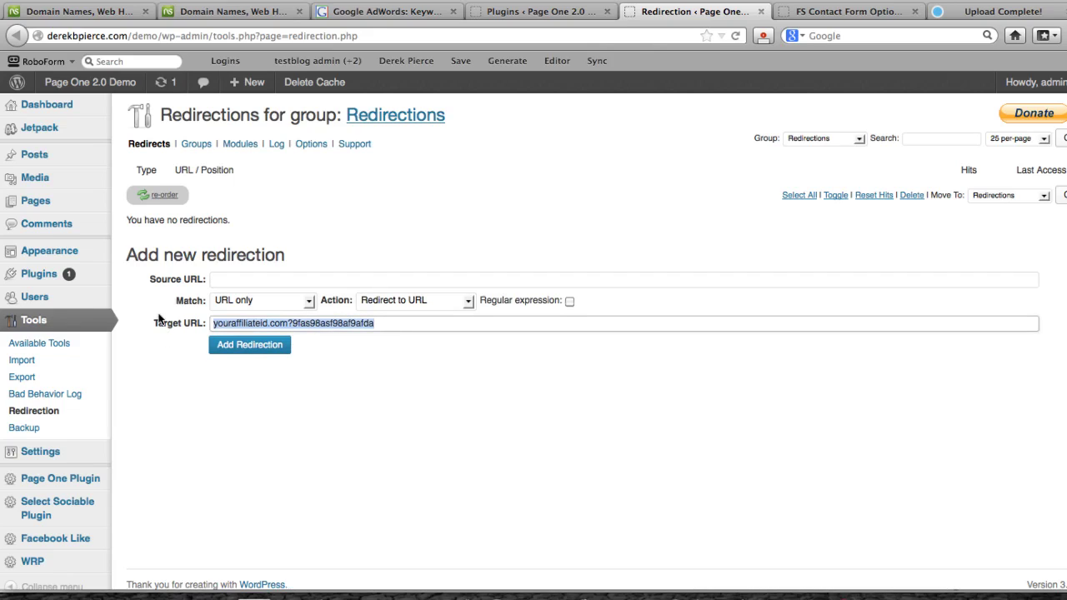
pyautogui.write('http://')
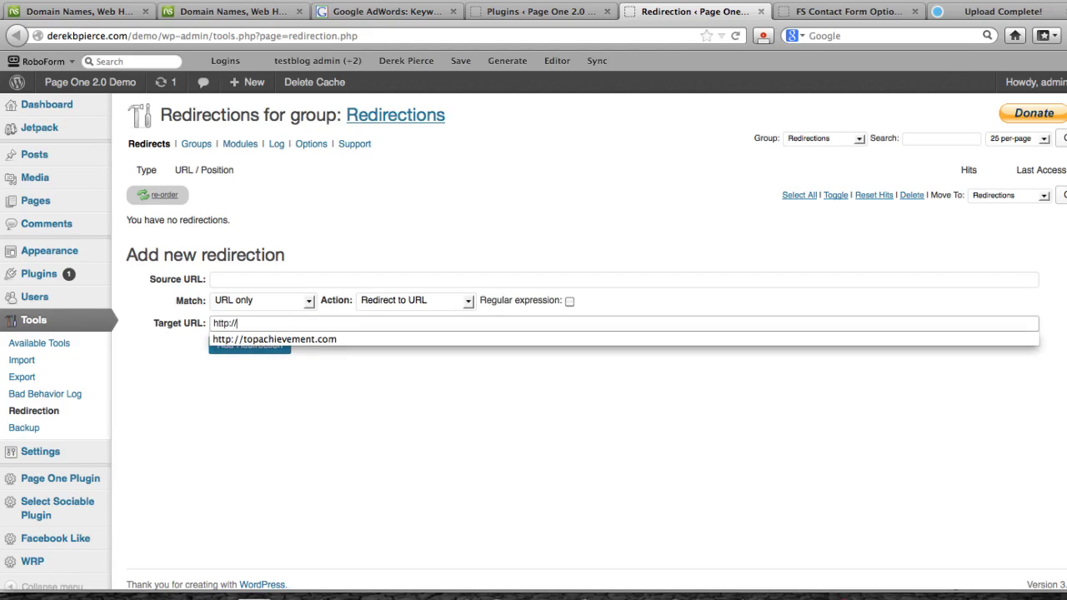
pyautogui.write('pageoneplugi')
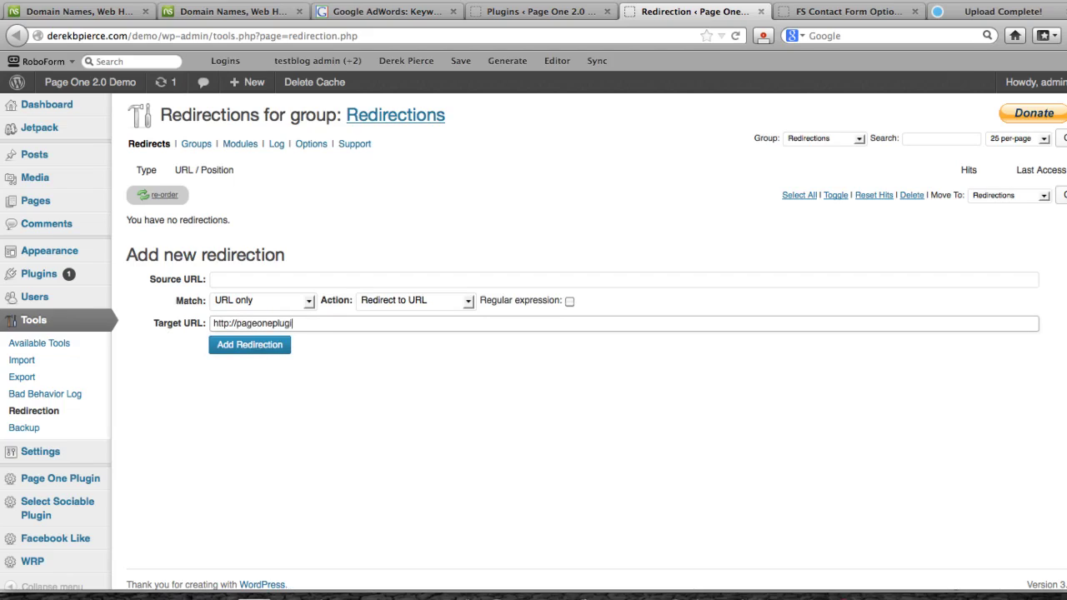
pyautogui.write('n.com?afid=999asfasfahfa')
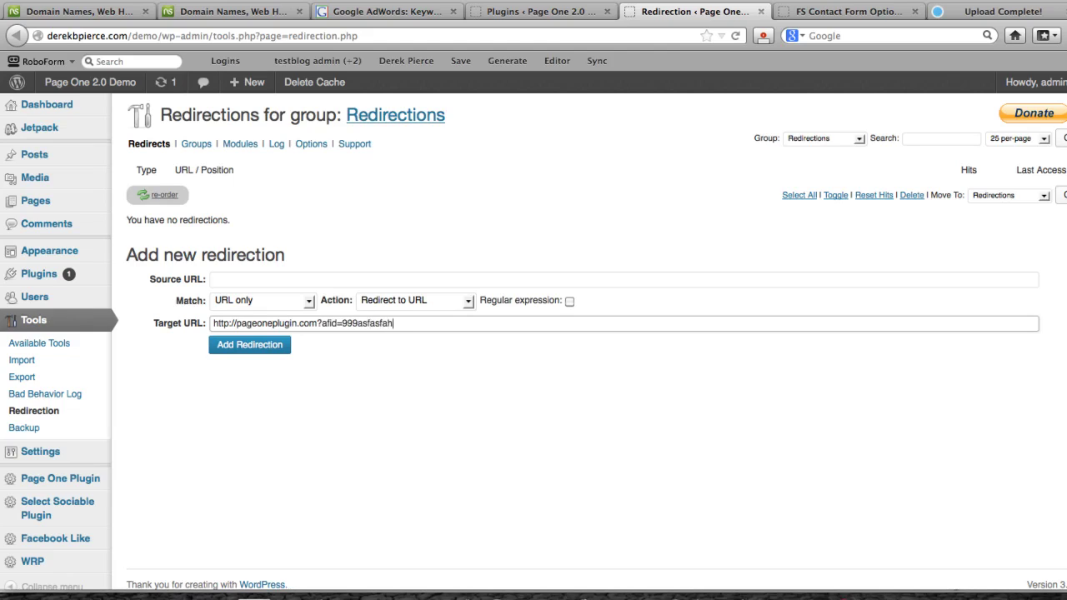
# - Set the Source URL to pageoneplugin, add the redirection, and highlight the affiliate part of its Target URL
pyautogui.click(236, 279)
pyautogui.write('pa')
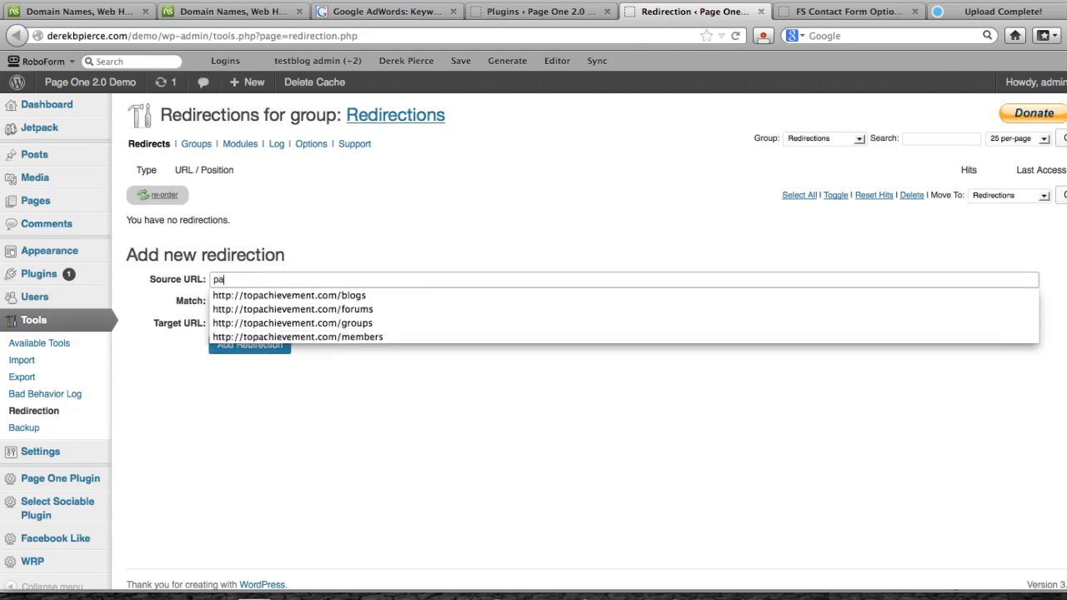
pyautogui.write('geoneplugin')
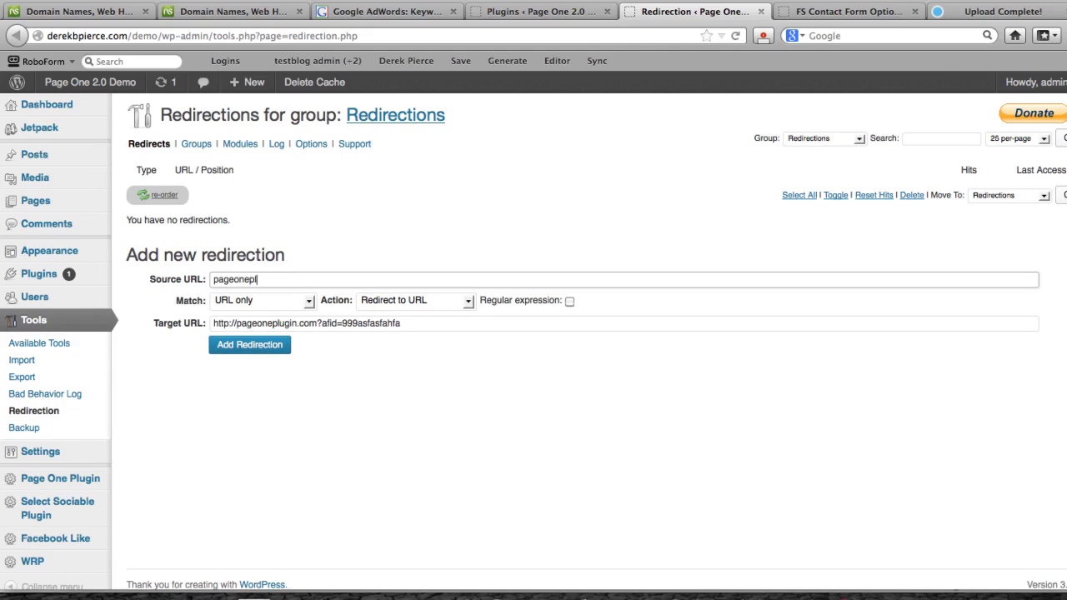
pyautogui.click(254, 348)
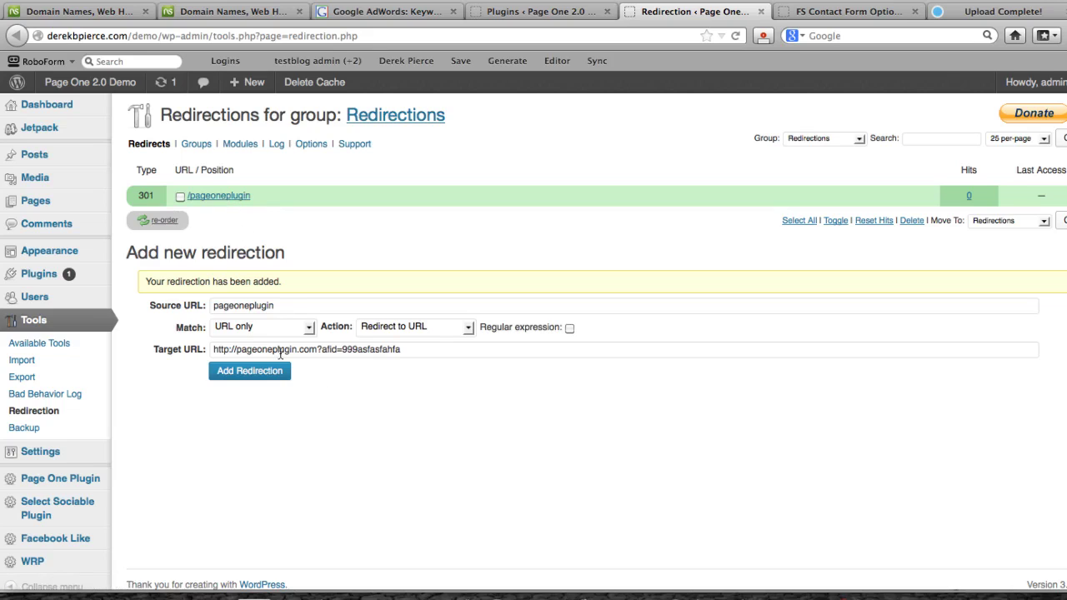
pyautogui.moveTo(279, 351); pyautogui.dragTo(400, 351)
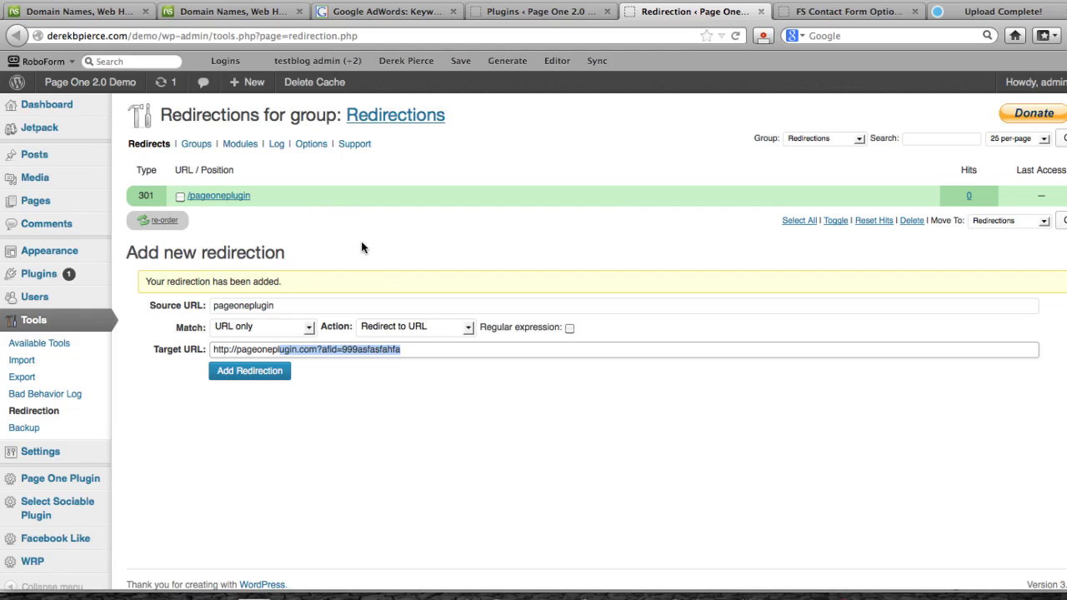
# - Visit the demo site, open the "electric bbq grill review 3000" post, and examine the Sociable share buttons below its content
pyautogui.click(542, 12)
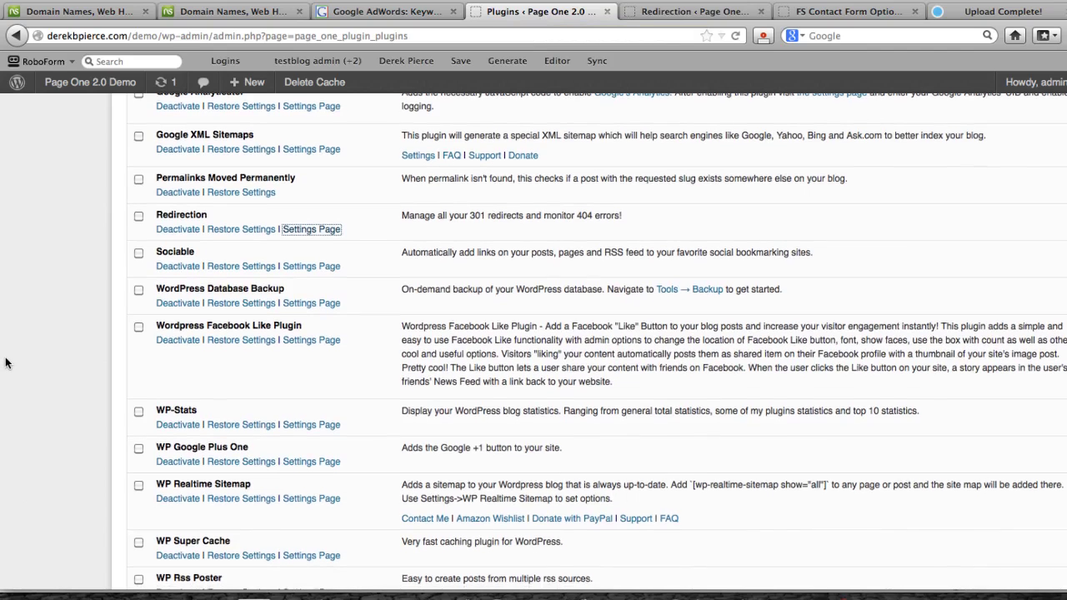
pyautogui.scroll(-1, 9, 360)
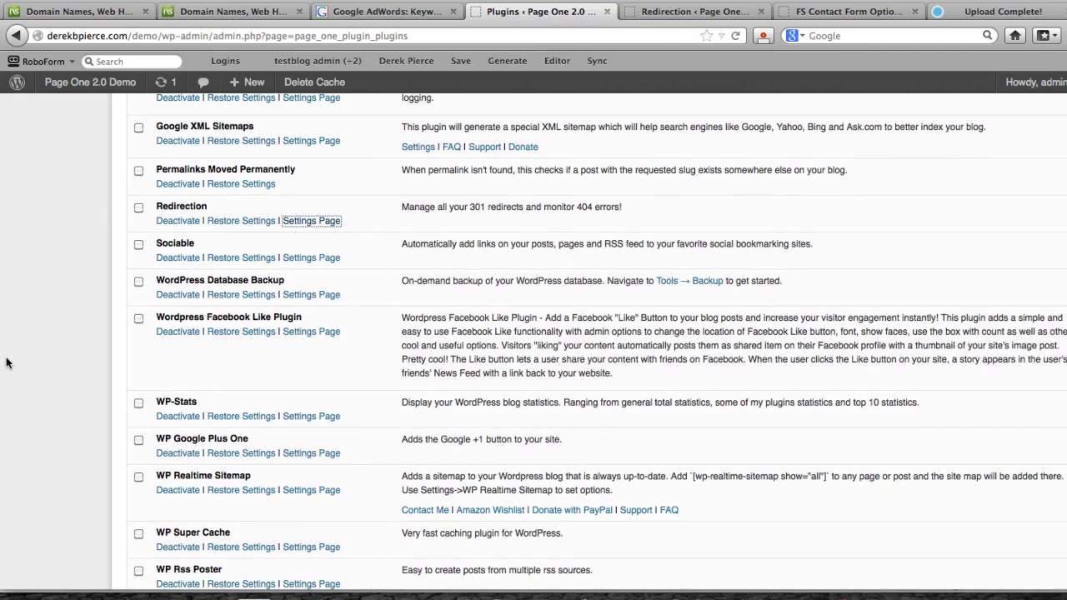
pyautogui.click(679, 12)
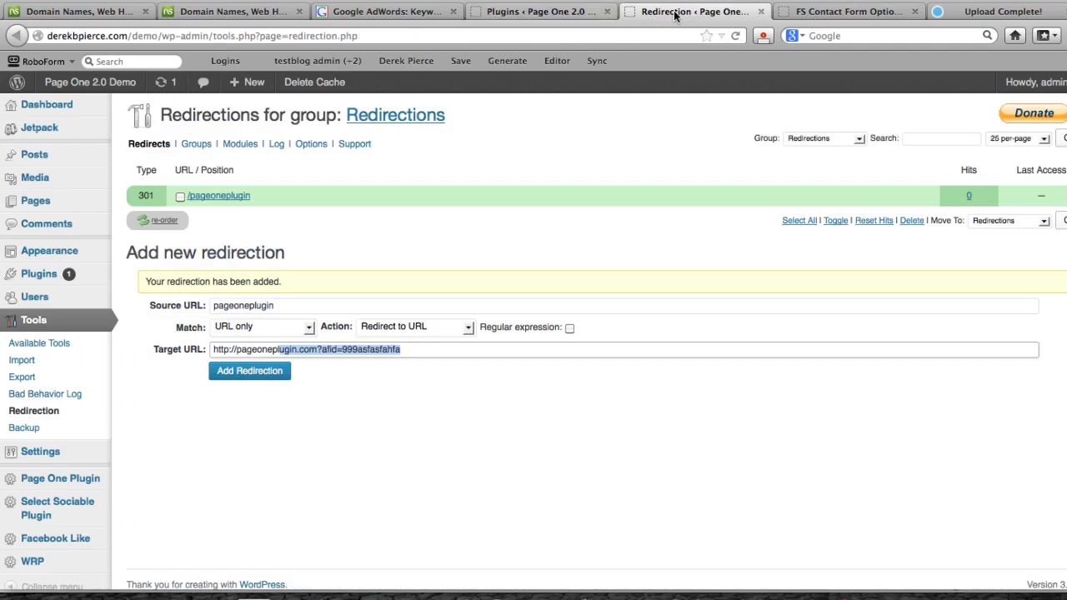
pyautogui.click(105, 87)
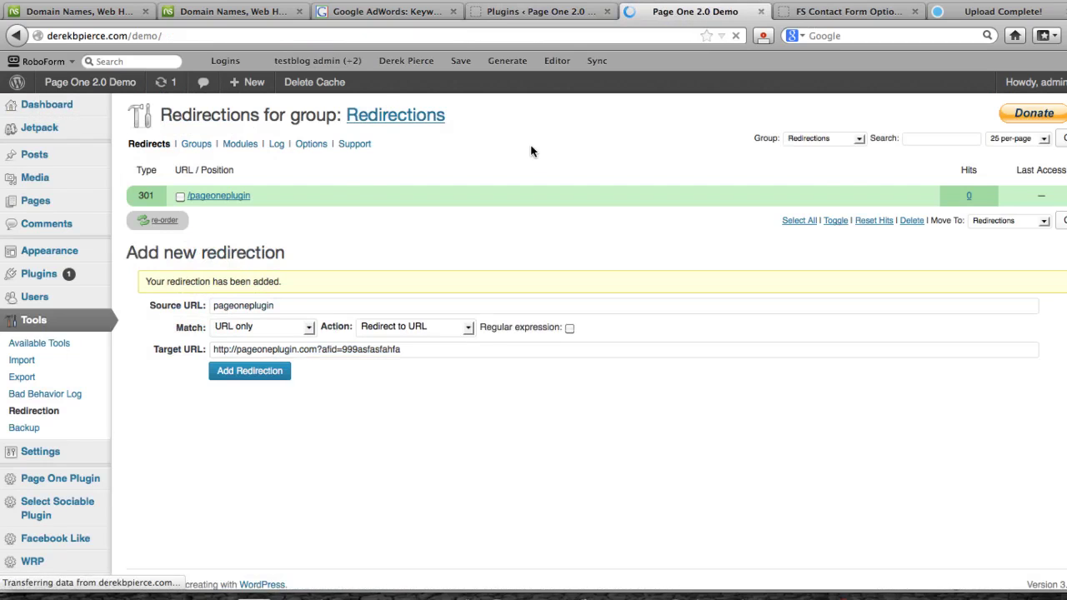
pyautogui.scroll(-5, 330, 167)
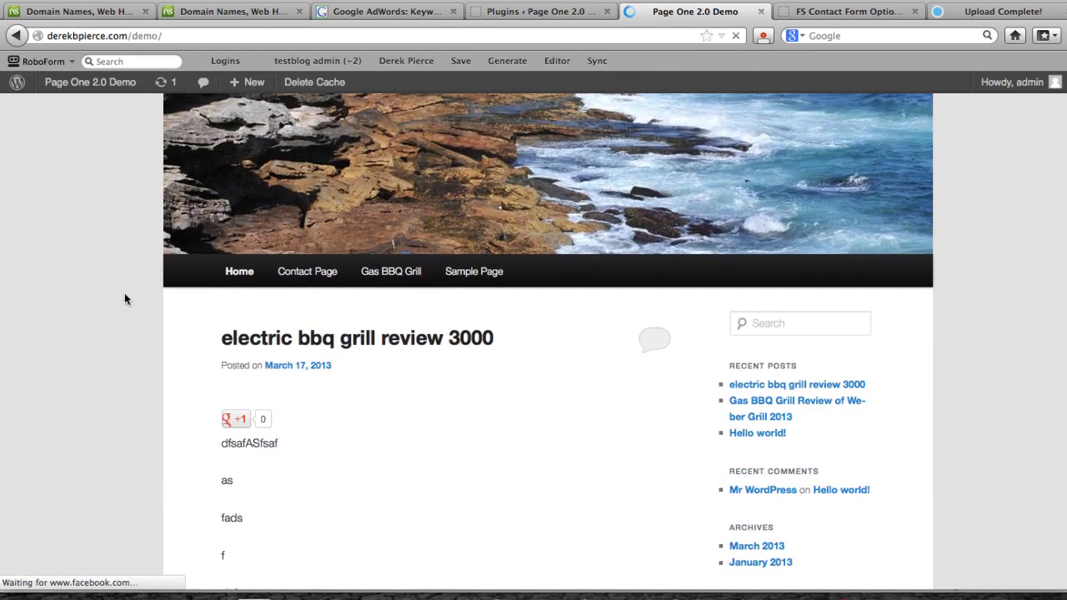
pyautogui.click(308, 338)
pyautogui.scroll(-3, 31, 288)
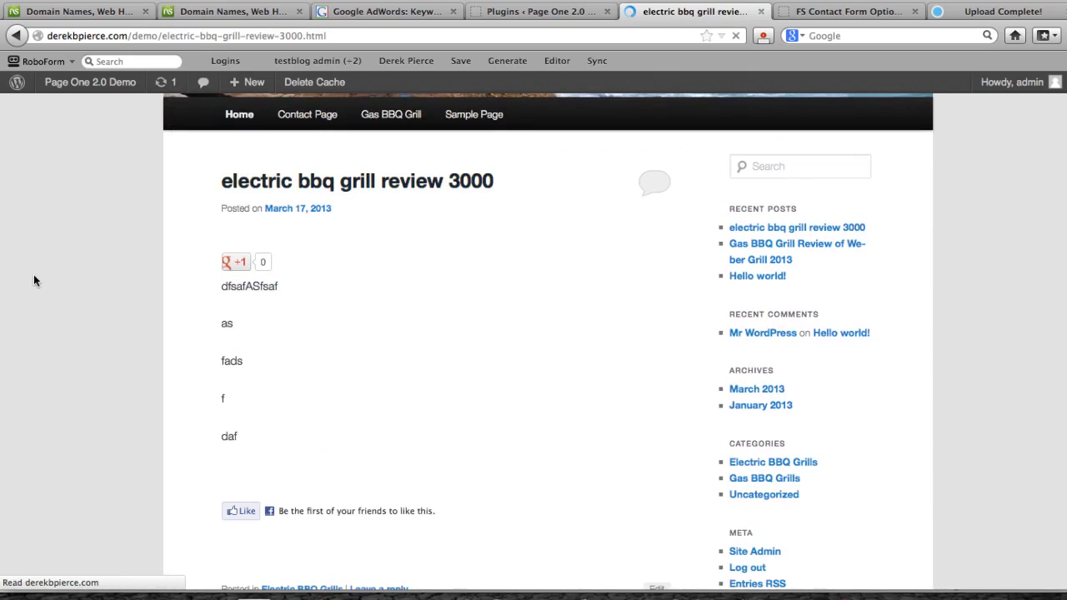
pyautogui.scroll(-10, 46, 291)
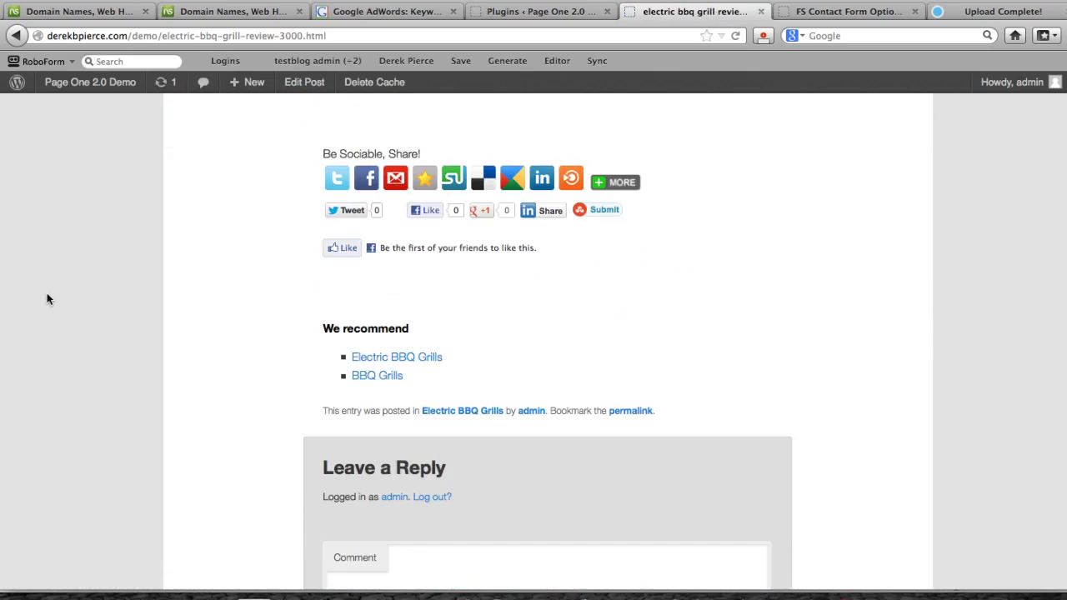
pyautogui.scroll(2, 116, 286)
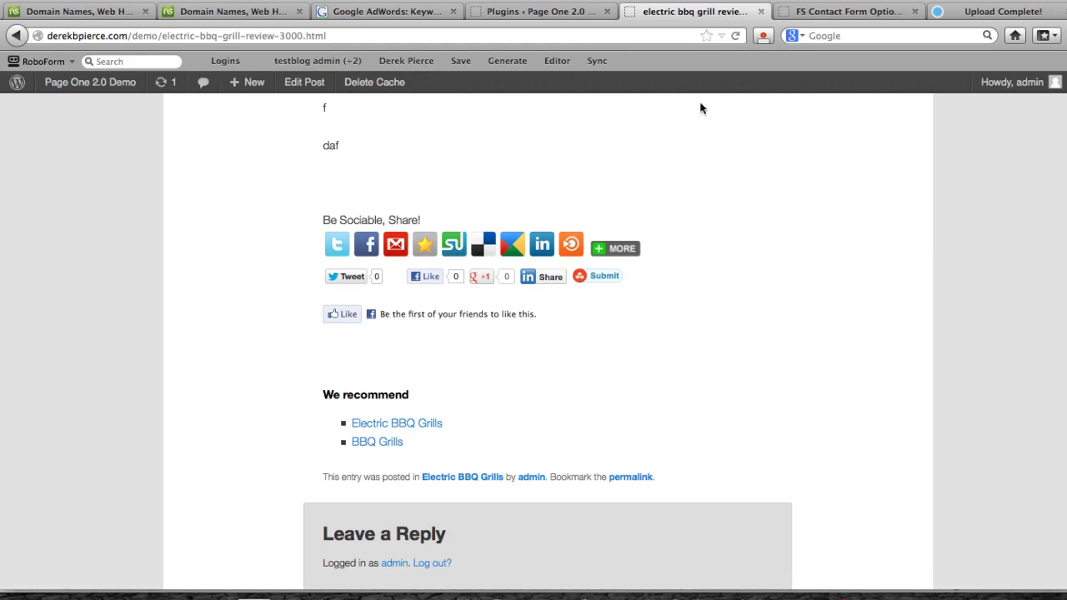
# - Return to the plugins list and review the entries from Sociable and WordPress Database Backup to the Facebook Like Plugin
pyautogui.click(541, 12)
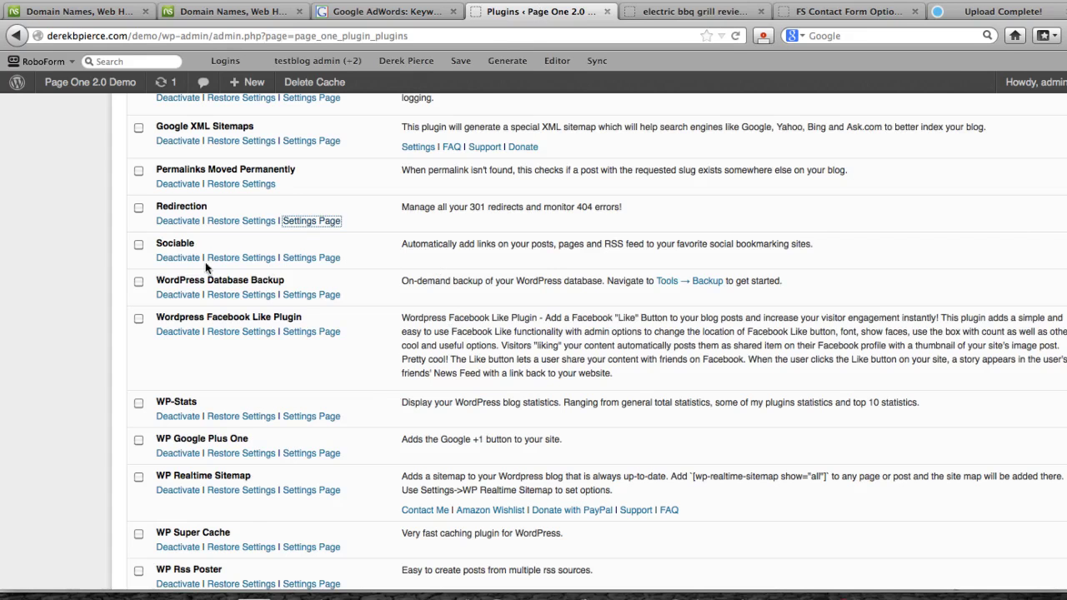
pyautogui.scroll(-2, 367, 280)
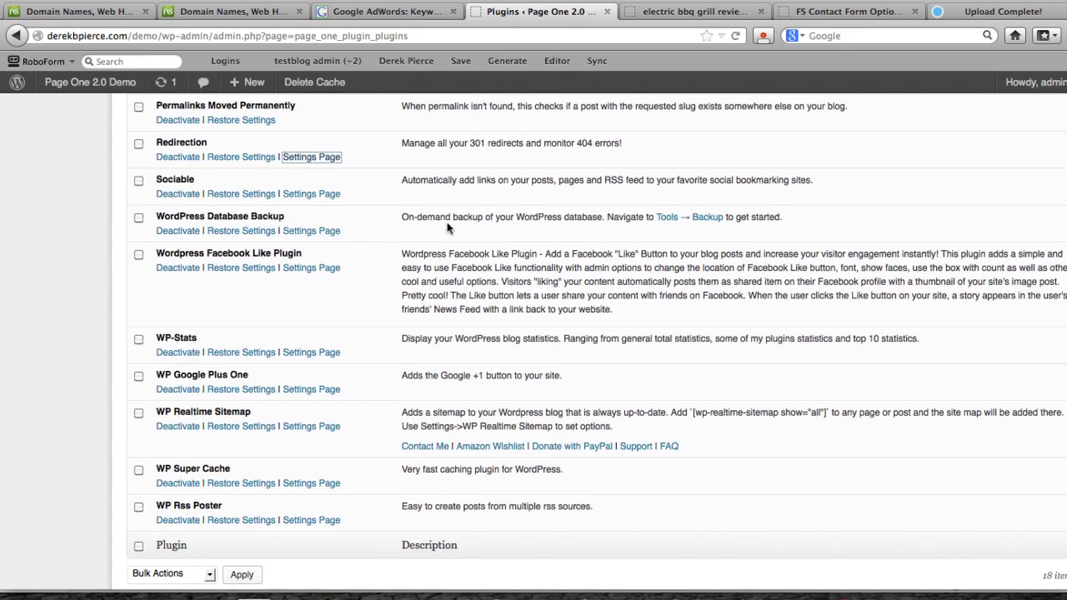
pyautogui.scroll(-3, 367, 246)
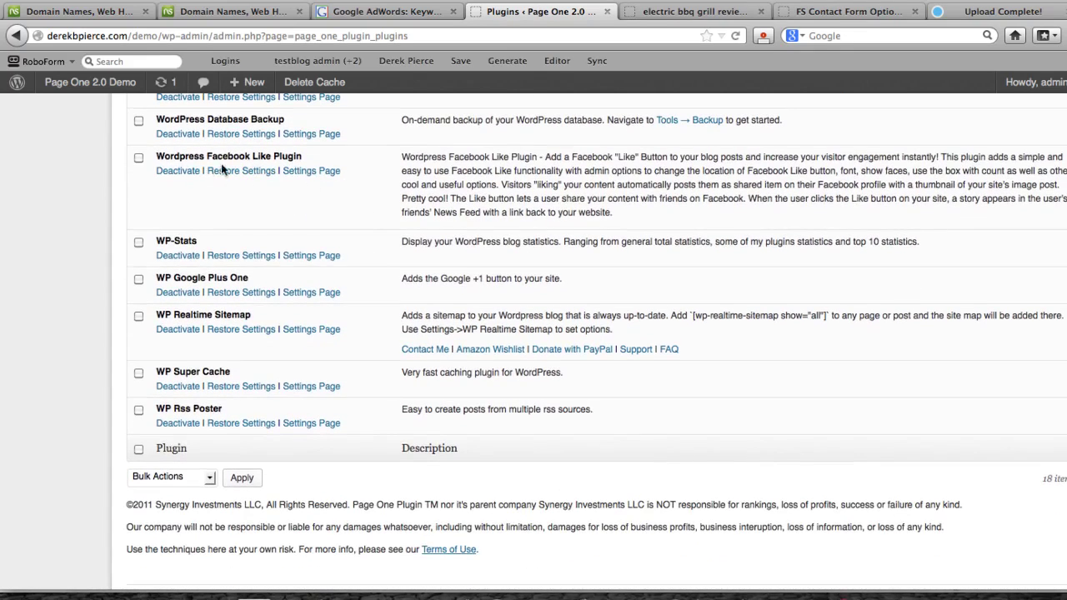
# - Examine the Facebook Like and Google +1 buttons on the electric bbq grill review post, and return to the plugins list
pyautogui.click(682, 11)
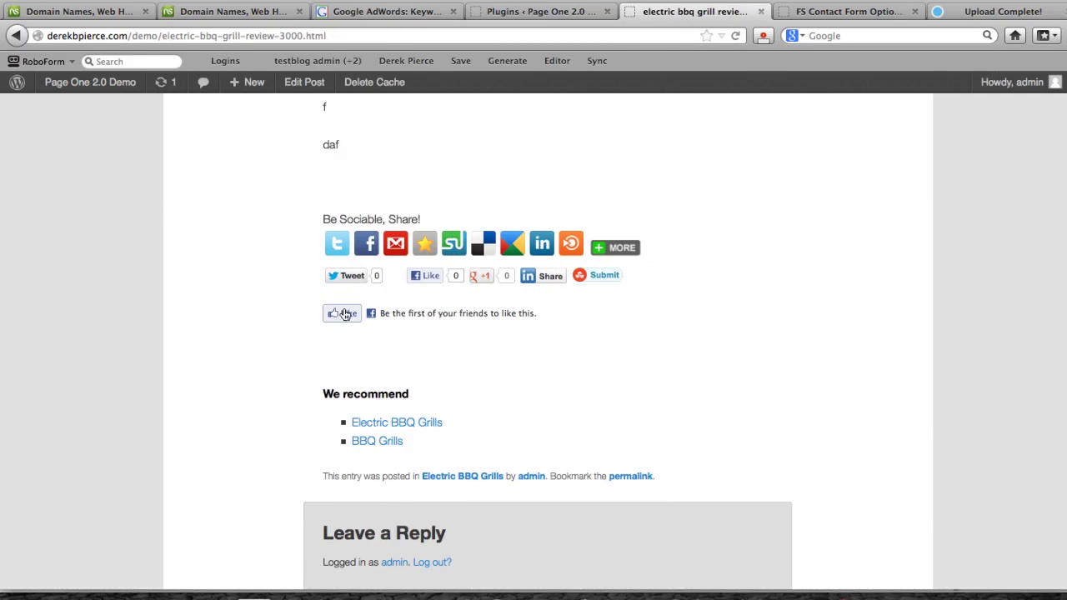
pyautogui.scroll(10, 326, 312)
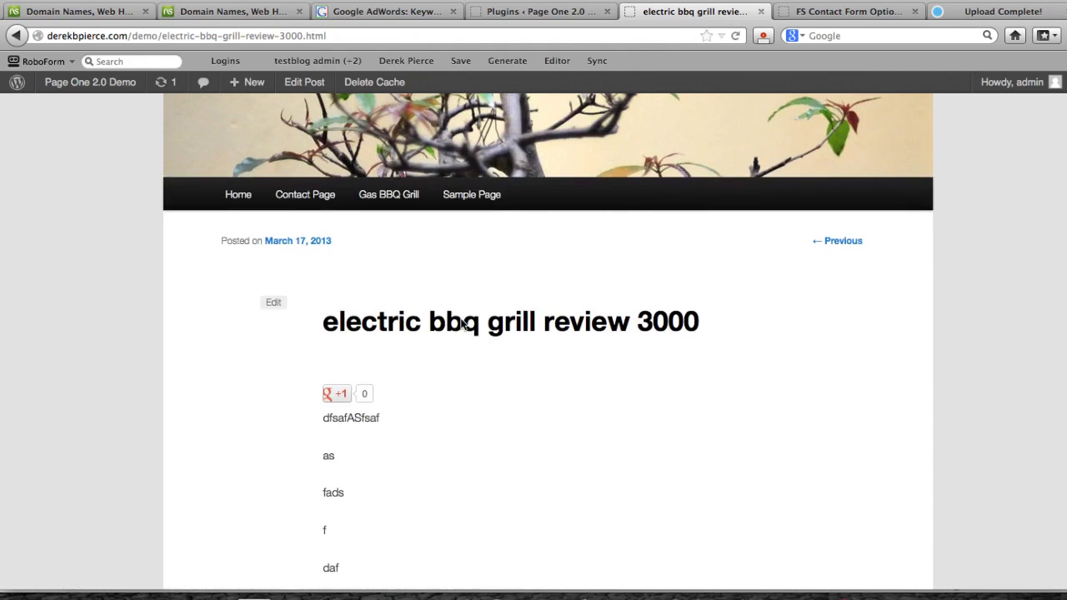
pyautogui.click(584, 12)
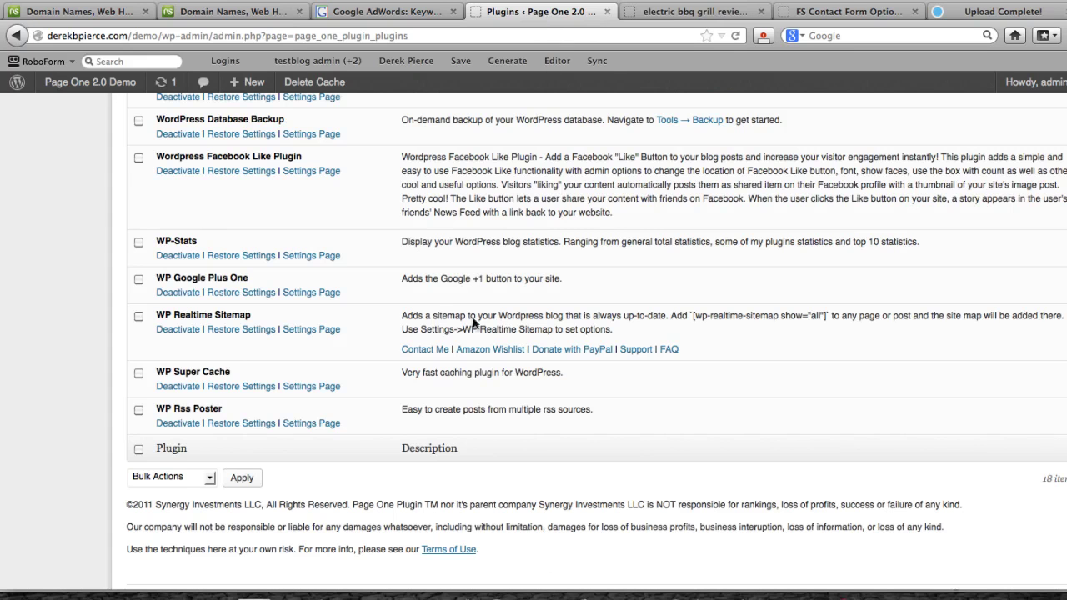
# - Open the Wordpress Facebook Like Plugin's settings page separately, review its button placement, layout, size and Send button options, and close it
pyautogui.rightClick(326, 175)
pyautogui.click(343, 182)
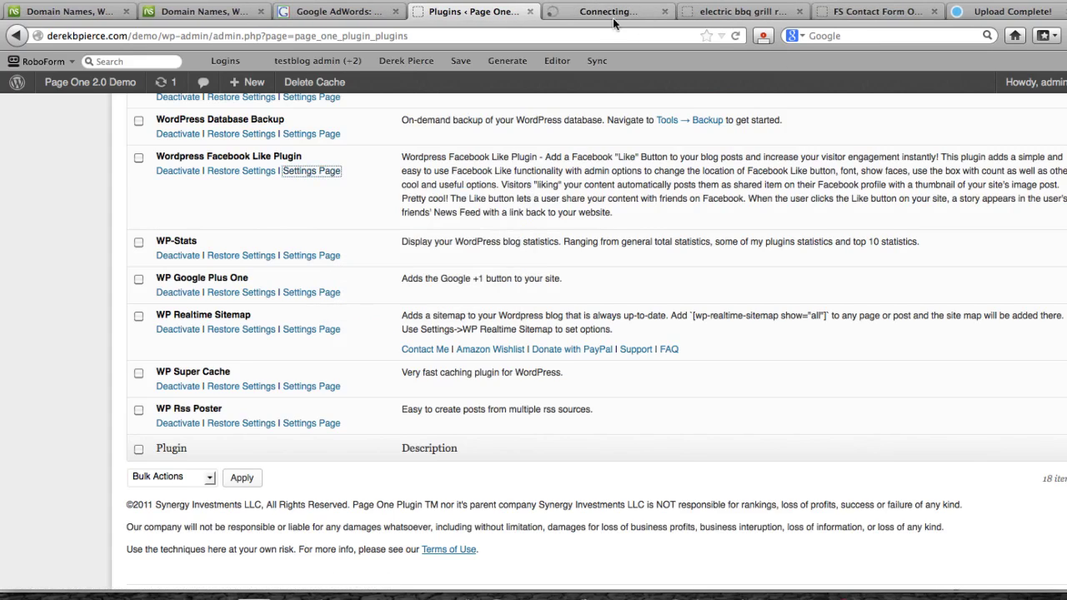
pyautogui.click(611, 15)
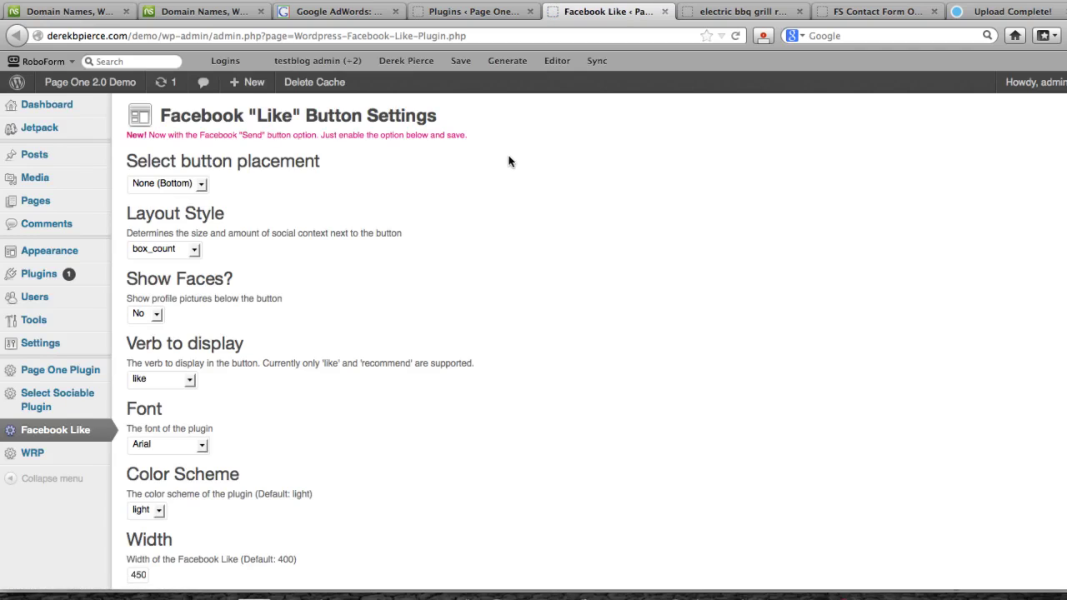
pyautogui.scroll(-3, 361, 257)
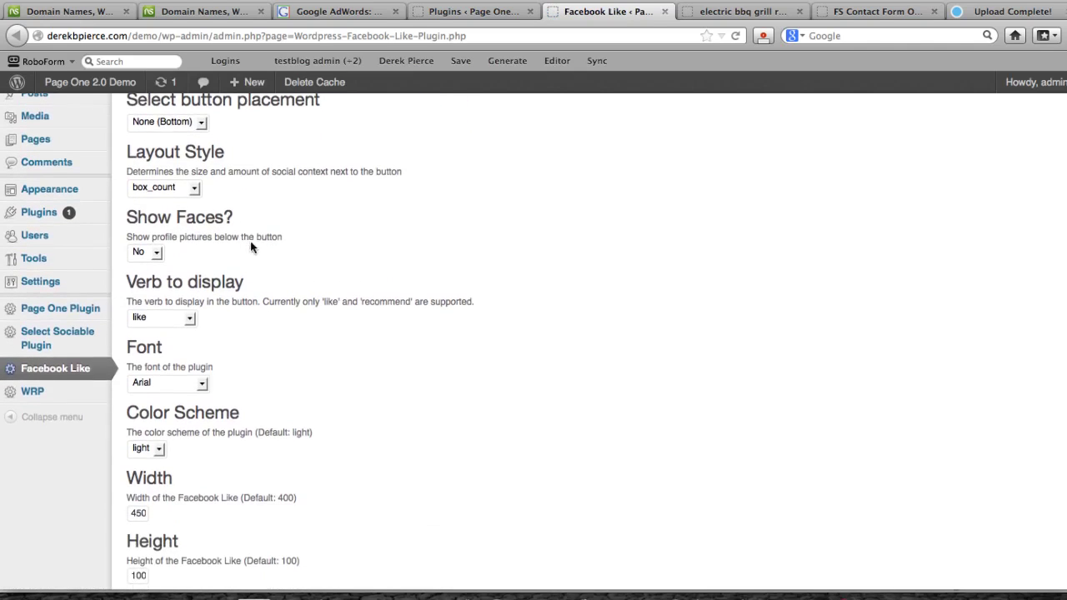
pyautogui.scroll(-4, 375, 274)
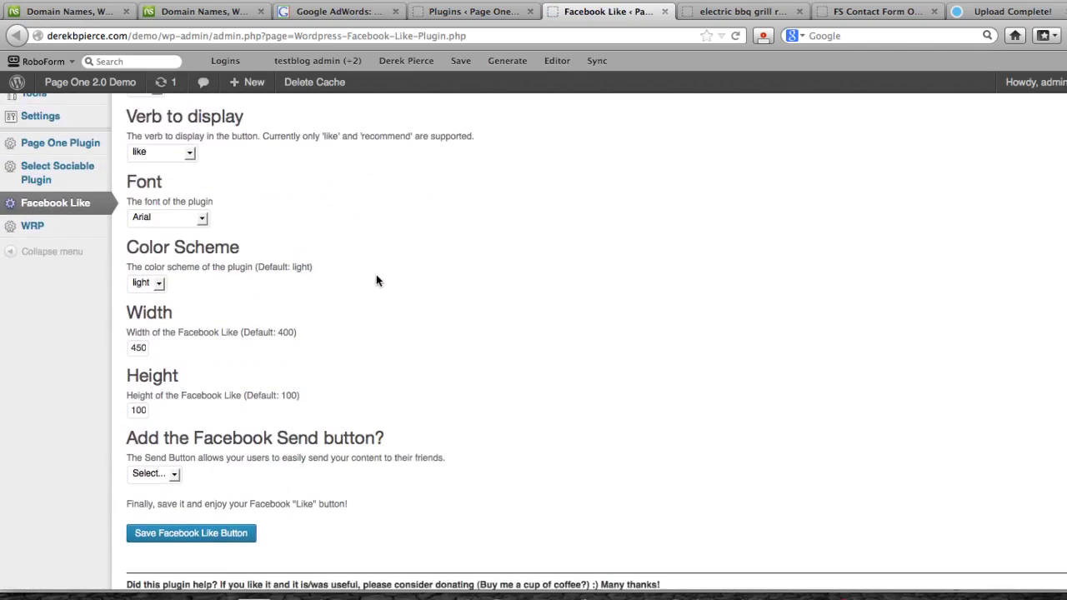
pyautogui.scroll(-3, 463, 315)
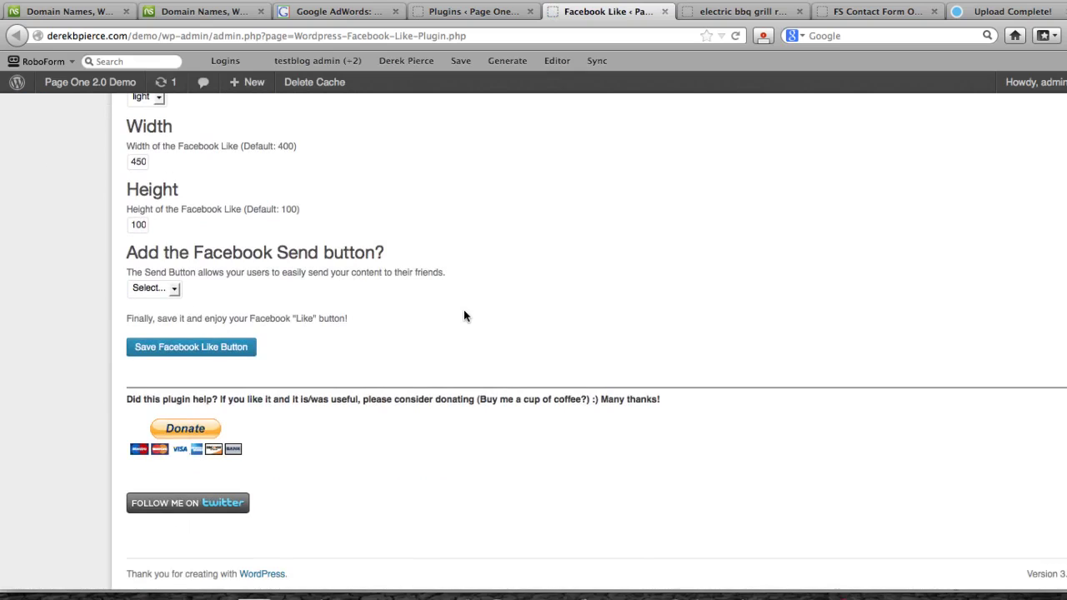
pyautogui.scroll(10, 465, 313)
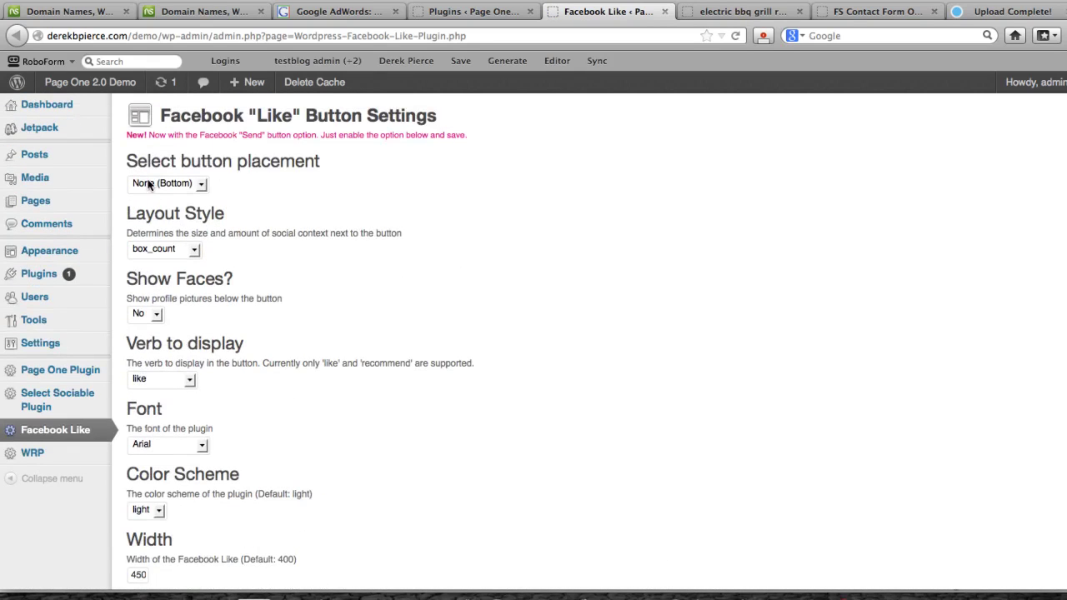
pyautogui.click(665, 11)
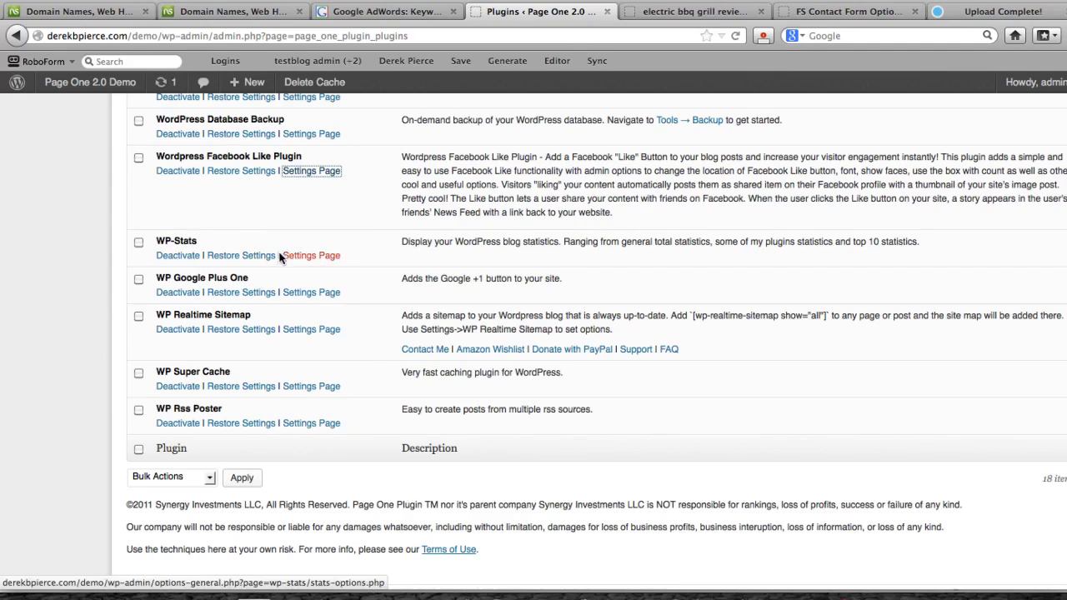
# - Open the WP-Stats settings page separately, review its Stats URL, most limit and types of stats to display, and return to the plugins list
pyautogui.rightClick(322, 260)
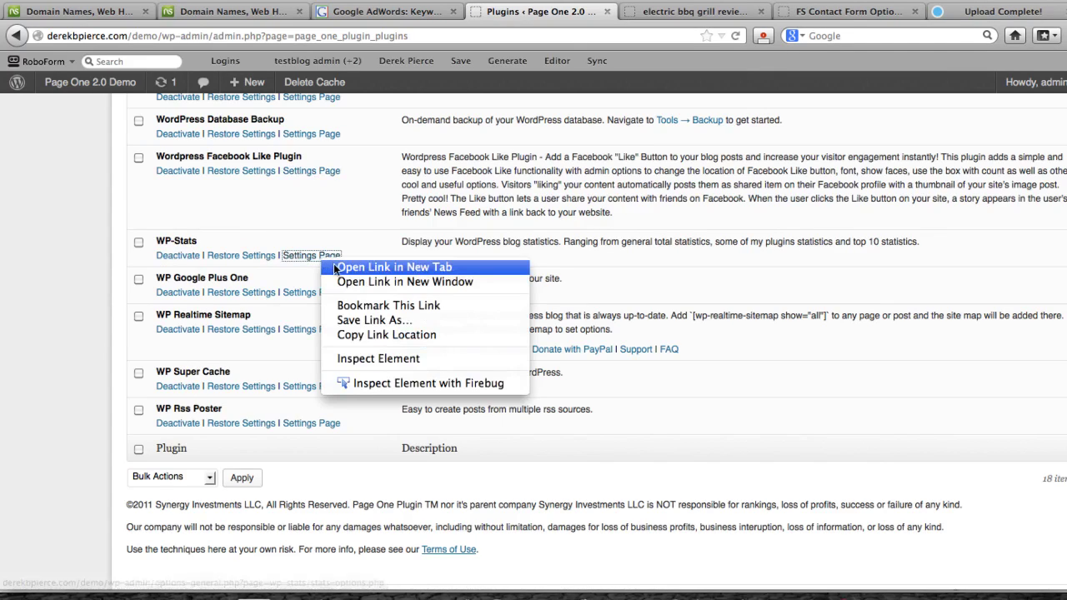
pyautogui.click(335, 267)
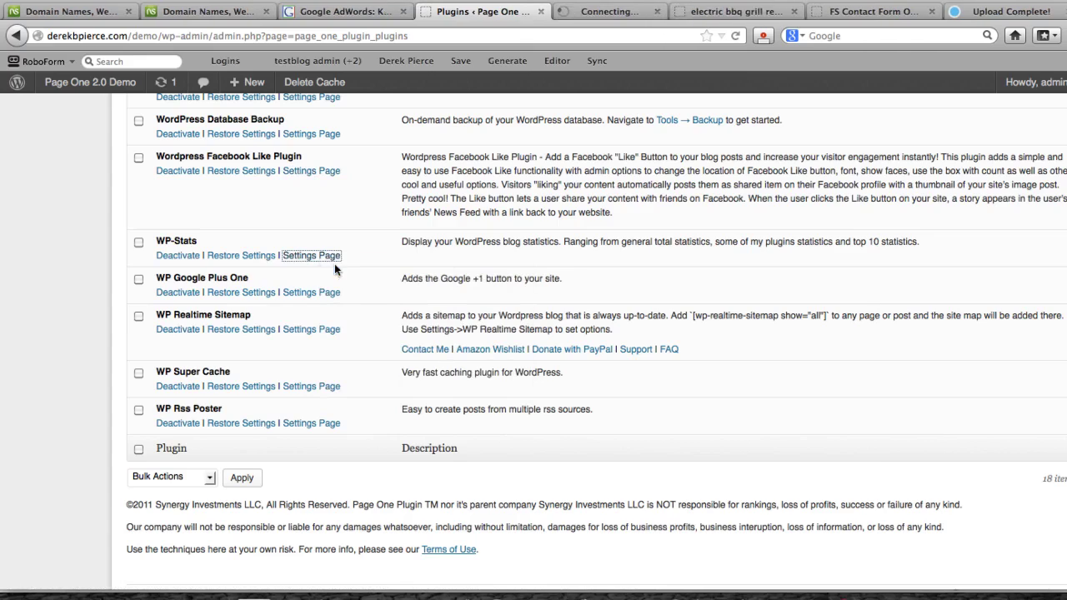
pyautogui.click(573, 15)
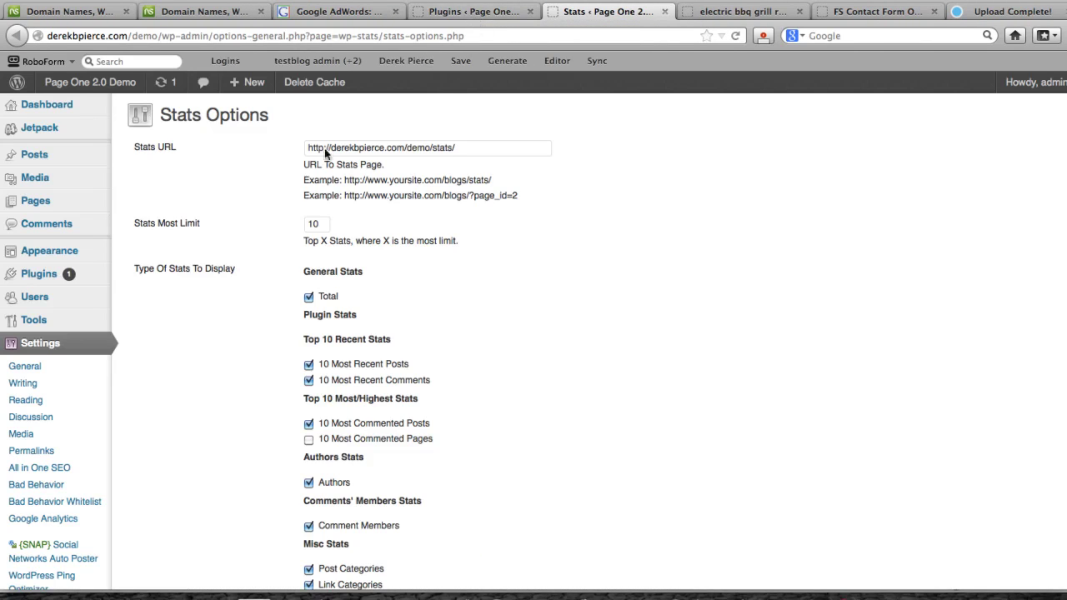
pyautogui.scroll(-1, 231, 190)
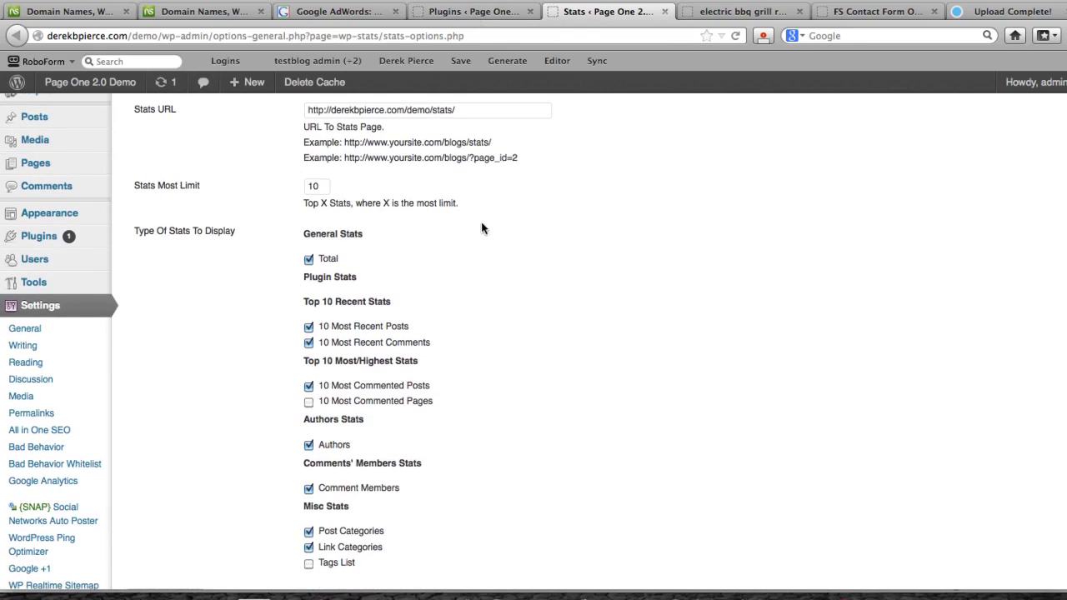
pyautogui.scroll(-1, 462, 271)
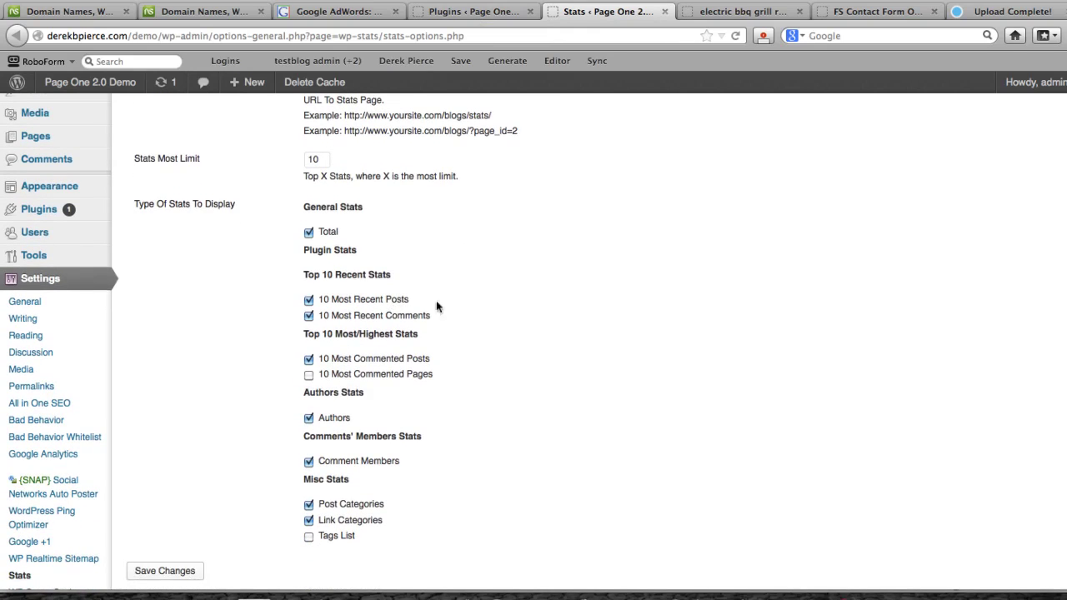
pyautogui.scroll(-2, 486, 305)
pyautogui.scroll(-5, 492, 308)
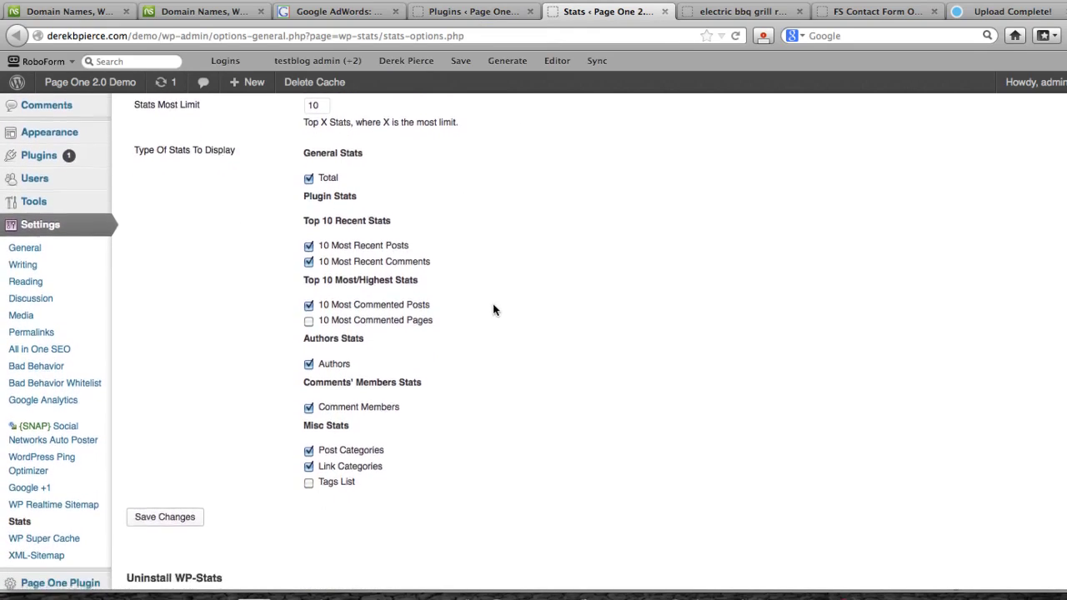
pyautogui.scroll(10, 488, 357)
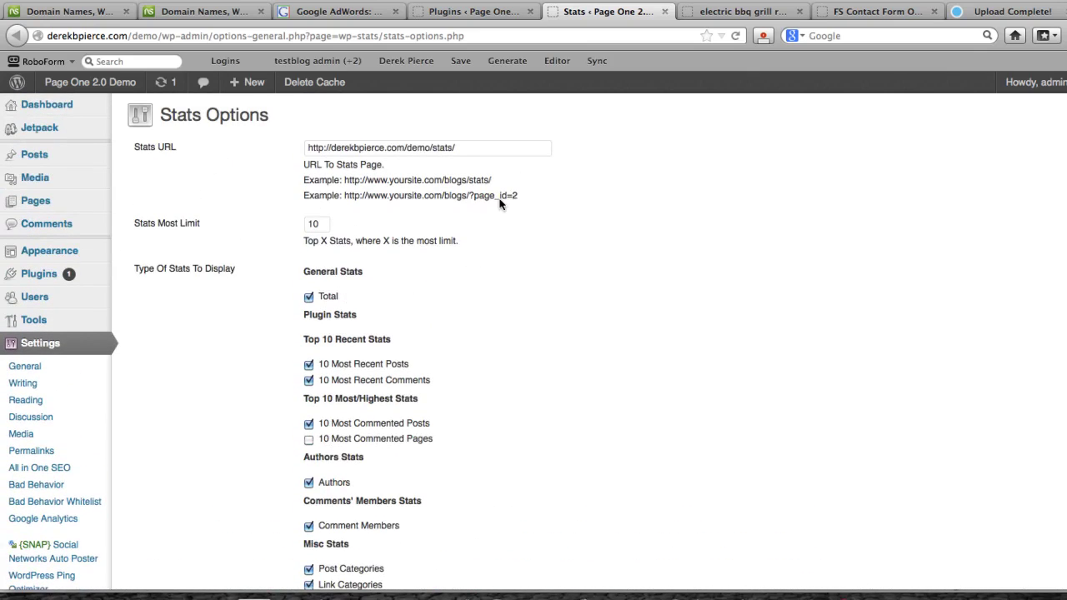
pyautogui.click(479, 15)
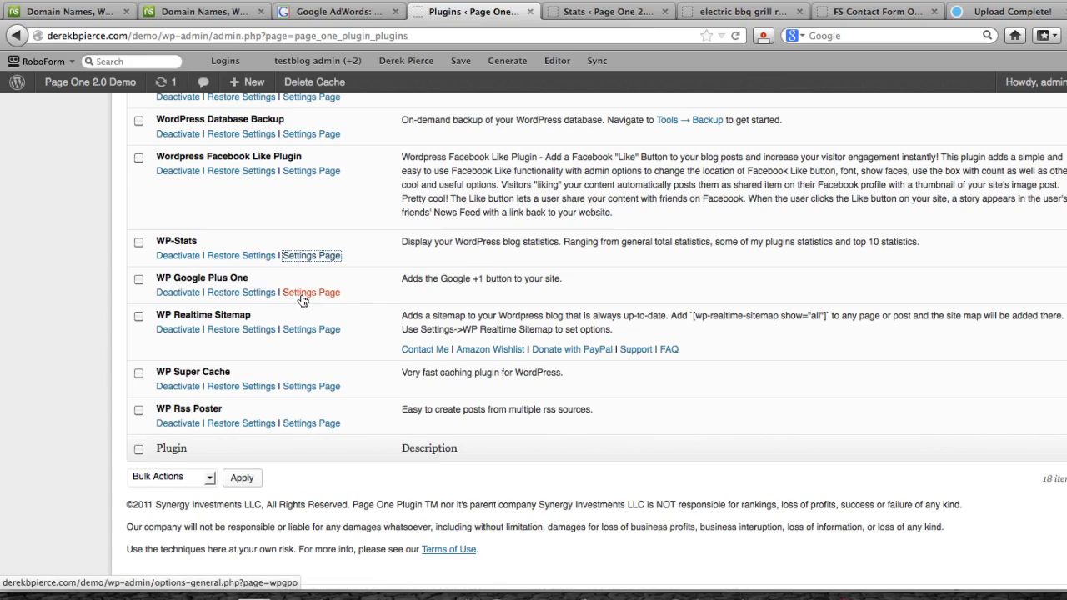
# - Examine the Google +1 button above the electric bbq grill review post's content, and return to the plugins list
pyautogui.click(725, 15)
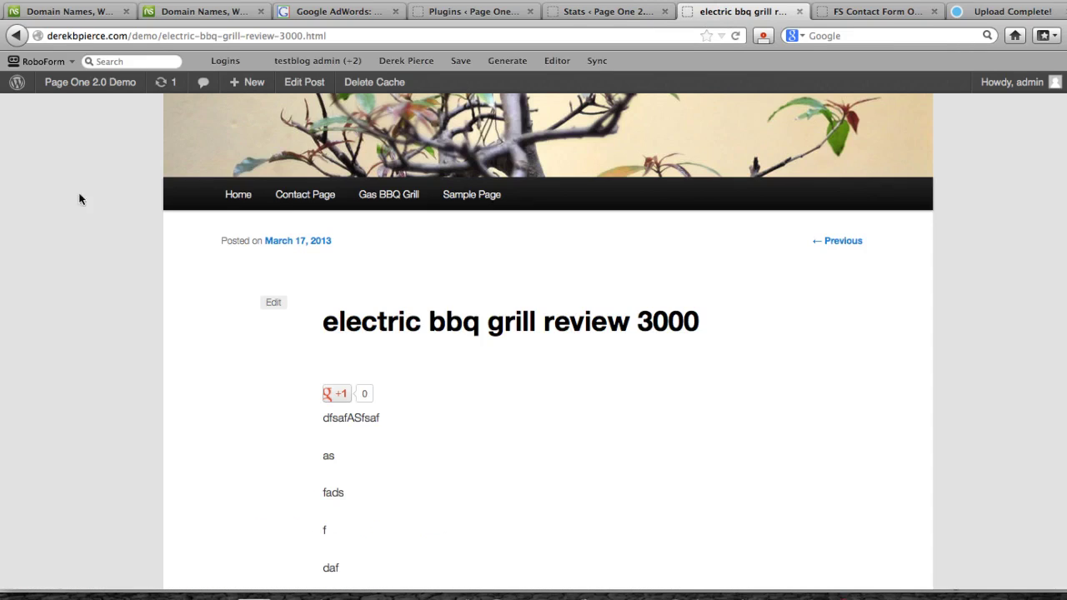
pyautogui.scroll(-4, 64, 231)
pyautogui.moveTo(334, 238)
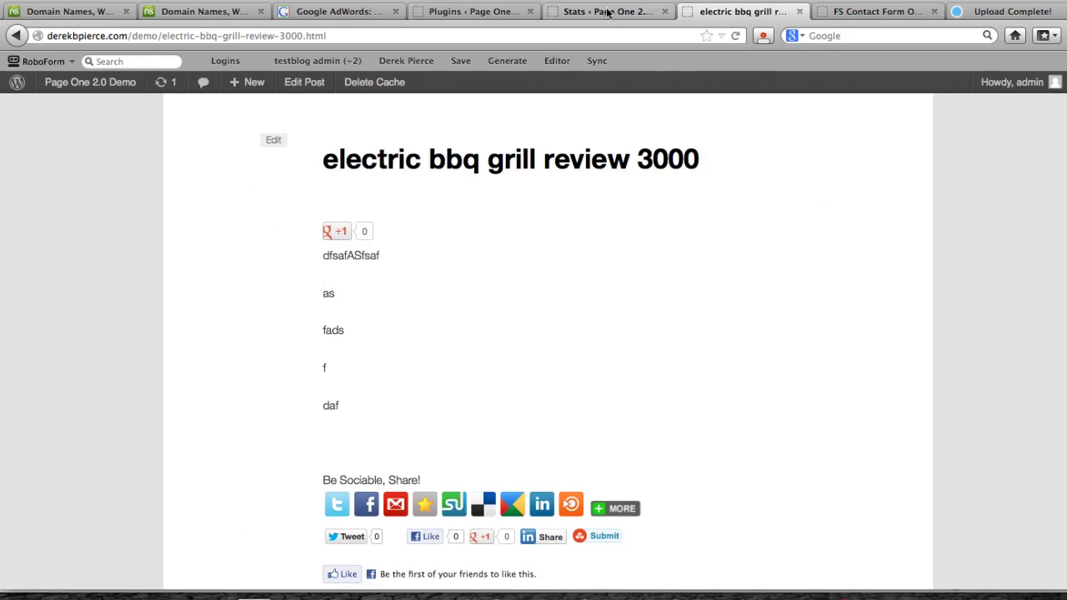
pyautogui.click(459, 13)
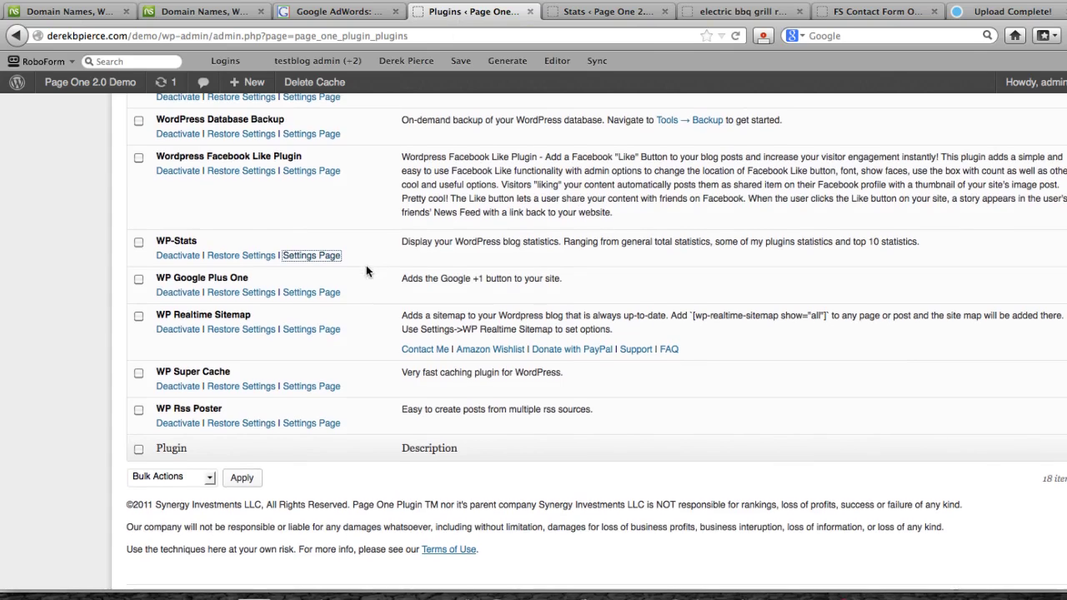
# - Copy the shortcode [wp-realtime-sitemap show="all"] from the WP Realtime Sitemap plugin's description
pyautogui.scroll(-1, 365, 271)
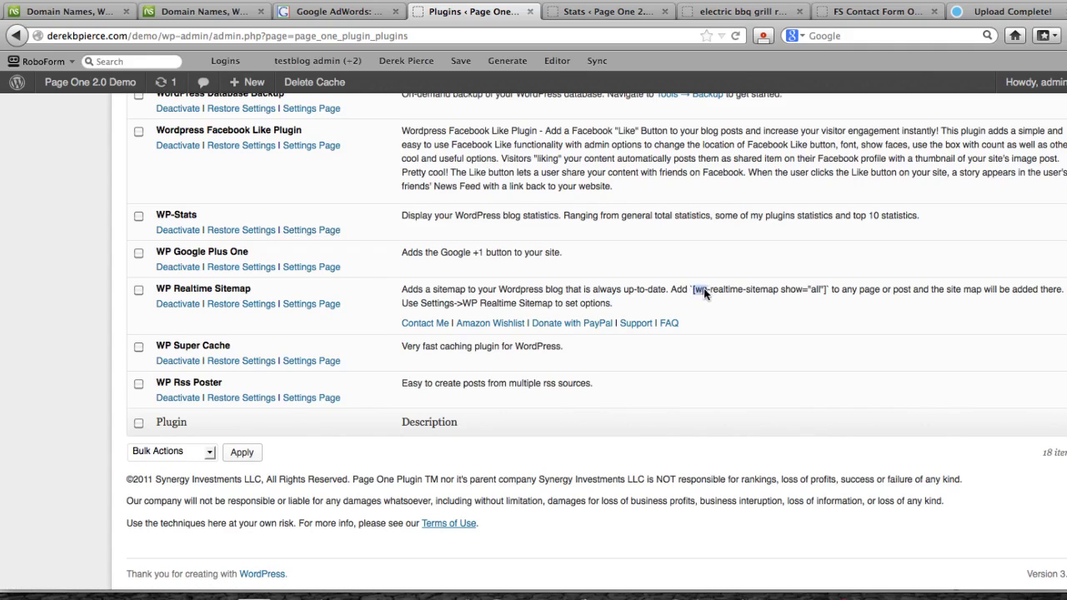
pyautogui.moveTo(693, 289); pyautogui.dragTo(823, 294)
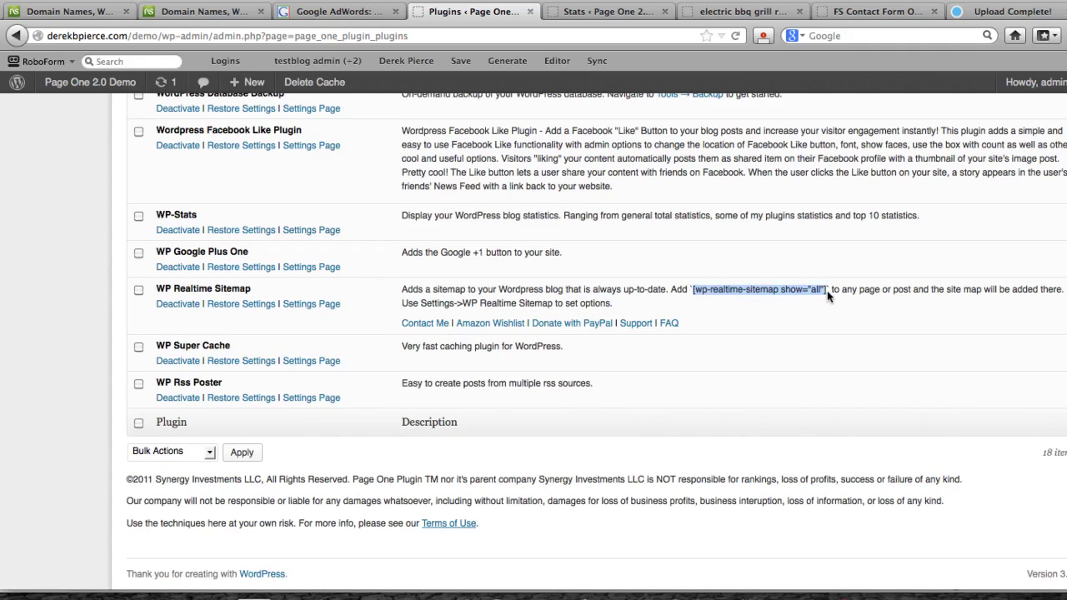
pyautogui.rightClick(790, 291)
pyautogui.click(817, 301)
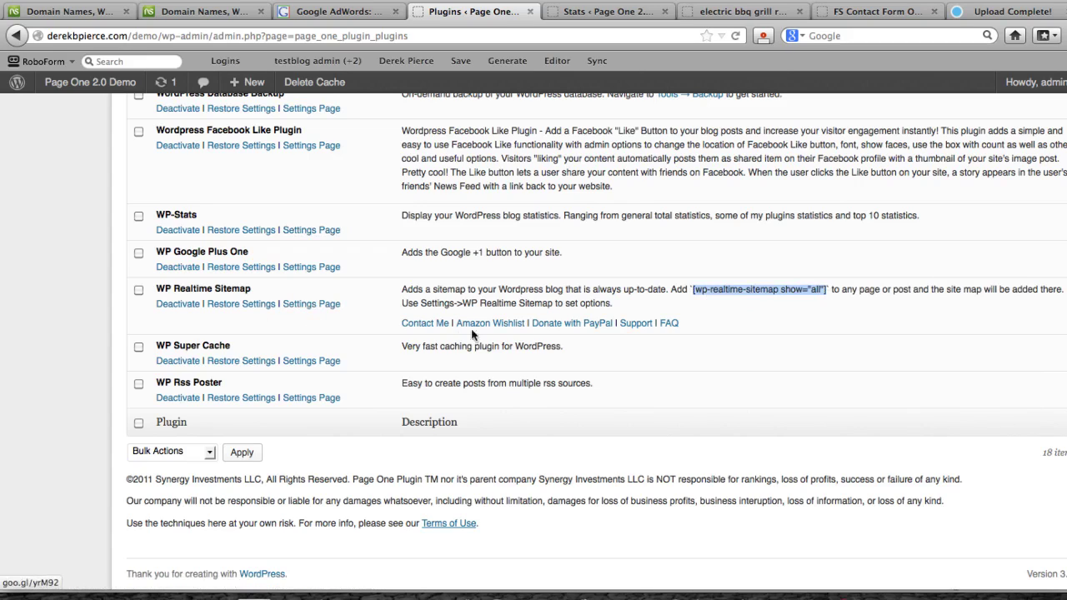
# - Return to the Stats Options page and start a new WordPress page from there
pyautogui.click(594, 12)
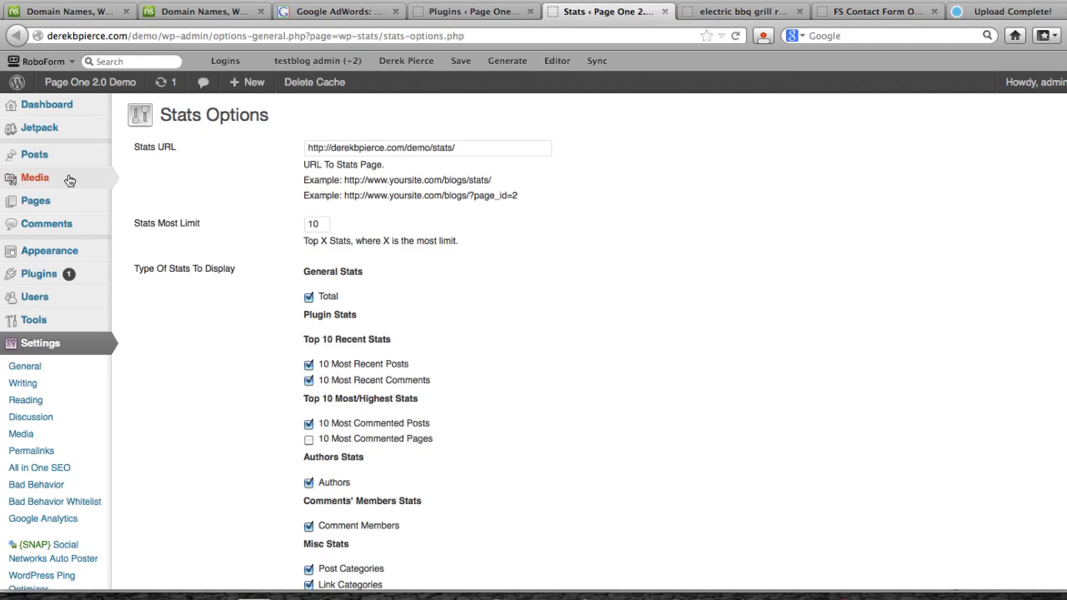
pyautogui.moveTo(38, 201)
pyautogui.click(159, 219)
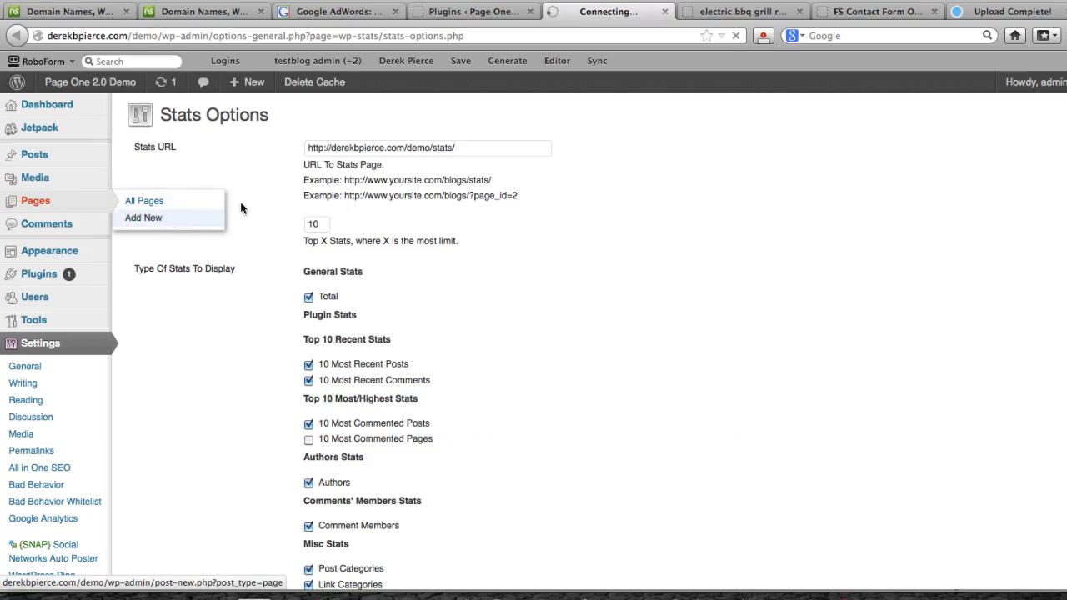
# - Compare the Google XML Sitemaps and WP Realtime Sitemap entries in the plugins list
pyautogui.click(469, 14)
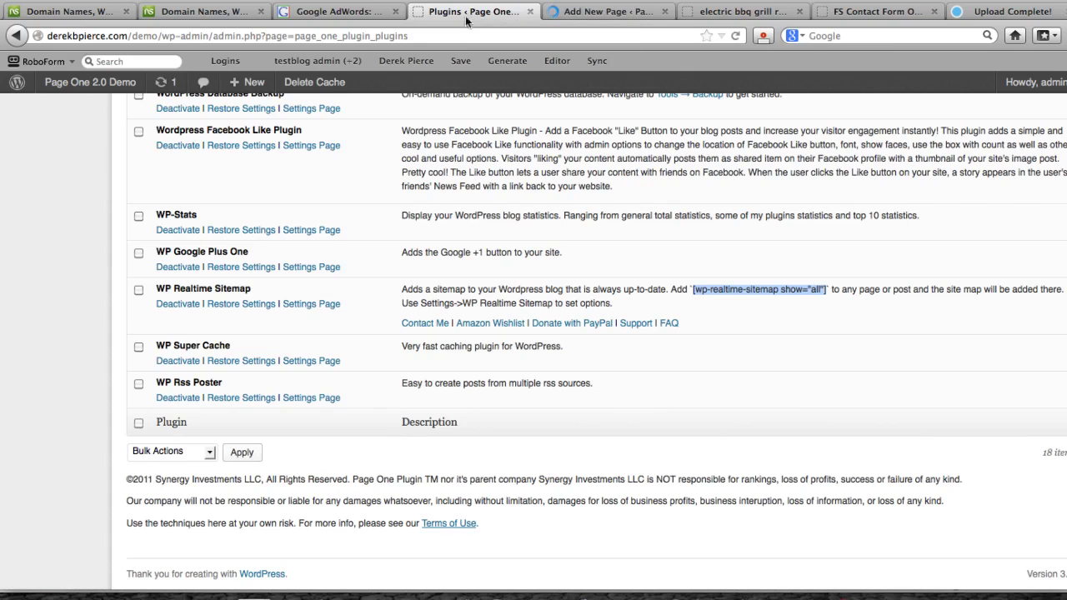
pyautogui.scroll(5, 342, 298)
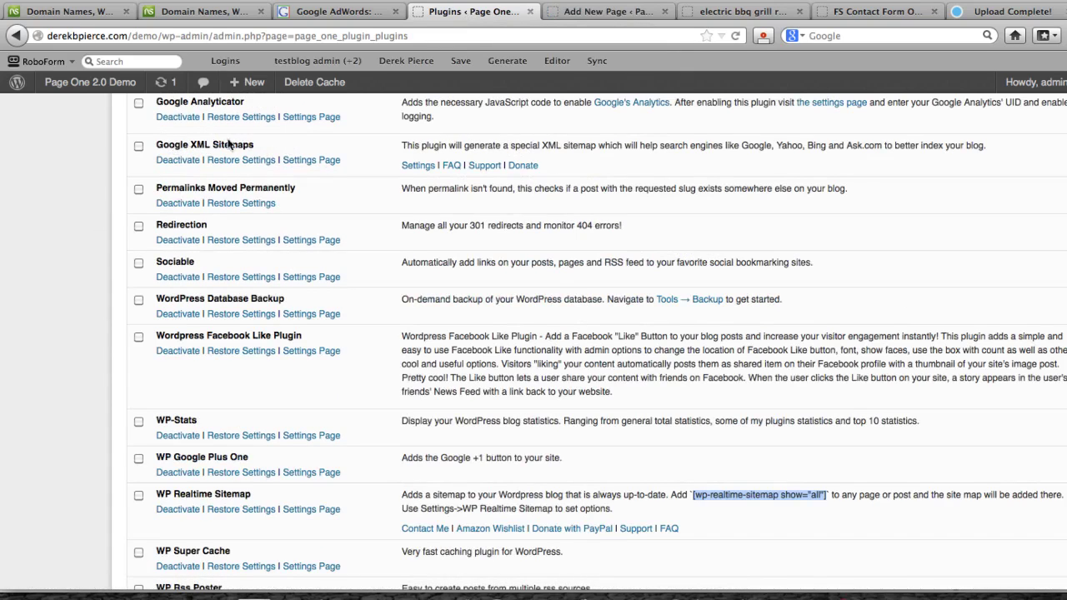
pyautogui.scroll(-5, 48, 226)
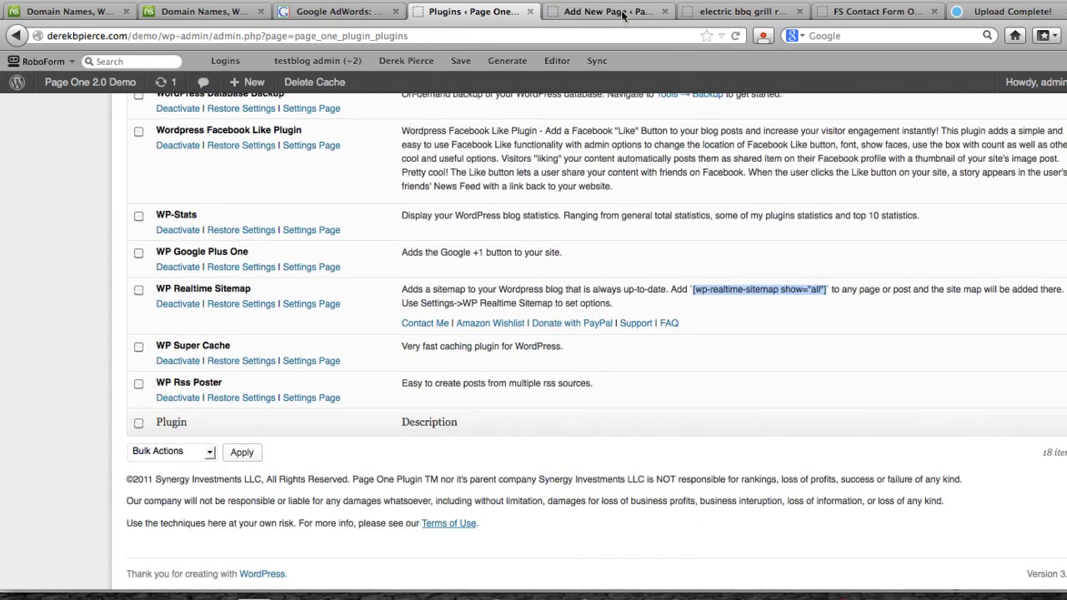
# - Title the new page Sitemap, paste the copied realtime sitemap shortcode into its body, and publish it
pyautogui.click(588, 14)
pyautogui.click(195, 147)
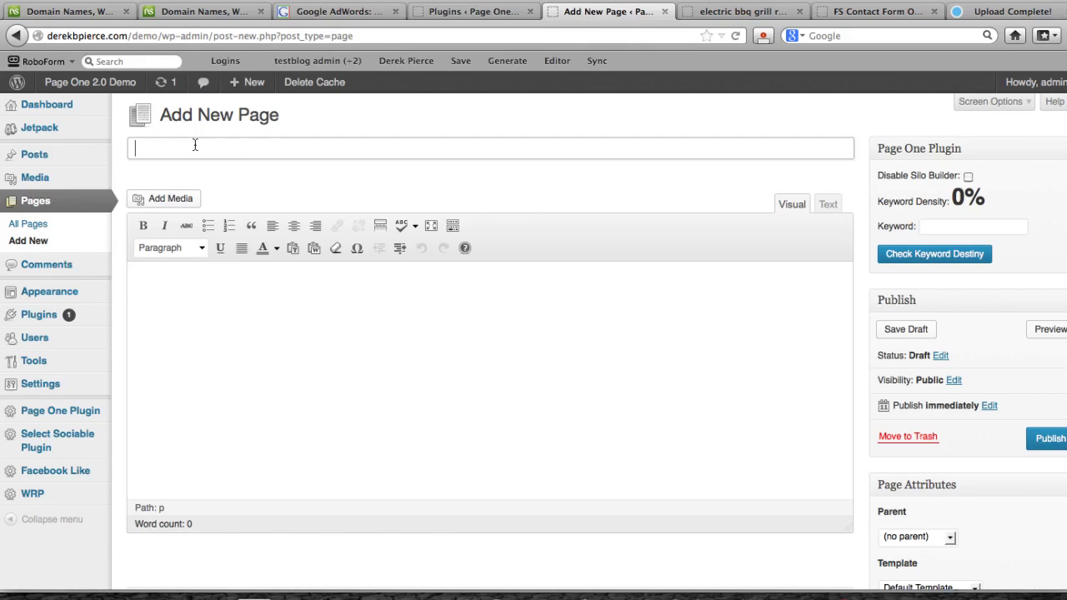
pyautogui.write('Sitemap')
pyautogui.click(159, 300)
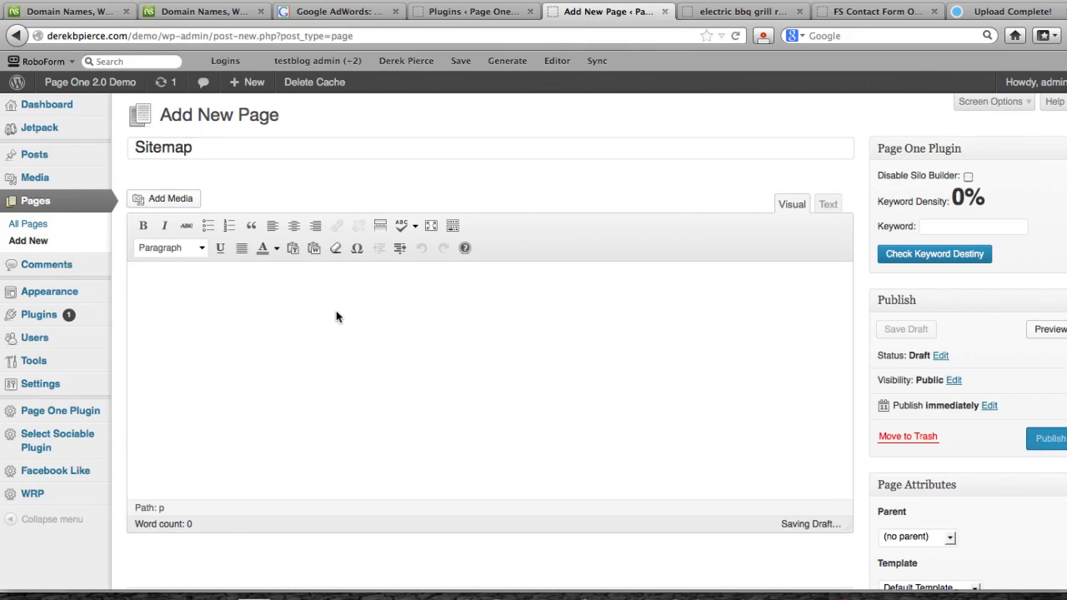
pyautogui.press('super+v')
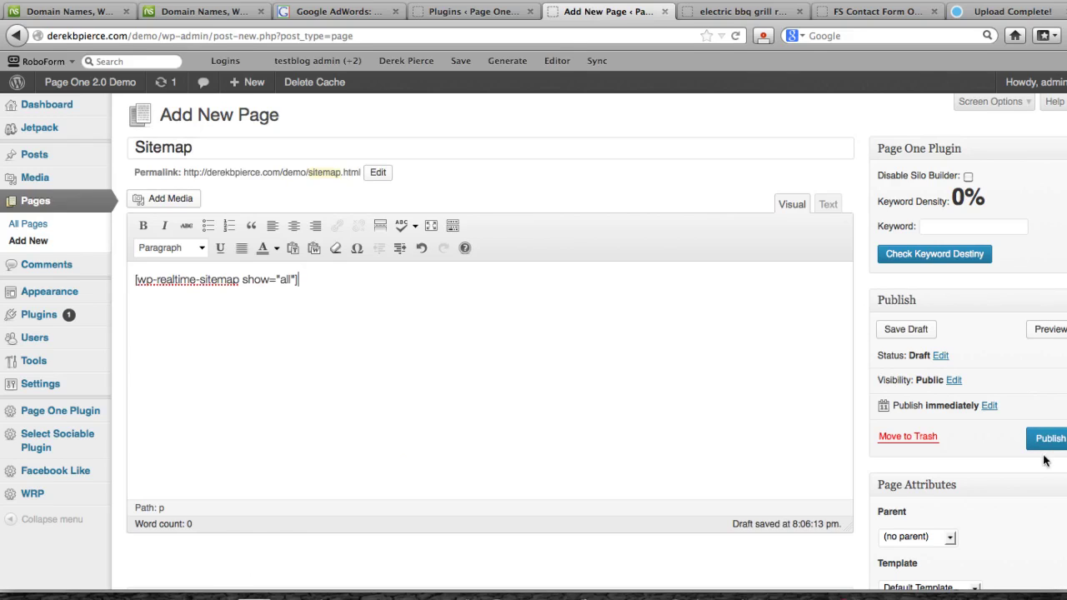
pyautogui.click(1044, 447)
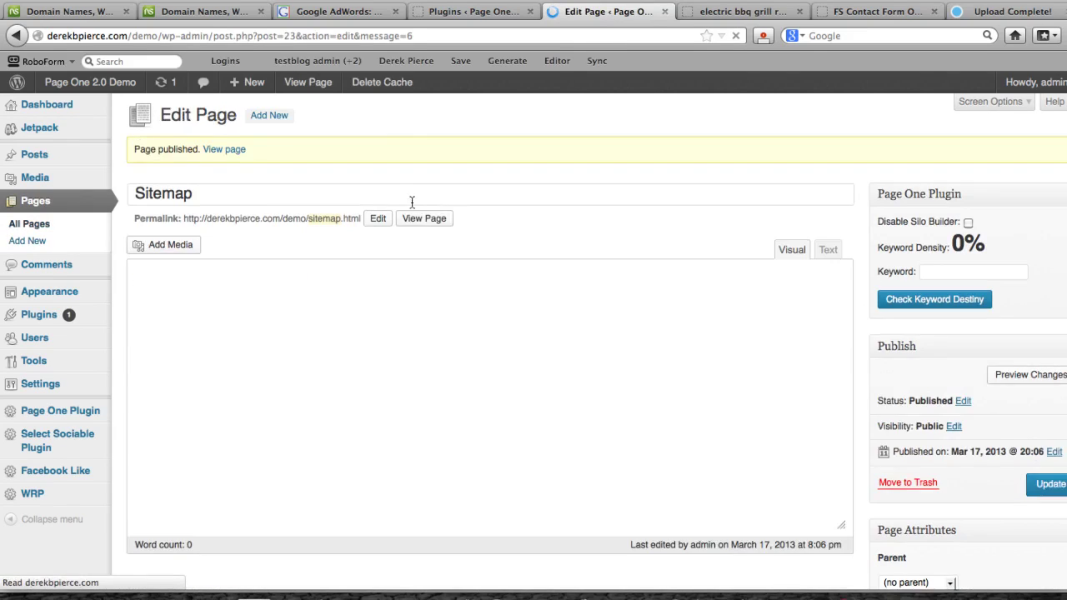
# - View the published Sitemap page and examine its lists of pages, posts, archives and categories
pyautogui.click(423, 220)
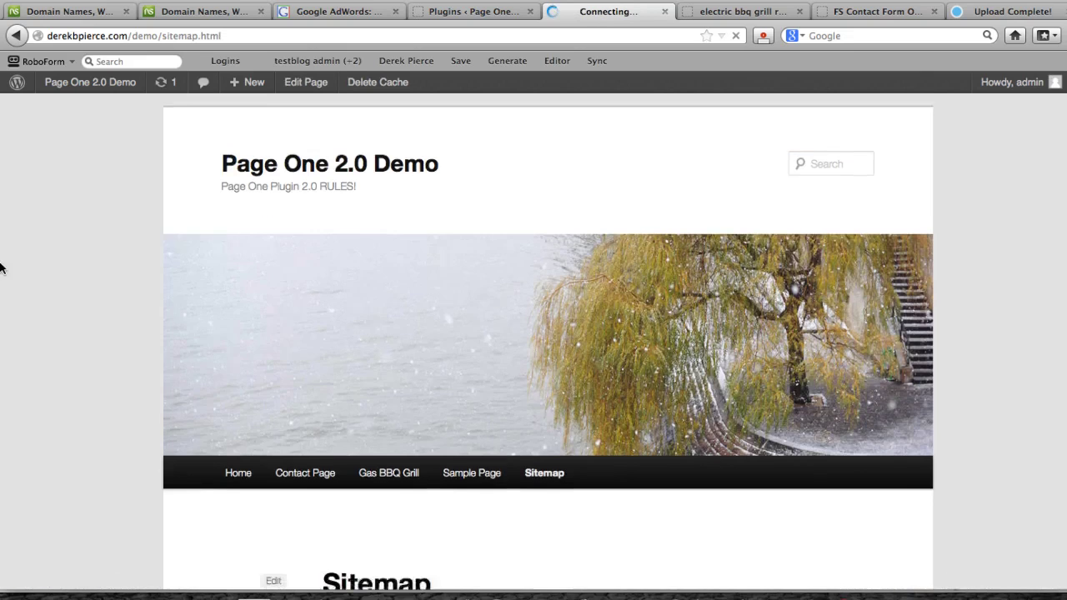
pyautogui.scroll(-5, 49, 267)
pyautogui.scroll(-2, 50, 265)
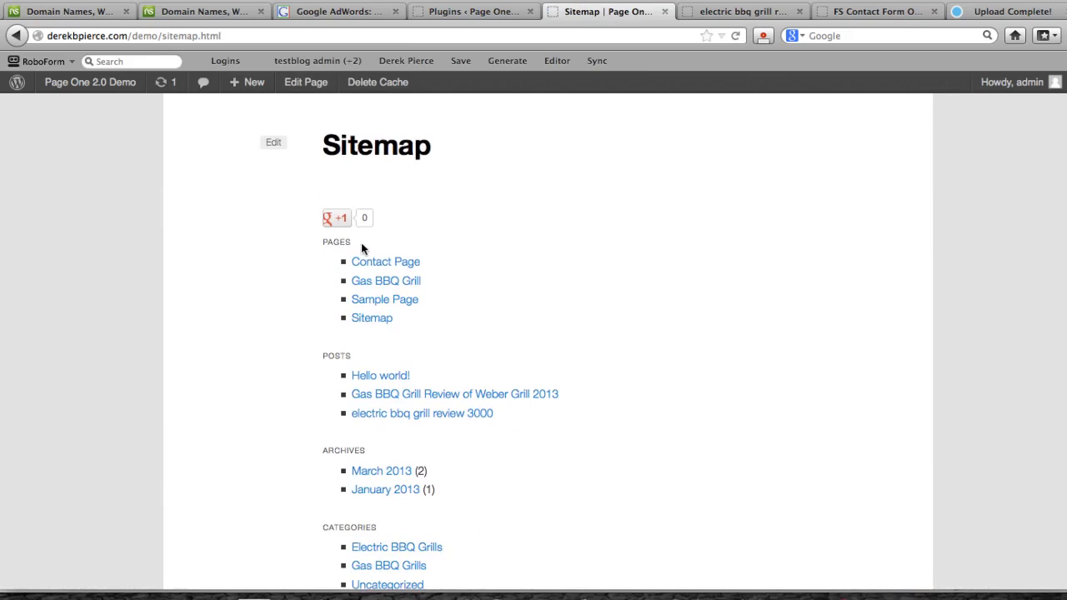
pyautogui.scroll(-2, 425, 288)
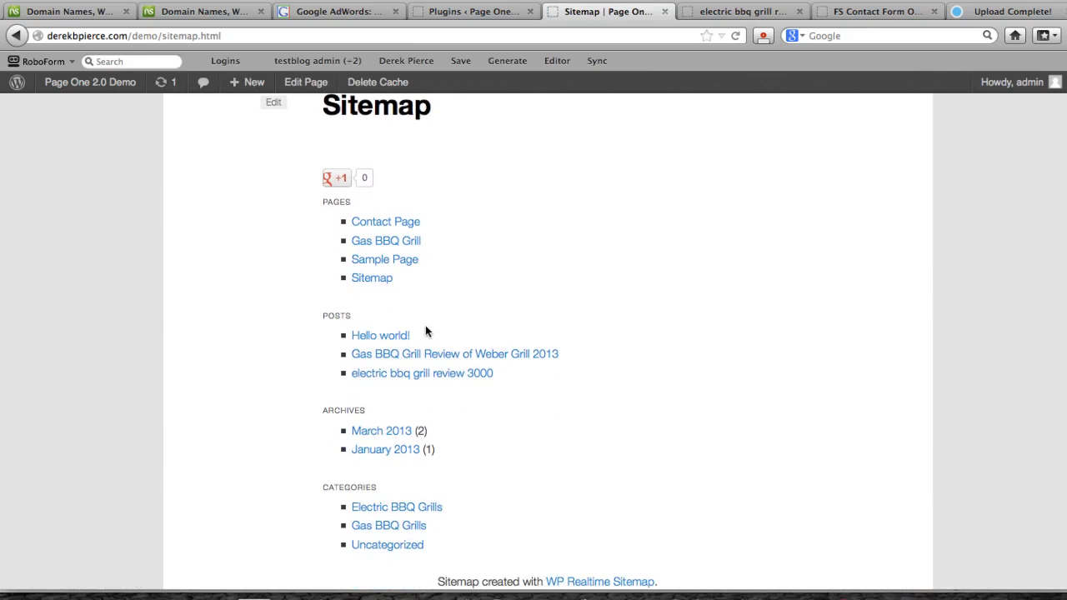
pyautogui.scroll(-4, 364, 340)
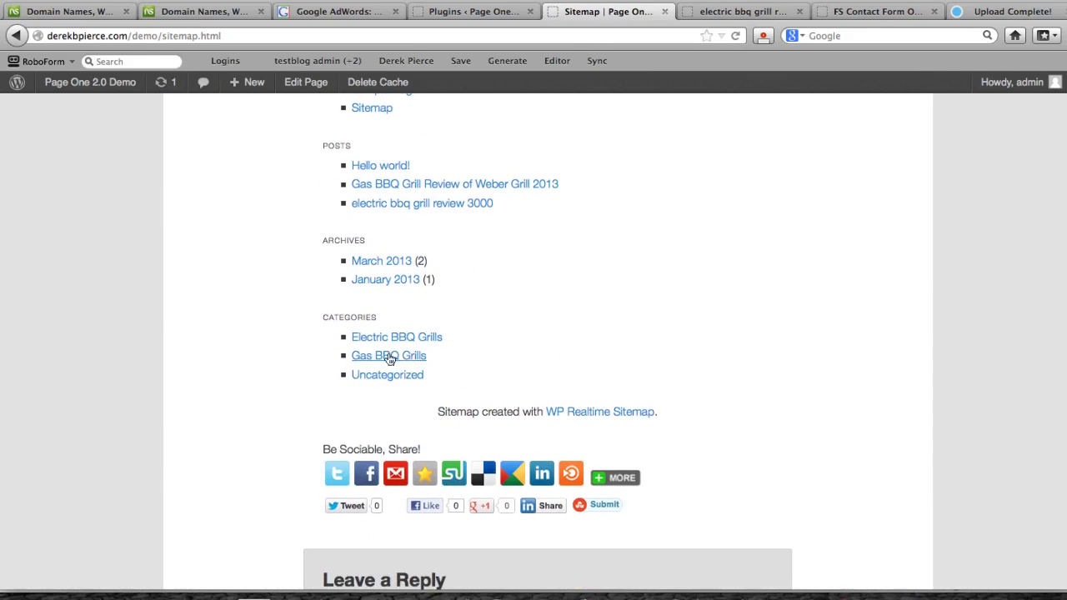
pyautogui.scroll(15, 262, 355)
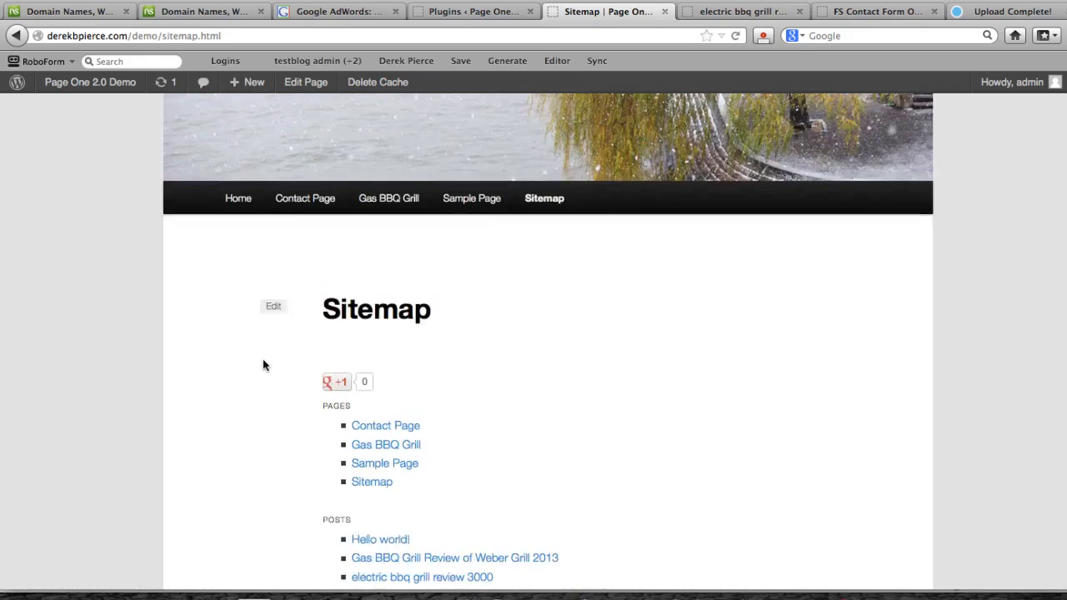
# - Open the WP Rss Poster settings page from the plugins list in a separate tab and start adding a campaign
pyautogui.click(462, 11)
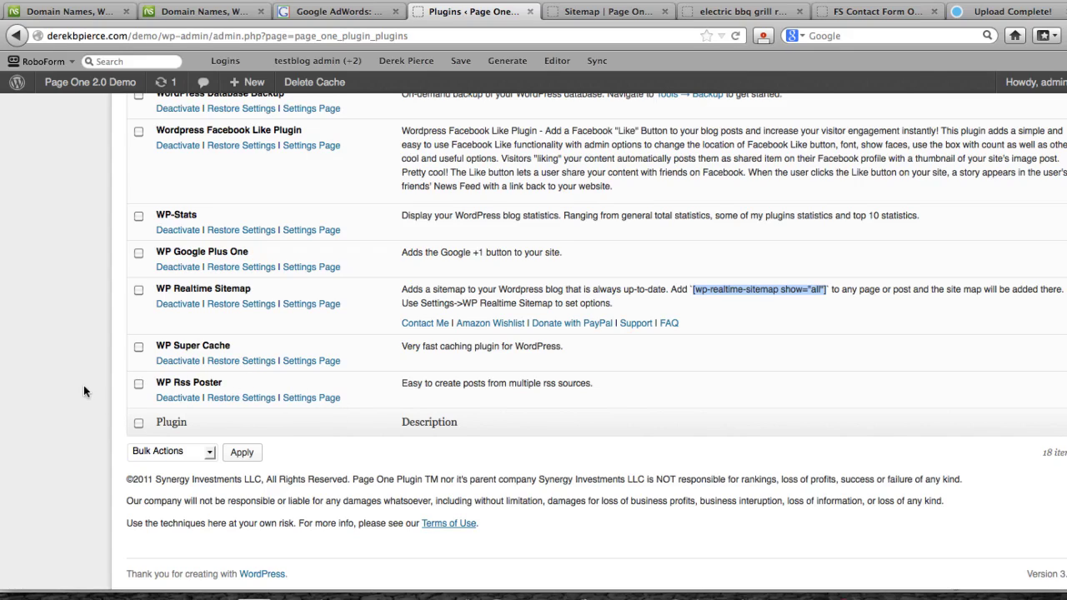
pyautogui.rightClick(312, 398)
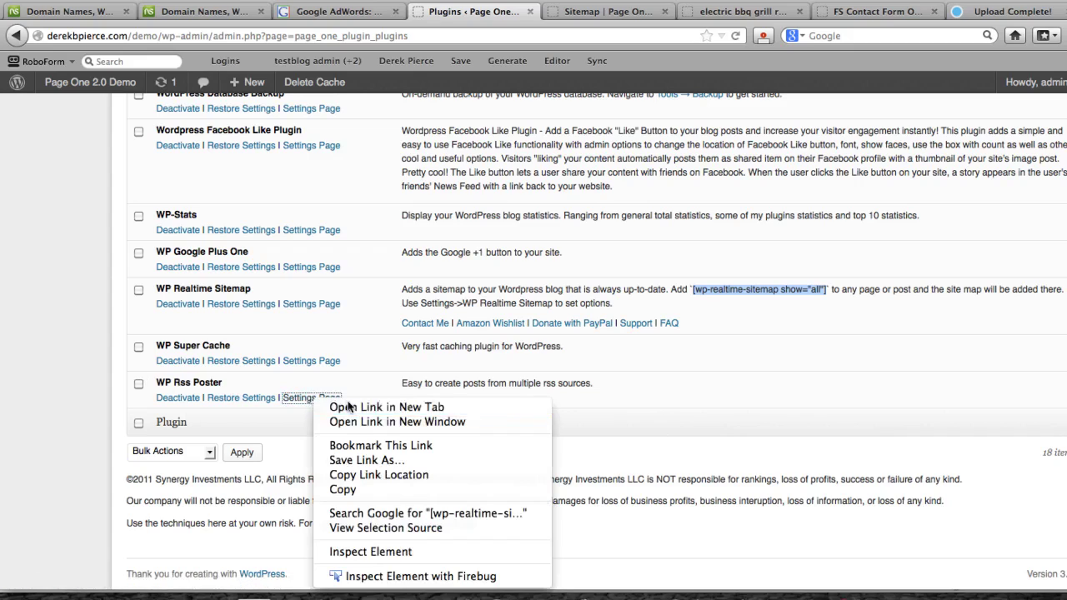
pyautogui.click(349, 407)
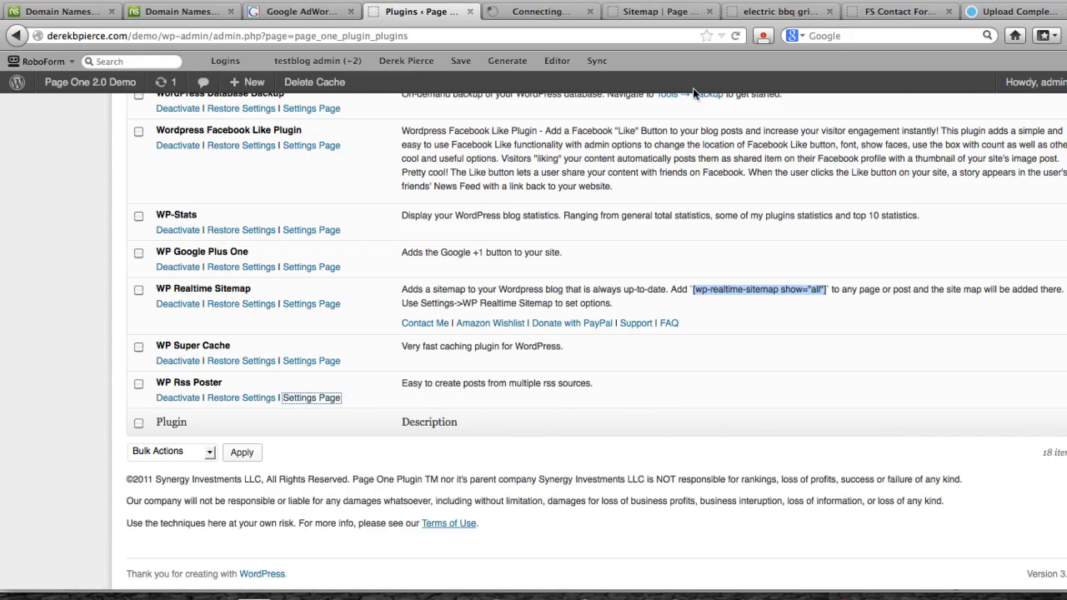
pyautogui.click(528, 15)
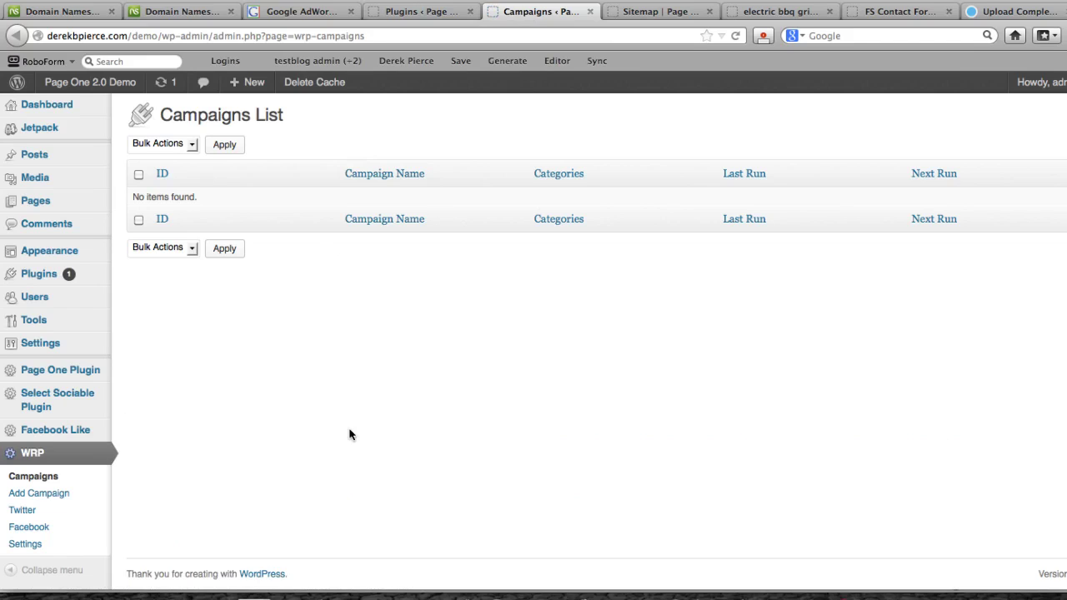
pyautogui.click(36, 493)
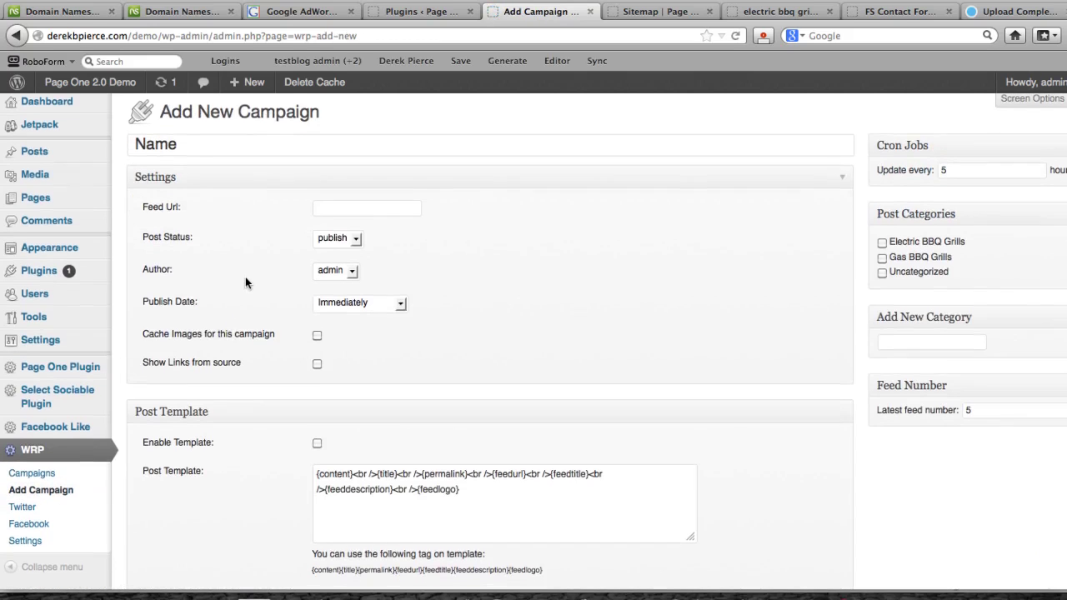
# - Set the new campaign's post status to draft and look over its post template and exclude options
pyautogui.scroll(-1, 245, 277)
pyautogui.click(330, 179)
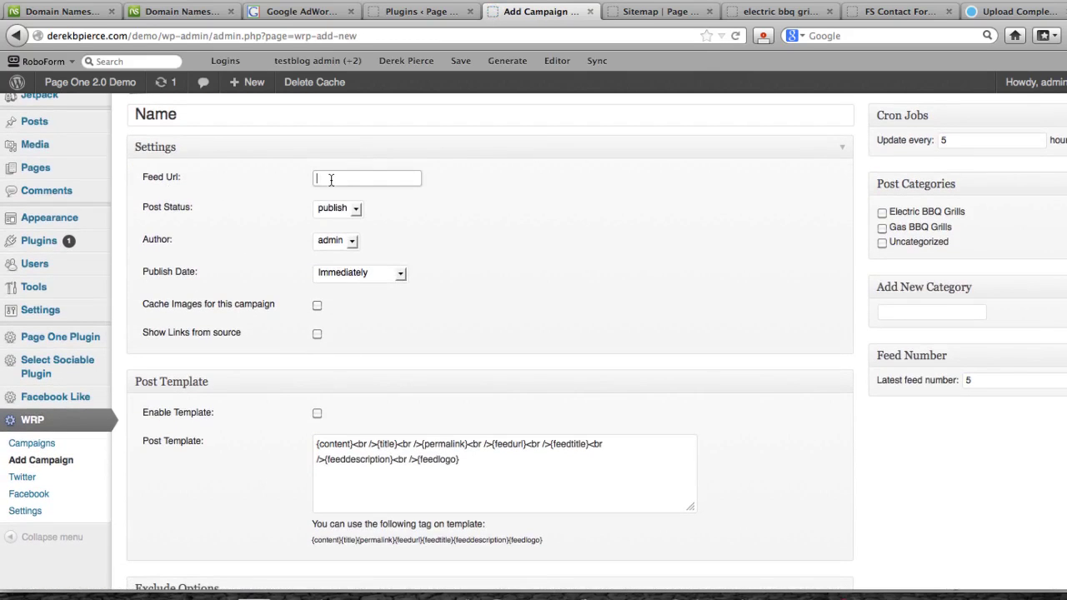
pyautogui.scroll(-2, 549, 273)
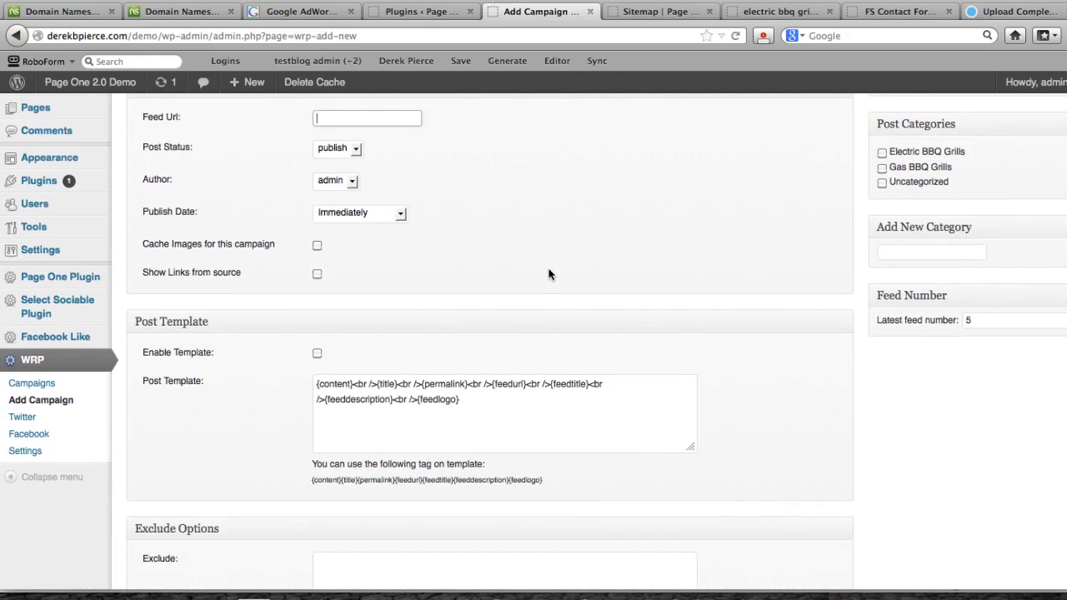
pyautogui.click(342, 149)
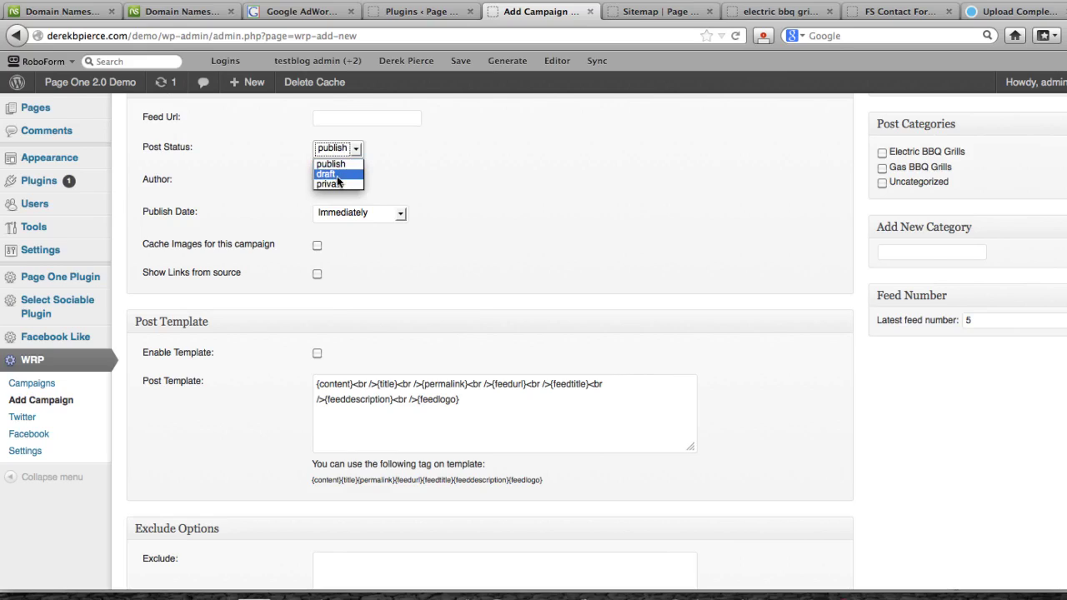
pyautogui.click(337, 176)
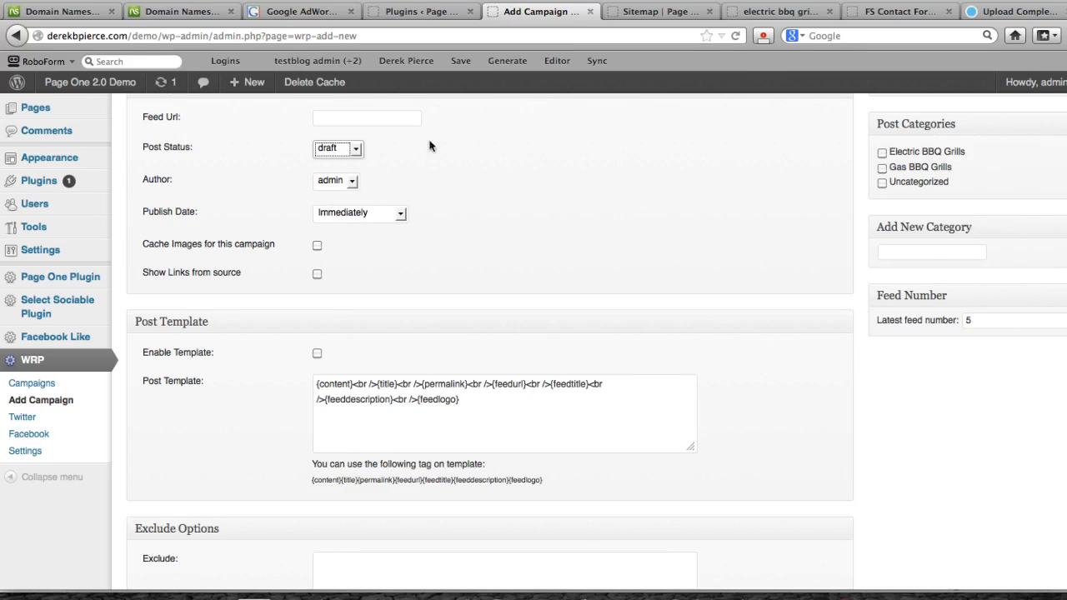
pyautogui.scroll(3, 235, 287)
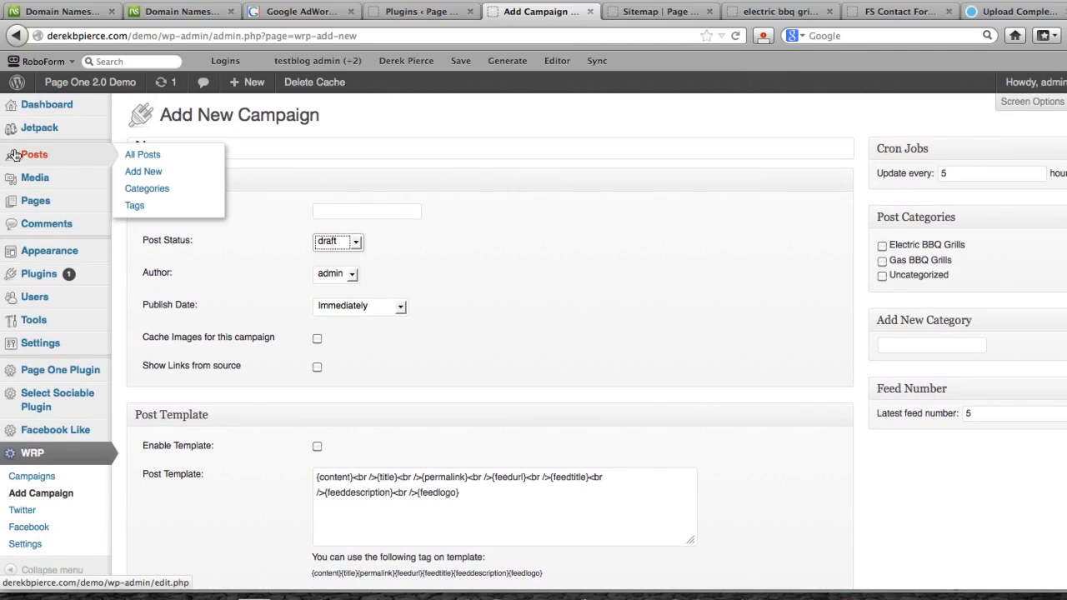
pyautogui.moveTo(26, 158)
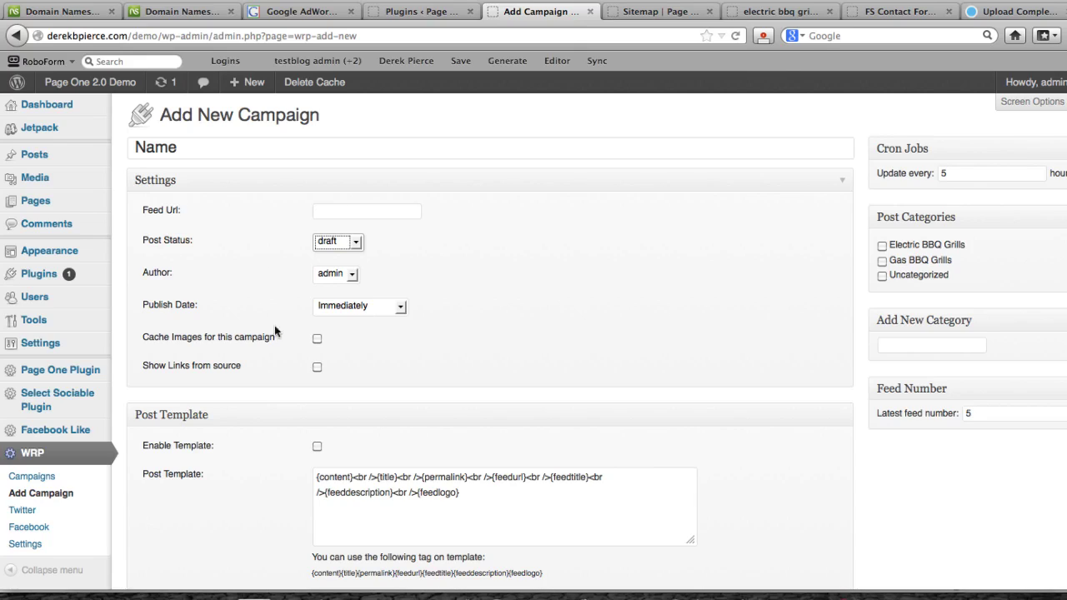
pyautogui.scroll(-5, 274, 391)
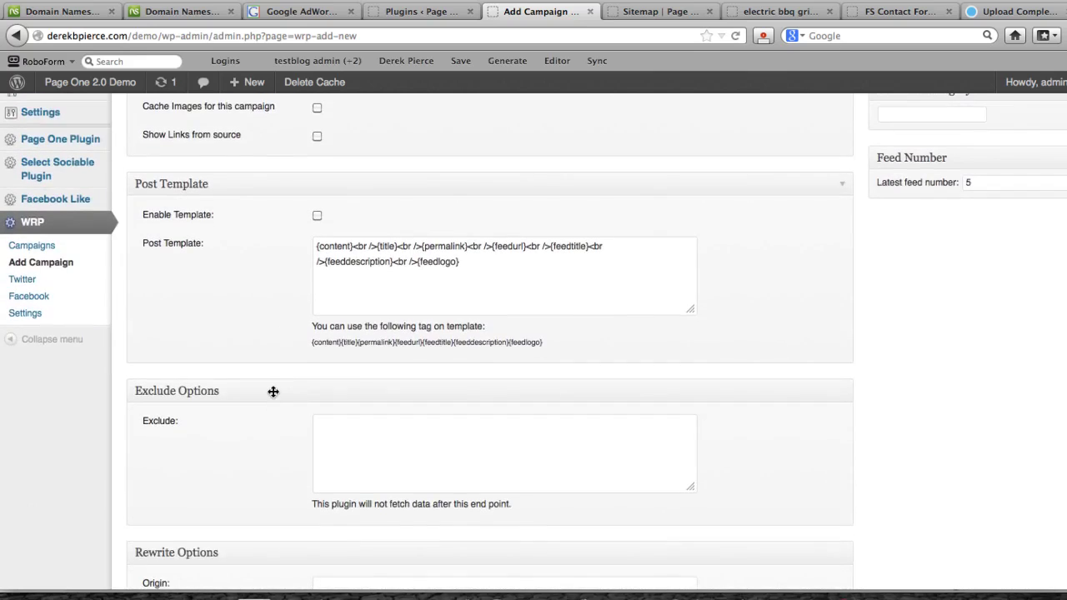
pyautogui.scroll(5, 274, 391)
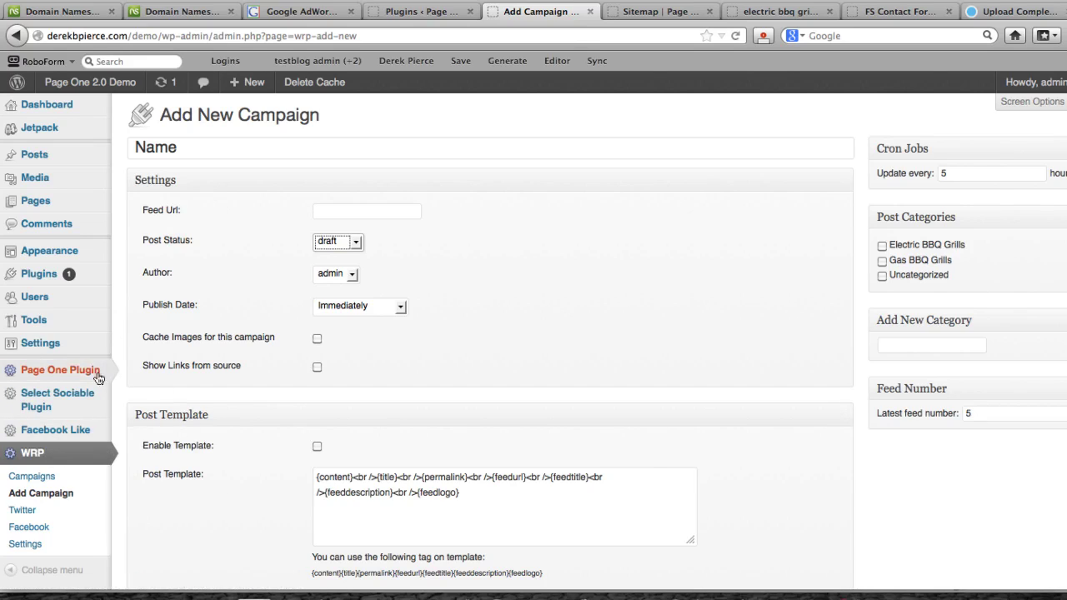
# - Return to the Page One Plugin plugins list and go on to its Settings page down to the Link Retrieval Report section
pyautogui.moveTo(67, 370)
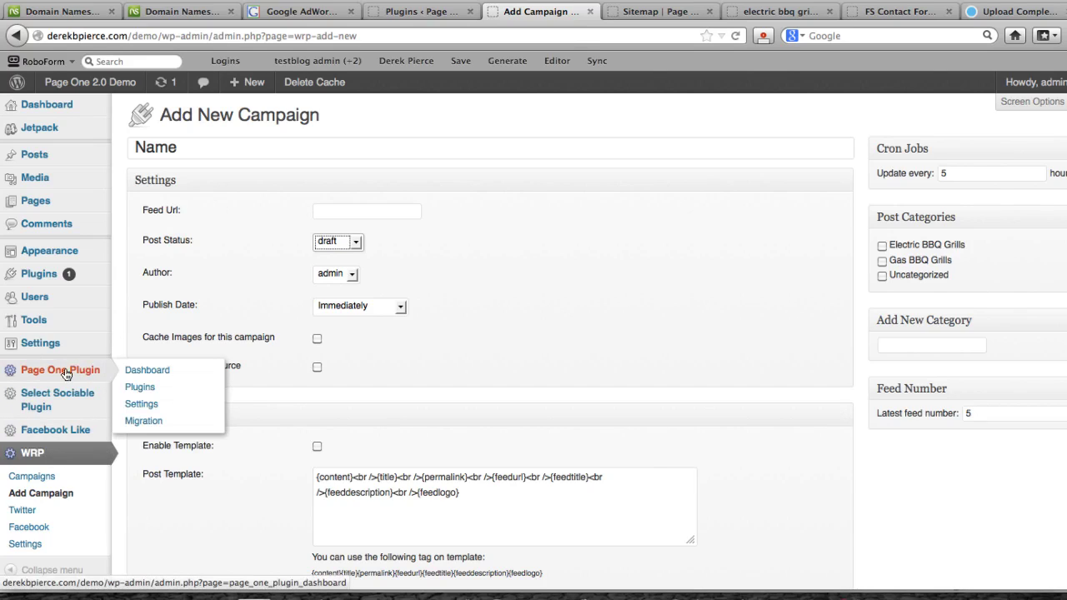
pyautogui.click(140, 386)
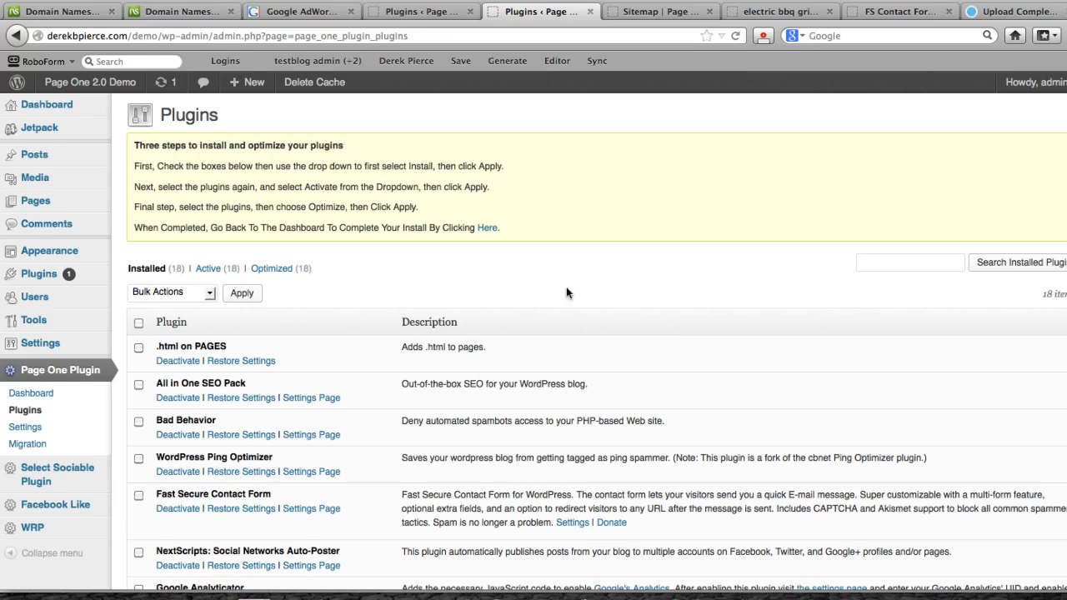
pyautogui.scroll(-2, 565, 293)
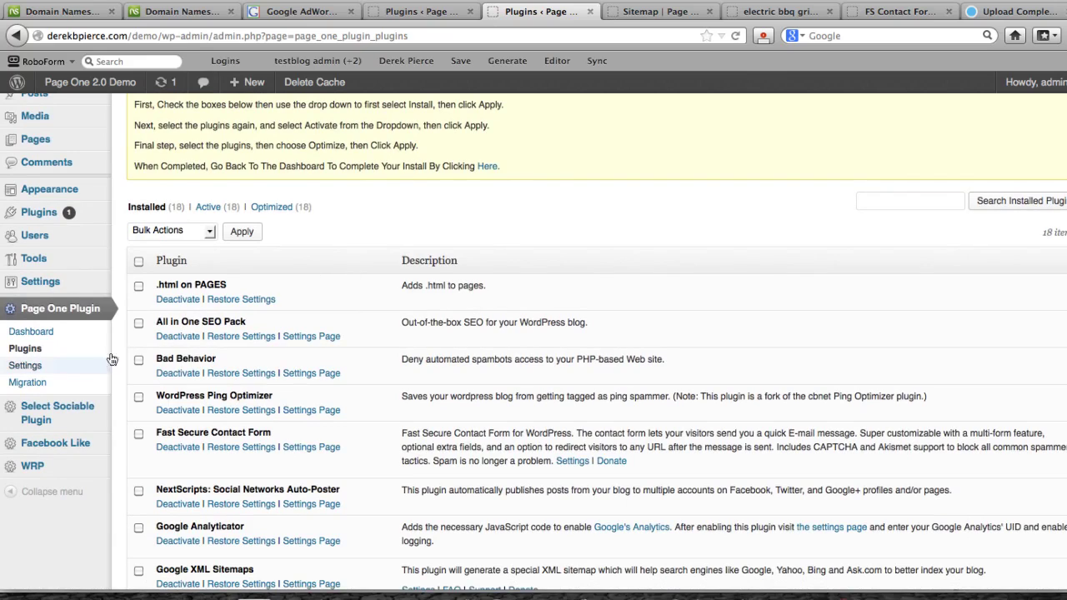
pyautogui.click(36, 364)
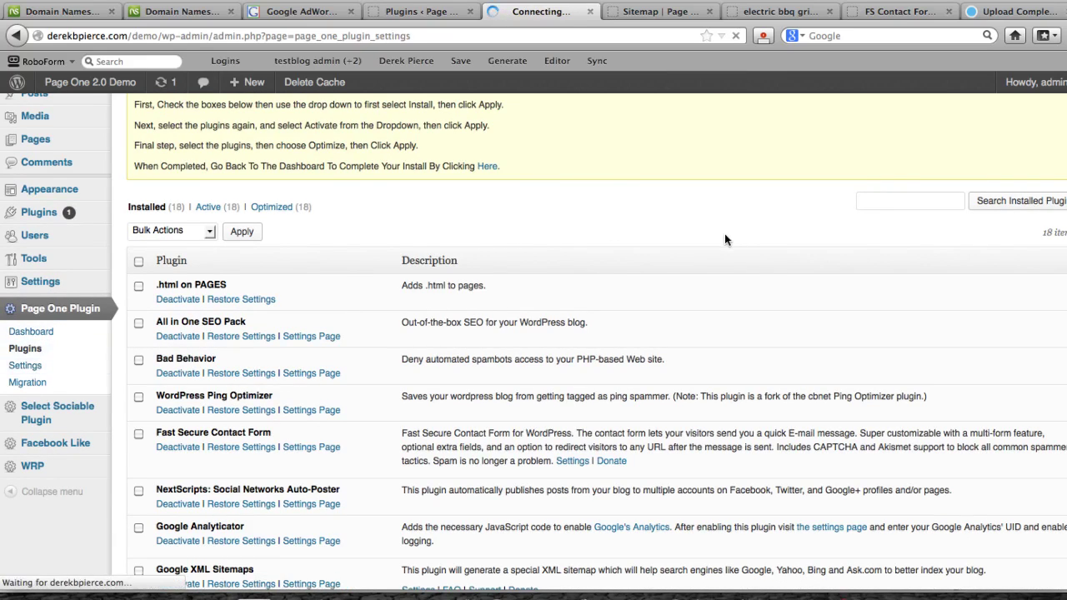
pyautogui.scroll(-3, 720, 245)
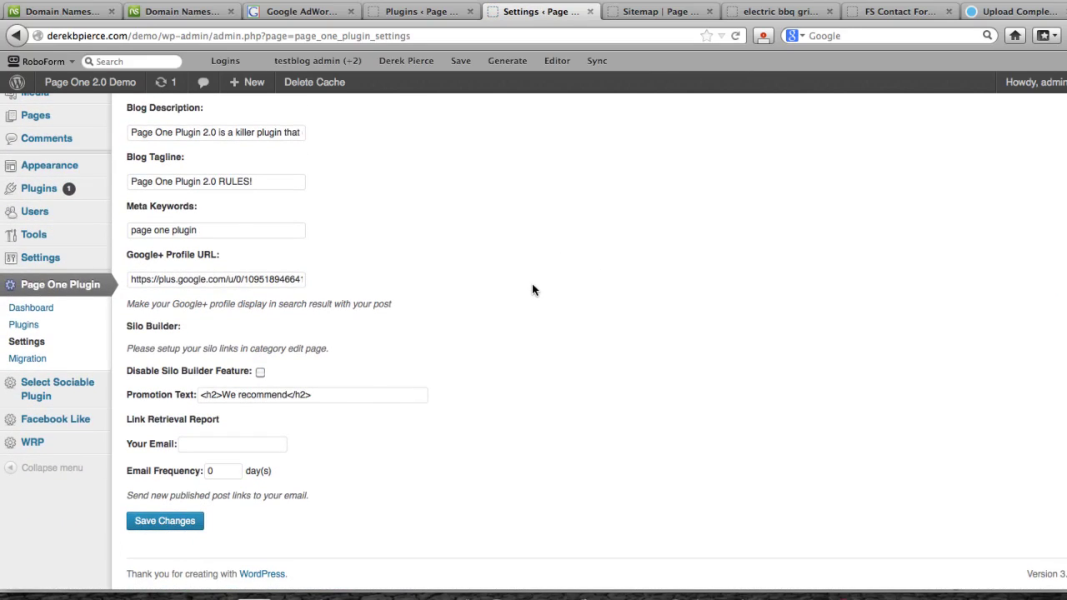
# - Start a new post from the Sitemap page's tab and open its publish date and time for editing
pyautogui.click(646, 12)
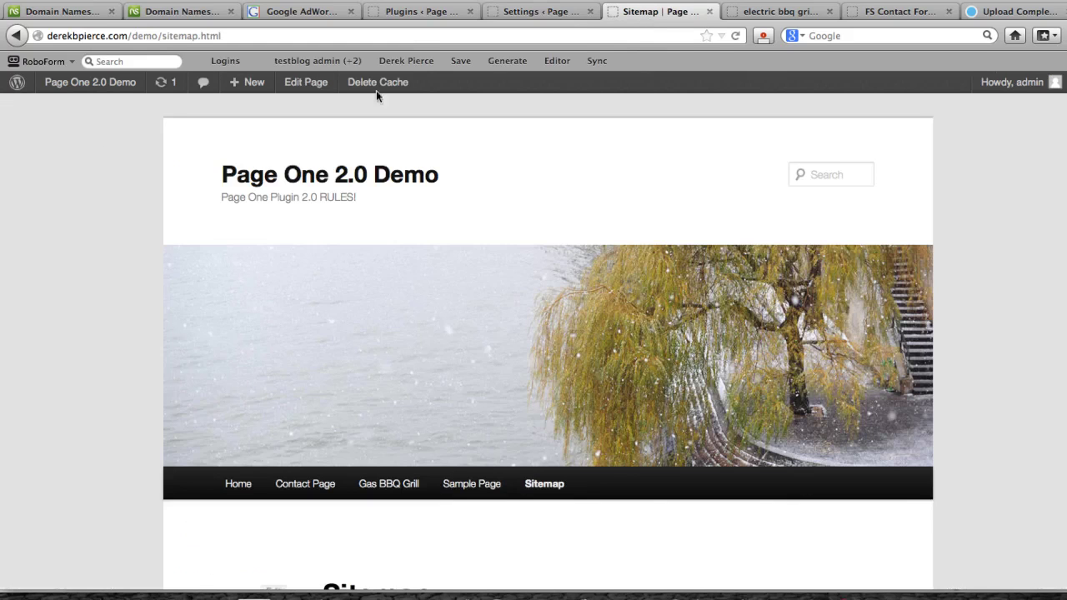
pyautogui.moveTo(95, 87)
pyautogui.click(63, 110)
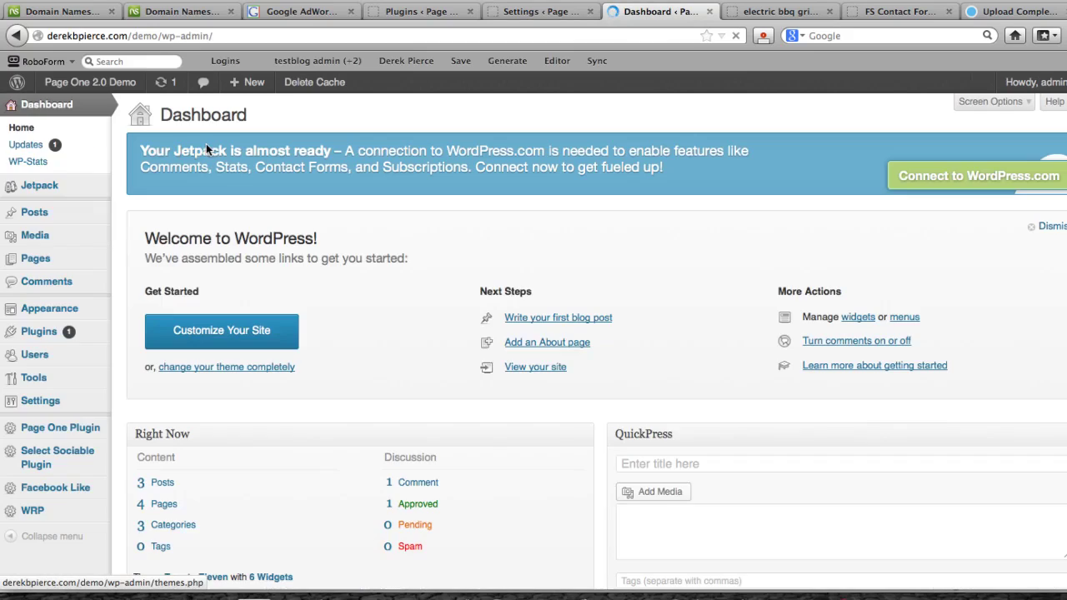
pyautogui.moveTo(38, 218)
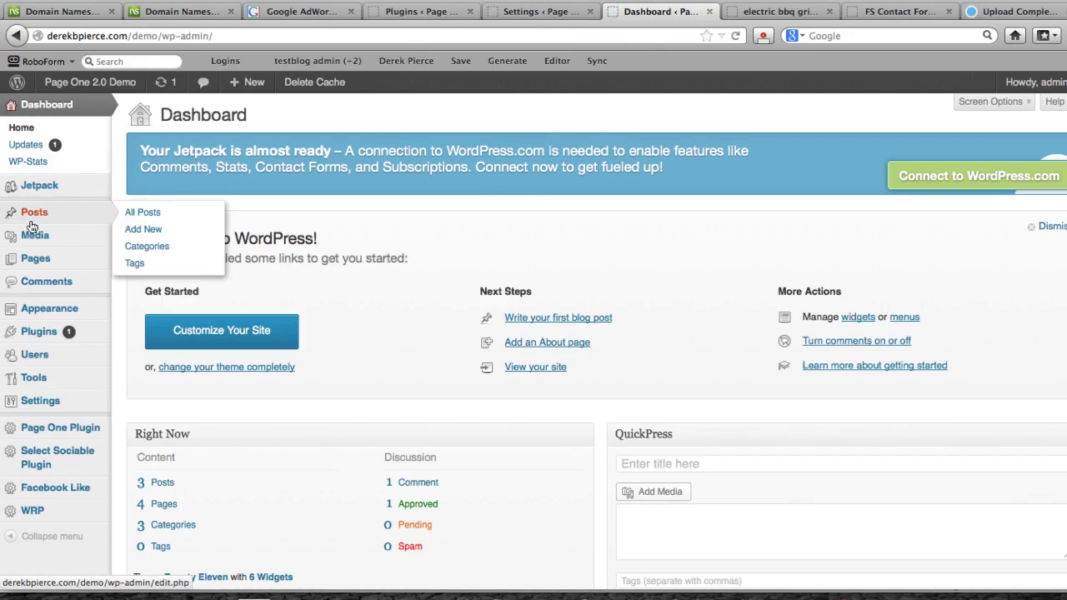
pyautogui.click(152, 227)
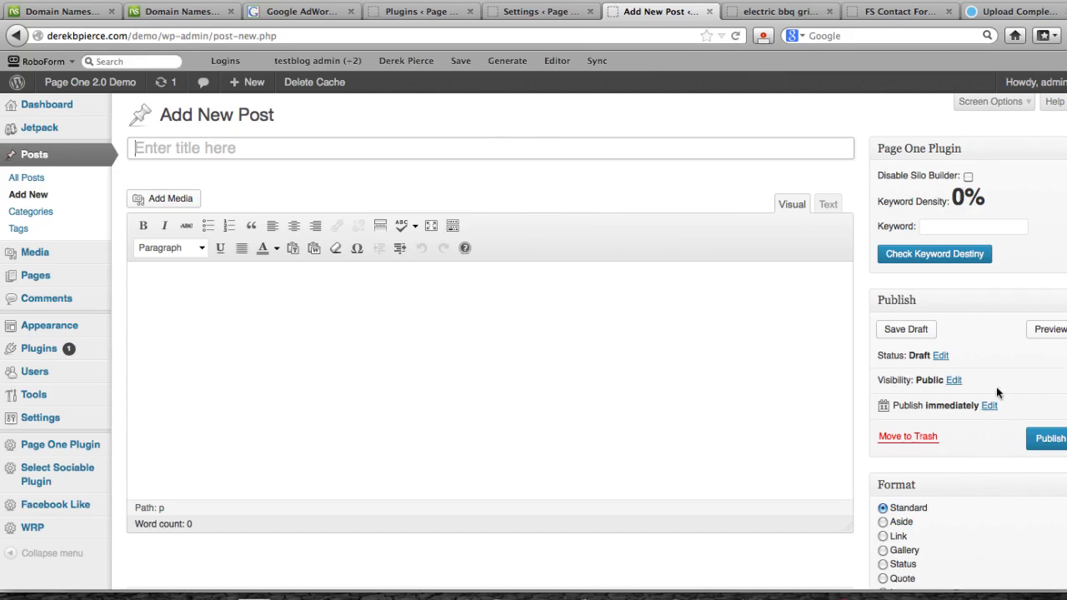
pyautogui.scroll(-1, 967, 358)
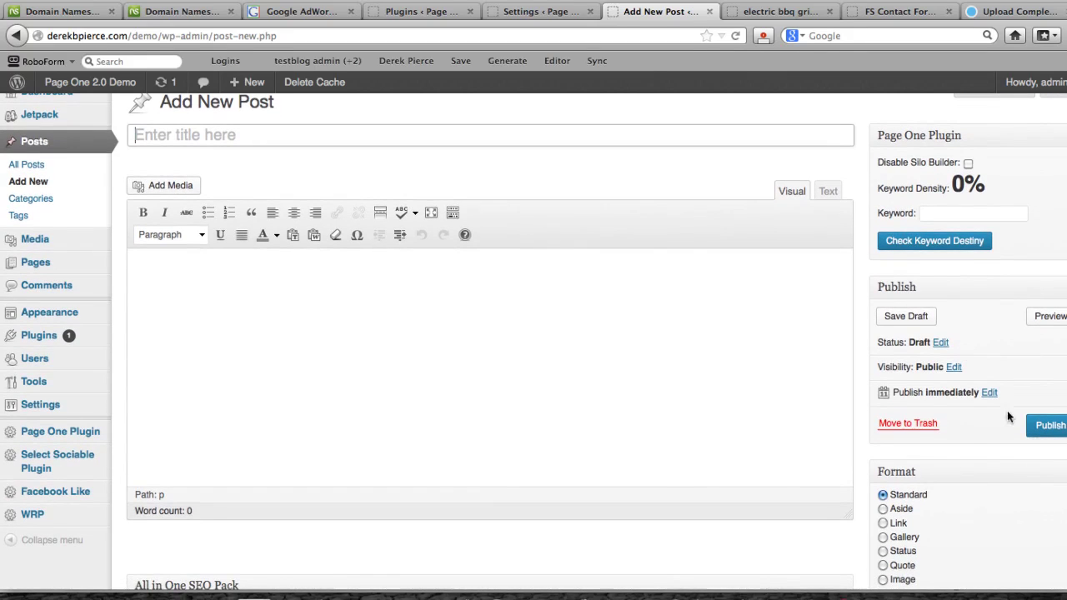
pyautogui.click(989, 392)
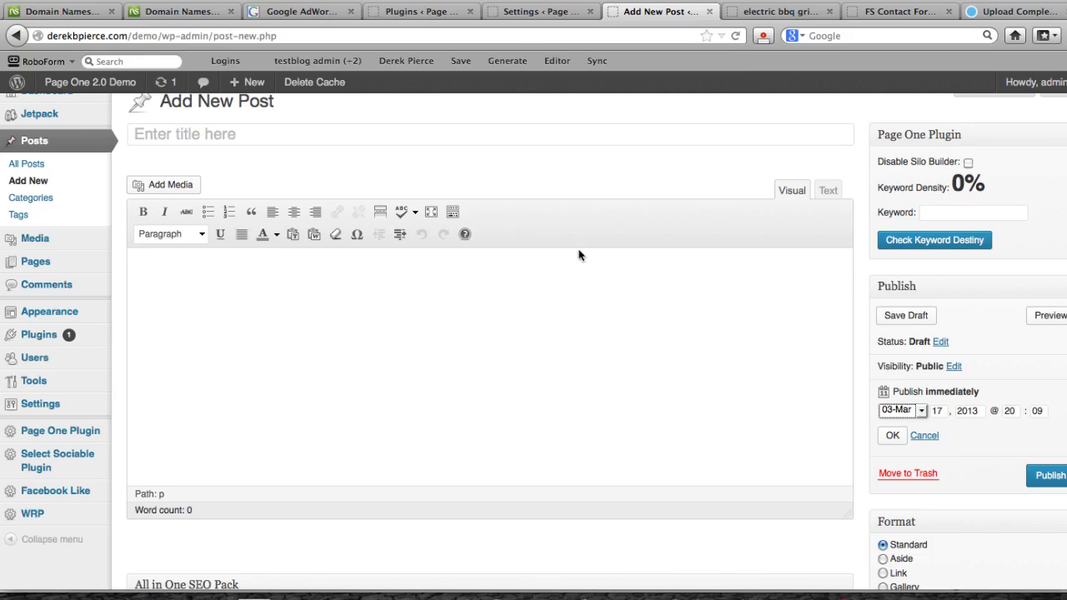
pyautogui.click(515, 12)
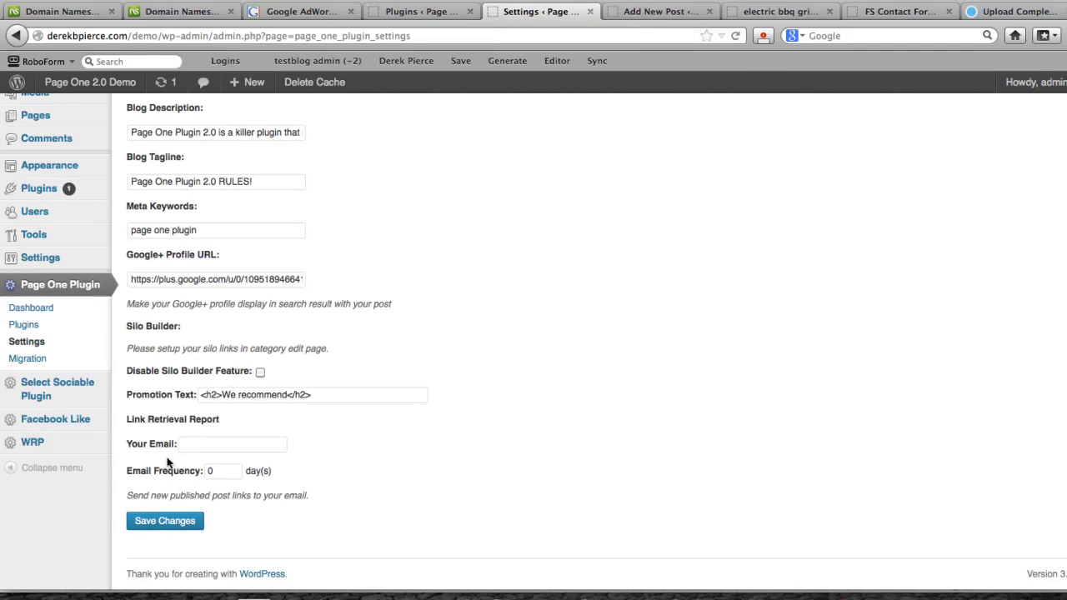
pyautogui.moveTo(121, 425); pyautogui.dragTo(152, 426)
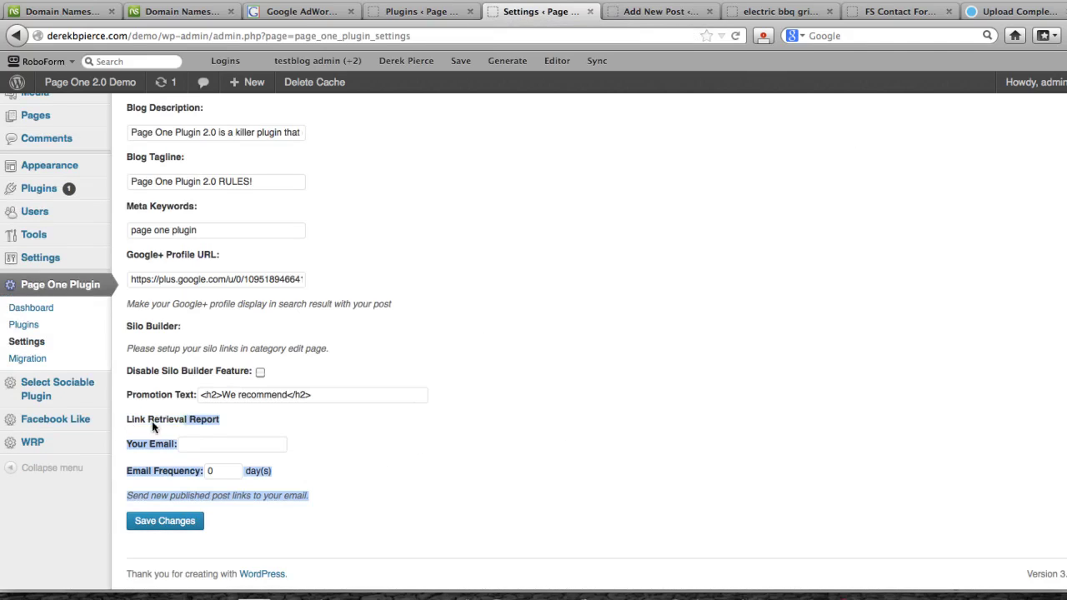
pyautogui.click(205, 424)
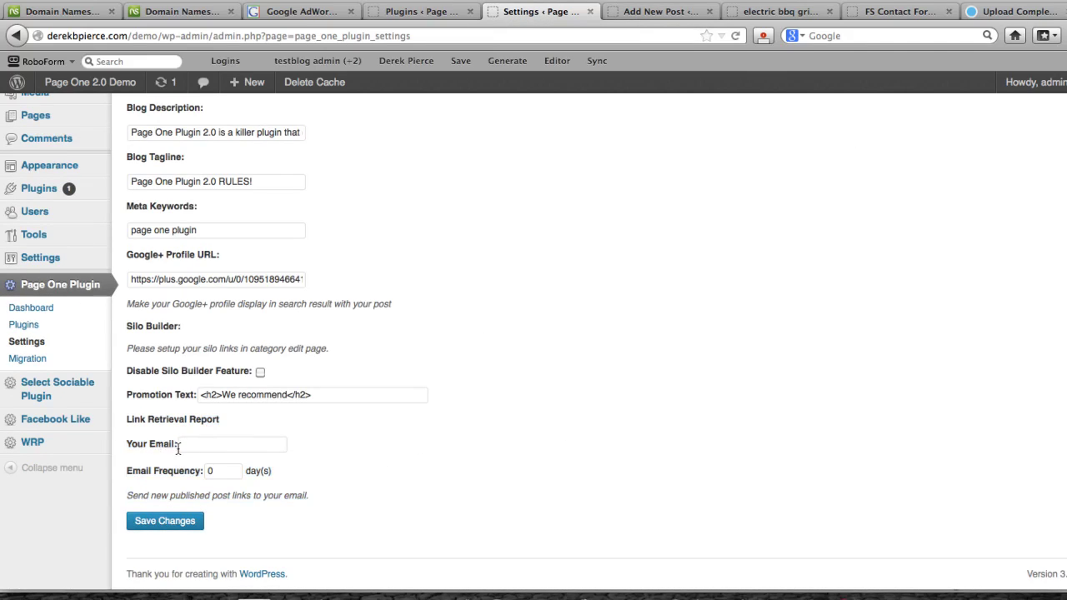
pyautogui.click(185, 446)
pyautogui.click(232, 475)
pyautogui.doubleClick(228, 474)
pyautogui.click(362, 477)
pyautogui.scroll(3, 500, 494)
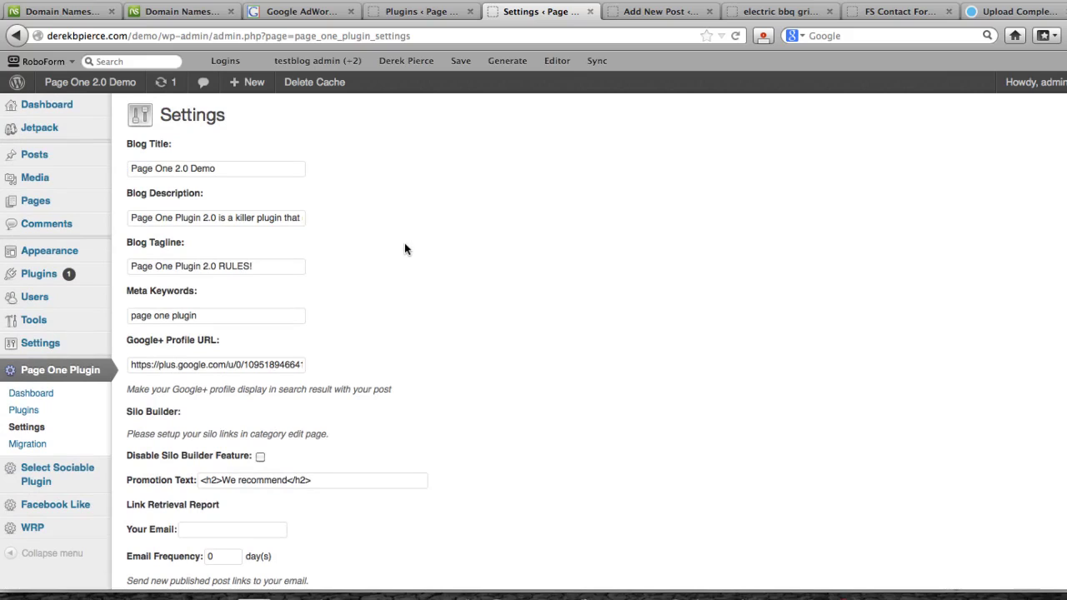
pyautogui.scroll(-3, 408, 267)
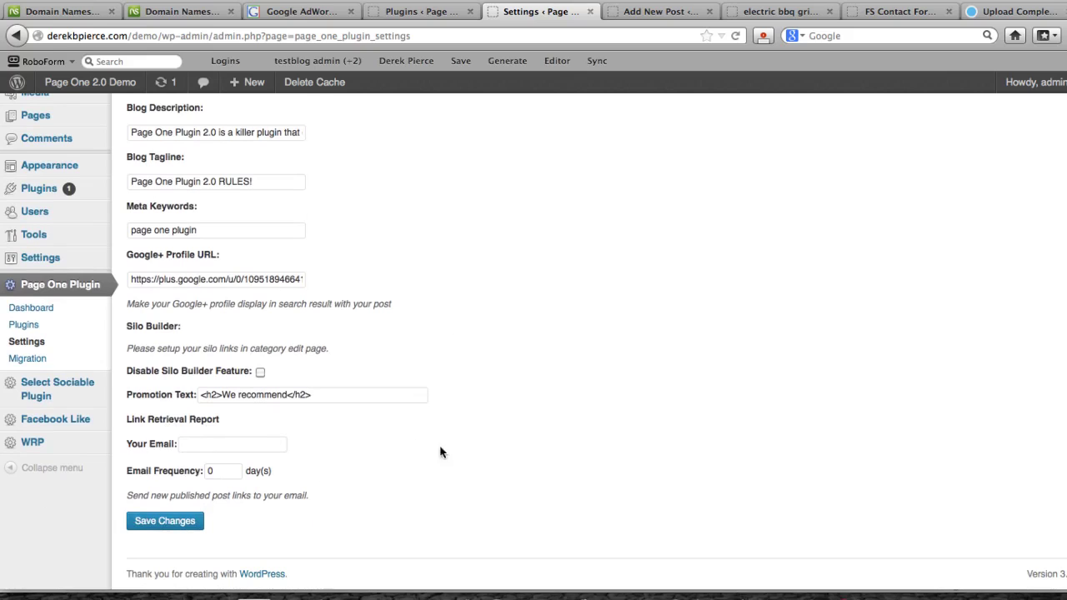
pyautogui.scroll(1, 583, 321)
pyautogui.scroll(2, 536, 317)
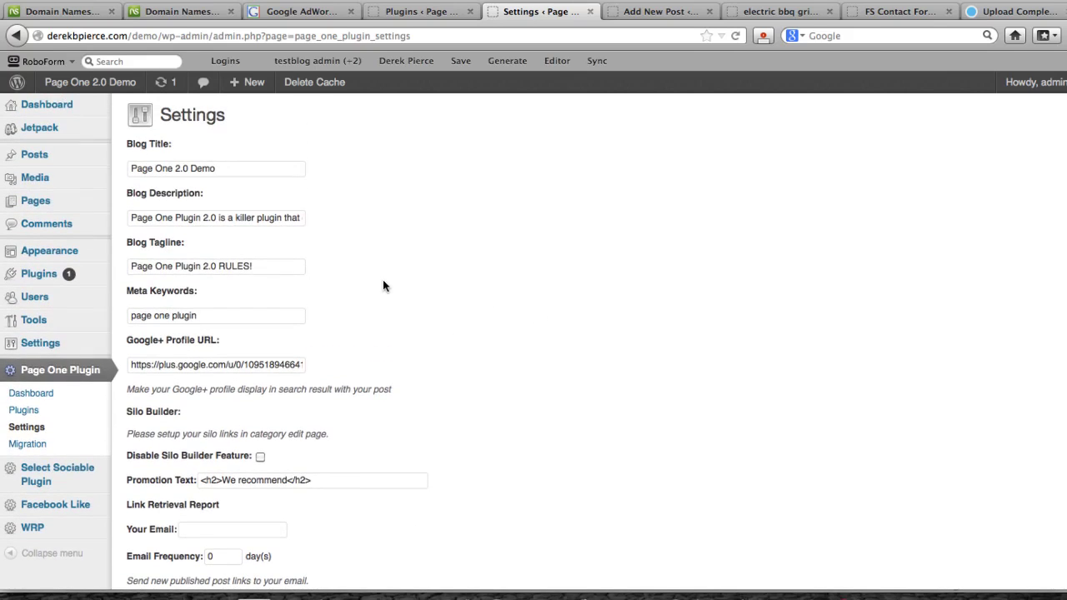